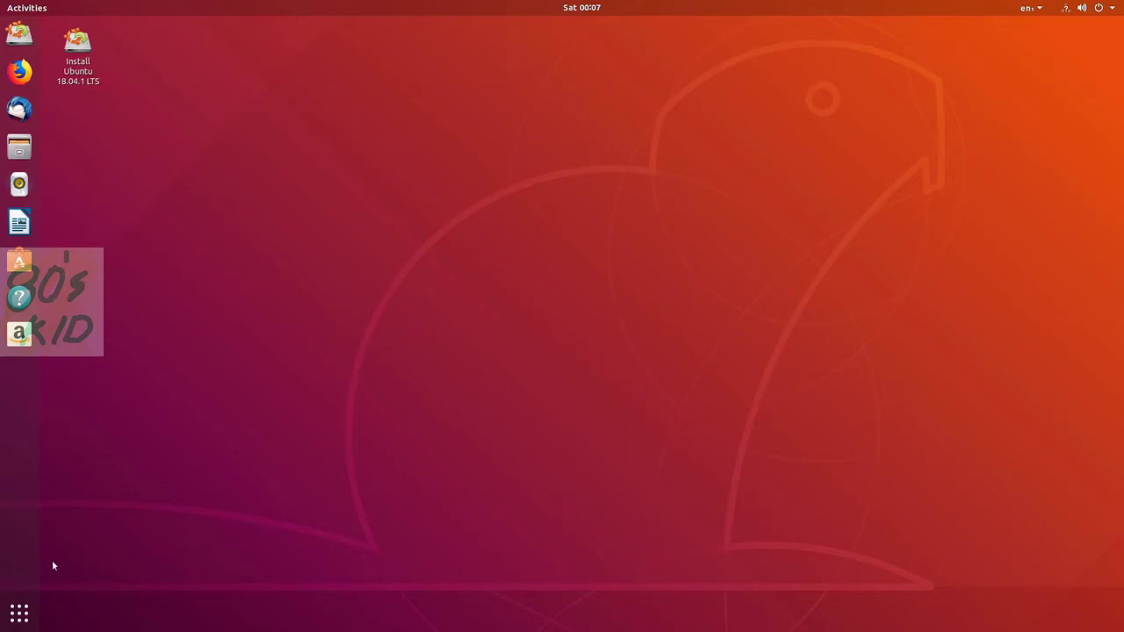
Open the app grid and page through it, ending on page two (Logs through Ubuntu Software)
{"action": "left_click", "coordinate": [19, 613]}
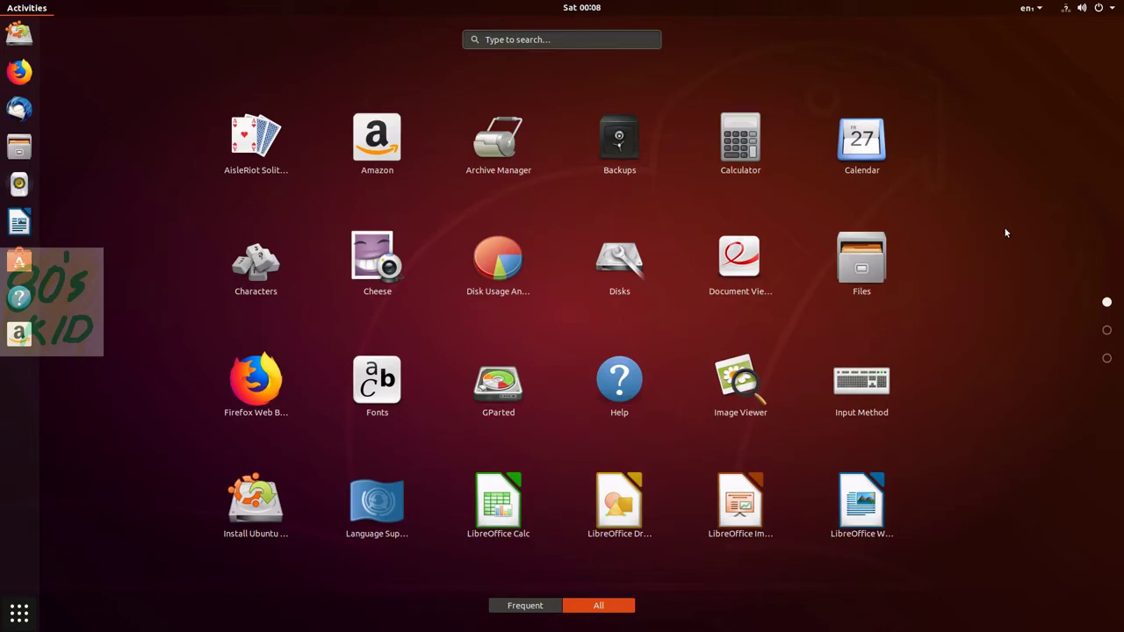
{"action": "left_click", "coordinate": [1106, 329]}
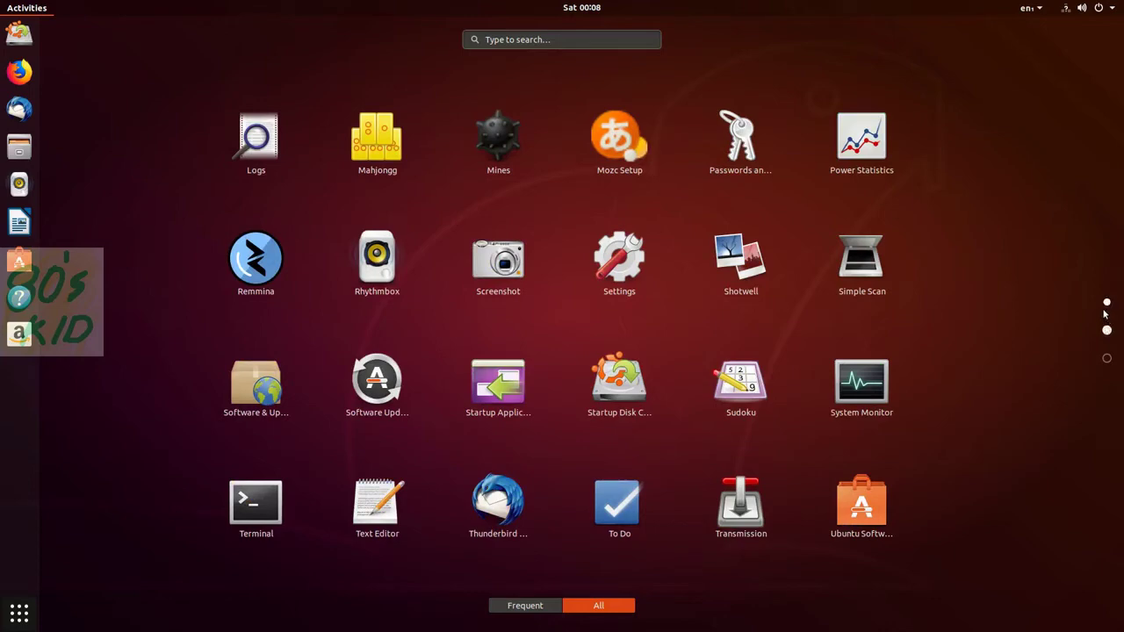
{"action": "left_click", "coordinate": [1106, 303]}
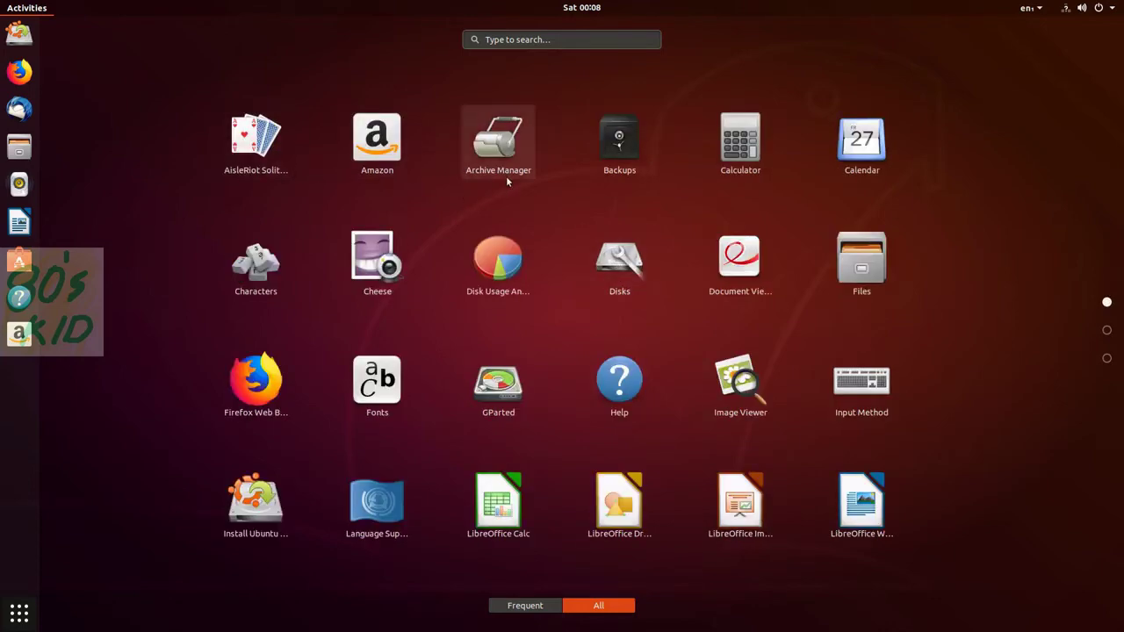
{"action": "left_click_drag", "start_coordinate": [507, 181], "coordinate": [472, 216]}
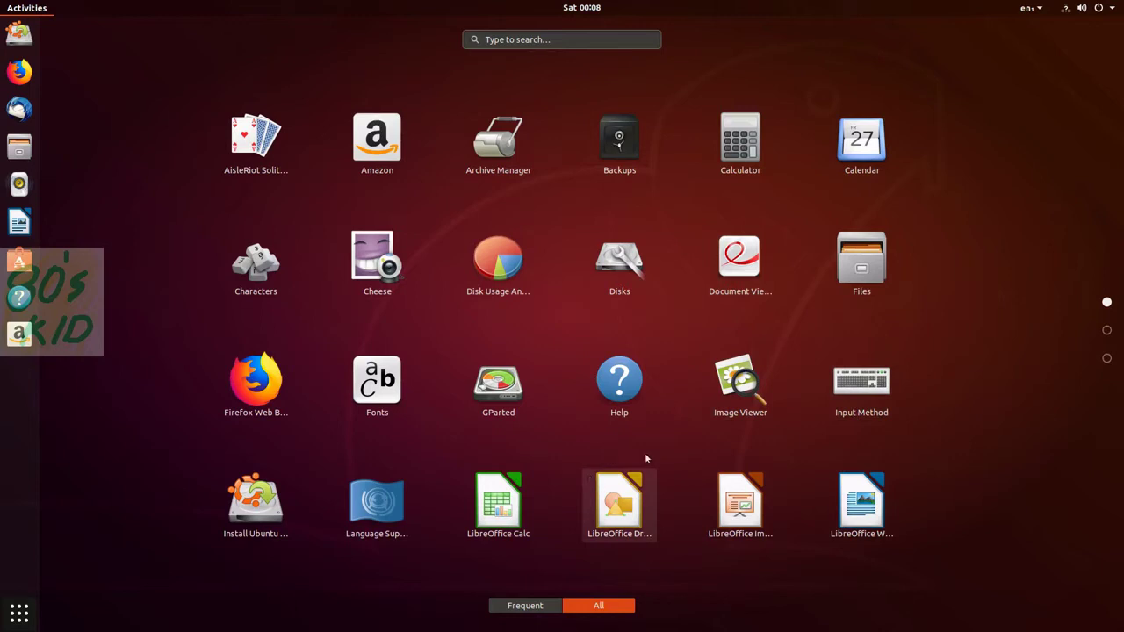
{"action": "left_click", "coordinate": [1108, 334]}
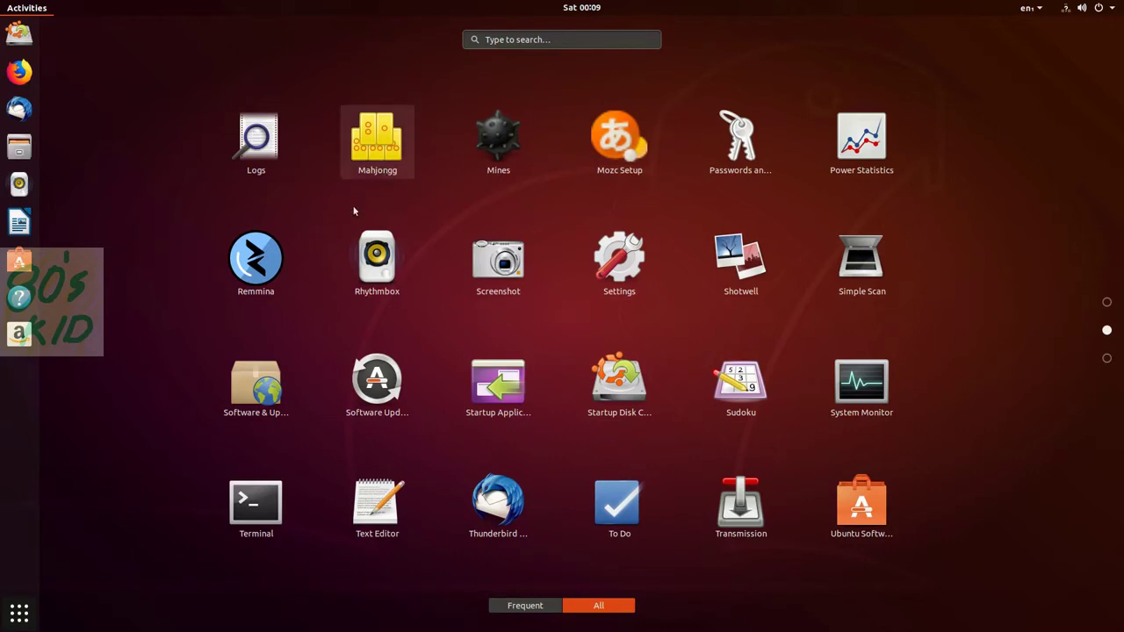
Launch Remmina, check a new connection's protocol list keeping RDP, then close without saving
{"action": "left_click", "coordinate": [267, 269]}
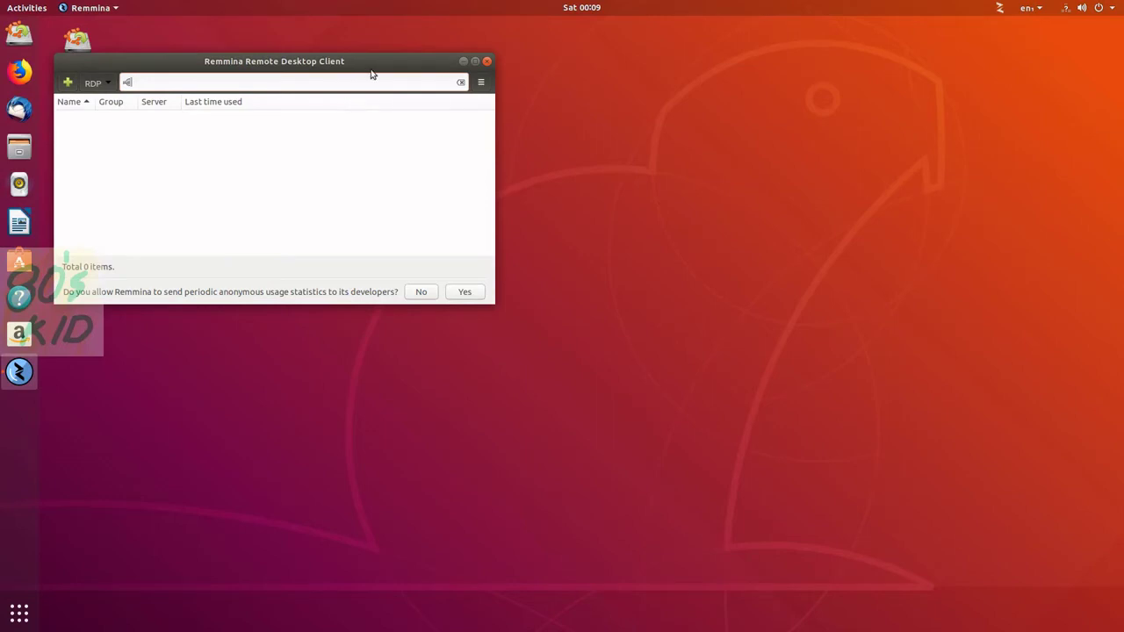
{"action": "left_click_drag", "start_coordinate": [377, 64], "coordinate": [579, 73]}
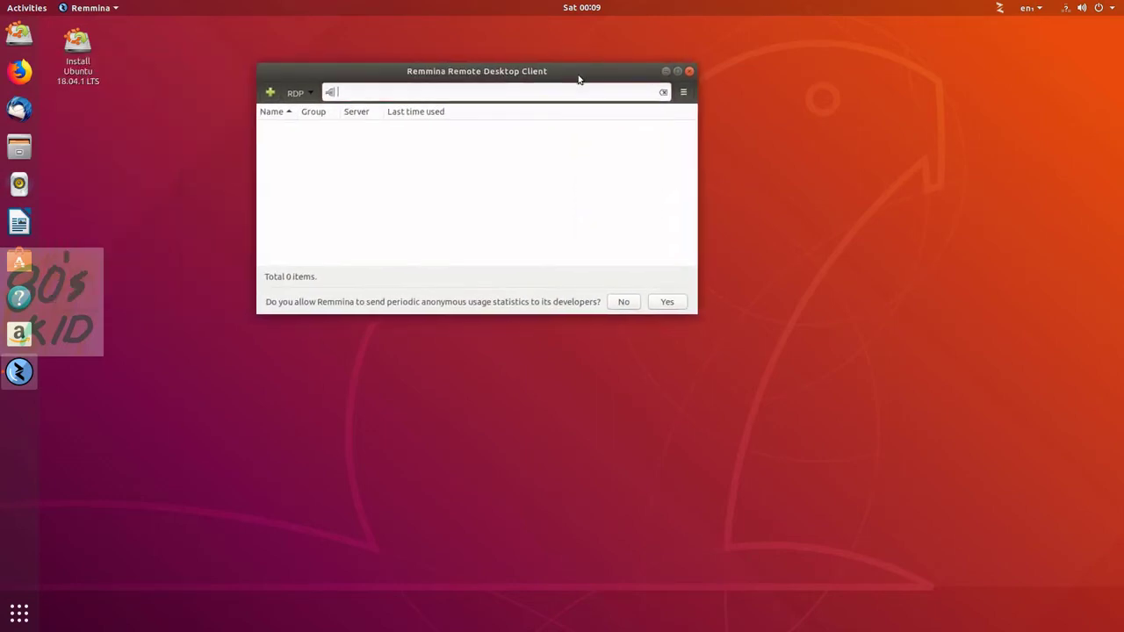
{"action": "left_click", "coordinate": [271, 93]}
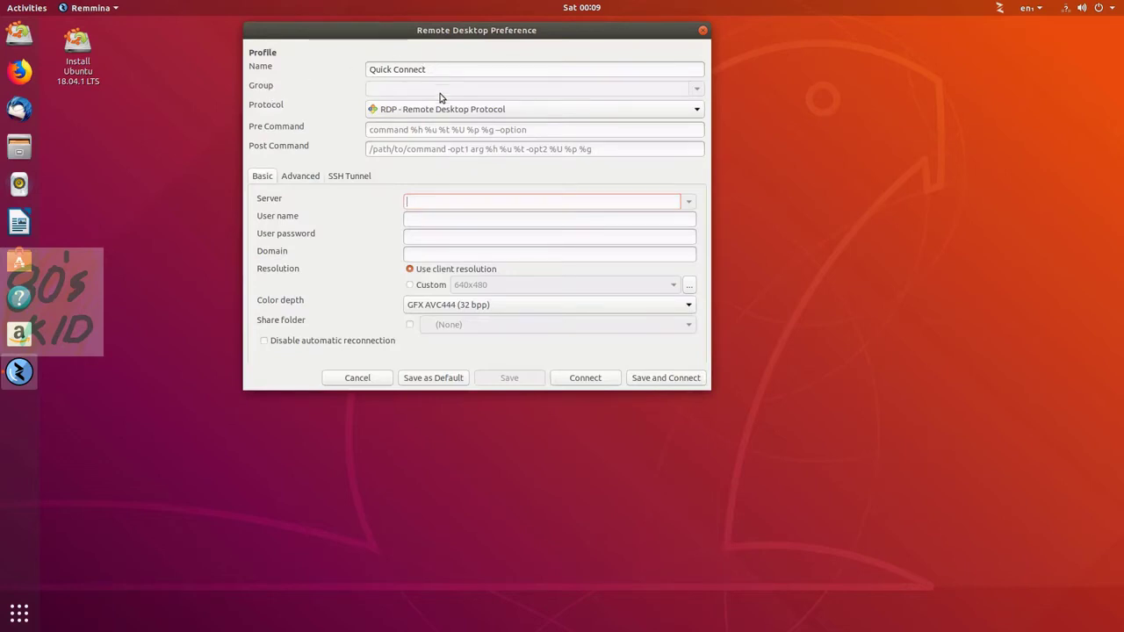
{"action": "left_click", "coordinate": [461, 112]}
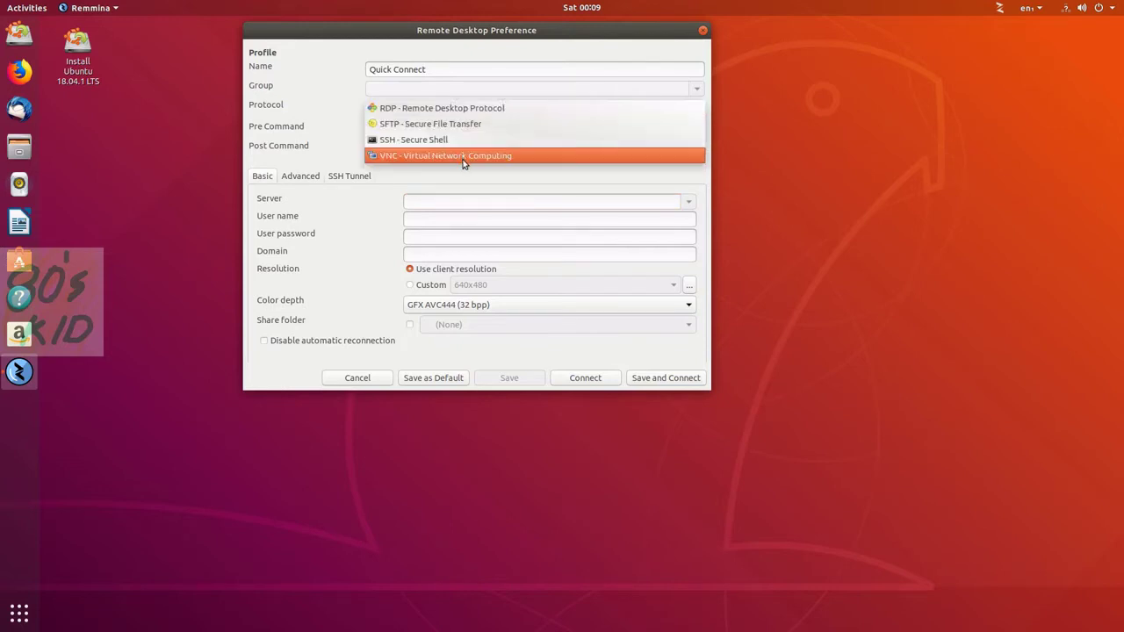
{"action": "left_click", "coordinate": [317, 104]}
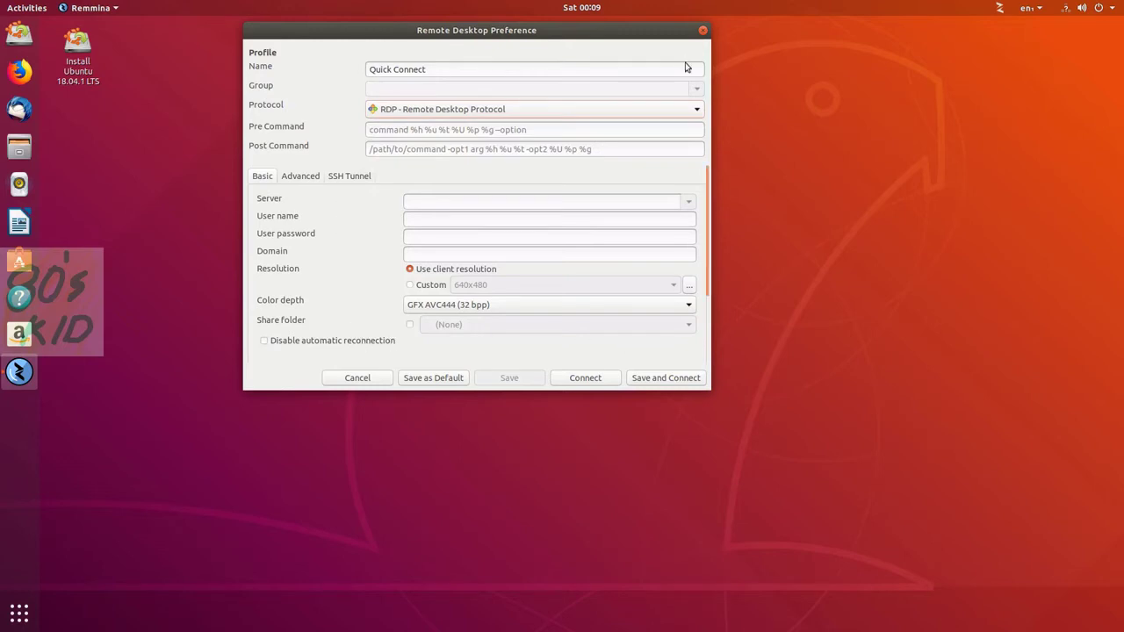
{"action": "left_click", "coordinate": [702, 31]}
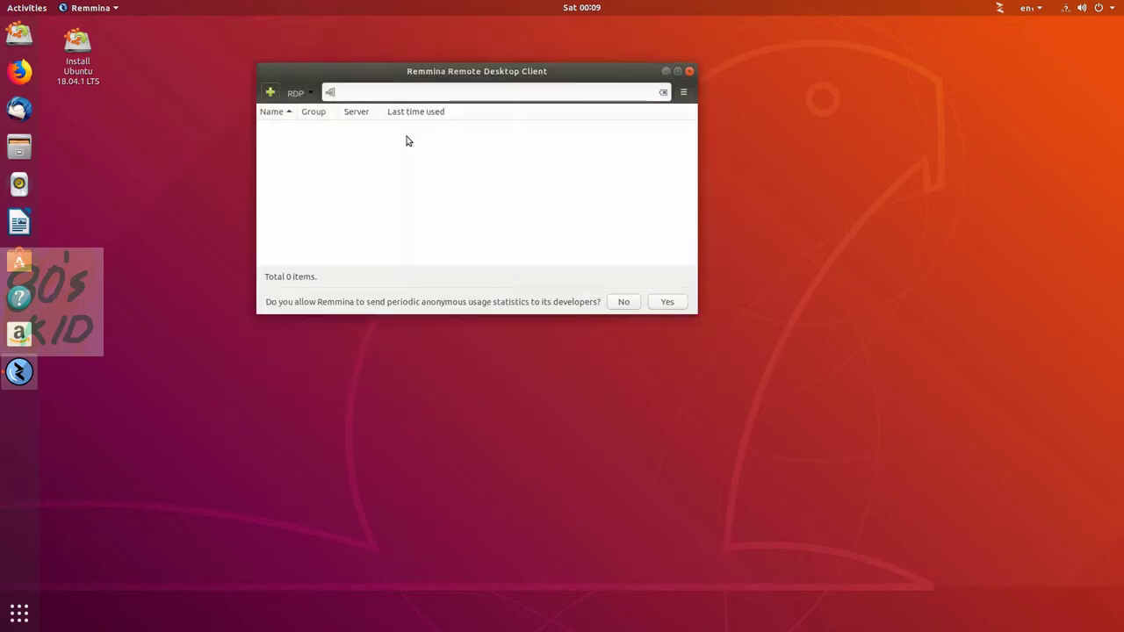
{"action": "left_click", "coordinate": [690, 71]}
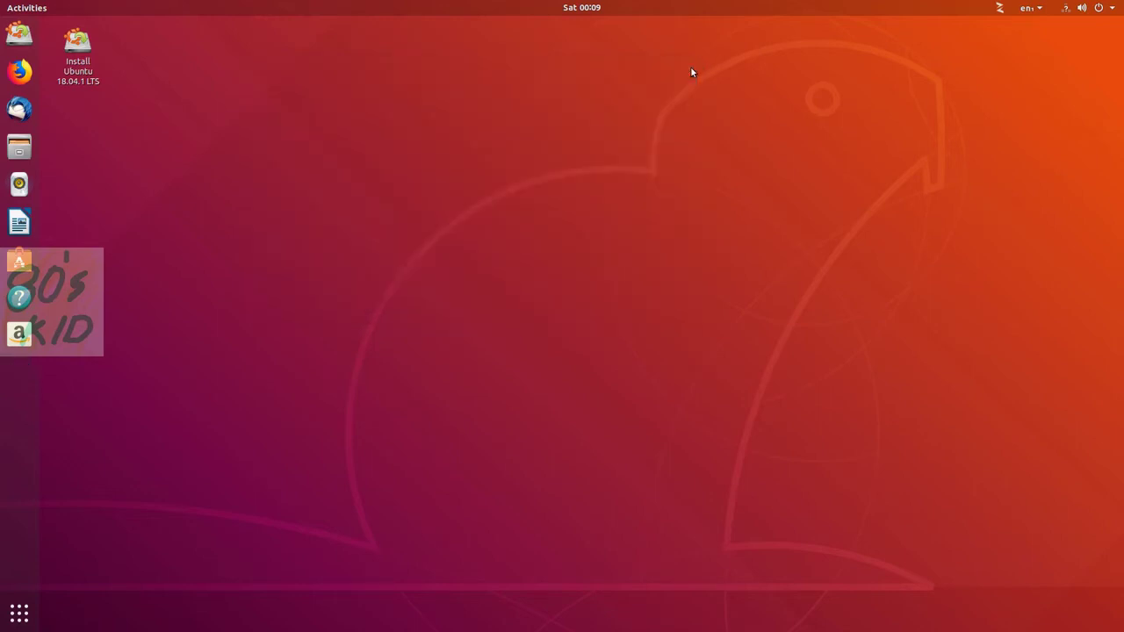
Browse the app grid's second and third pages and launch System Monitor
{"action": "left_click", "coordinate": [19, 613]}
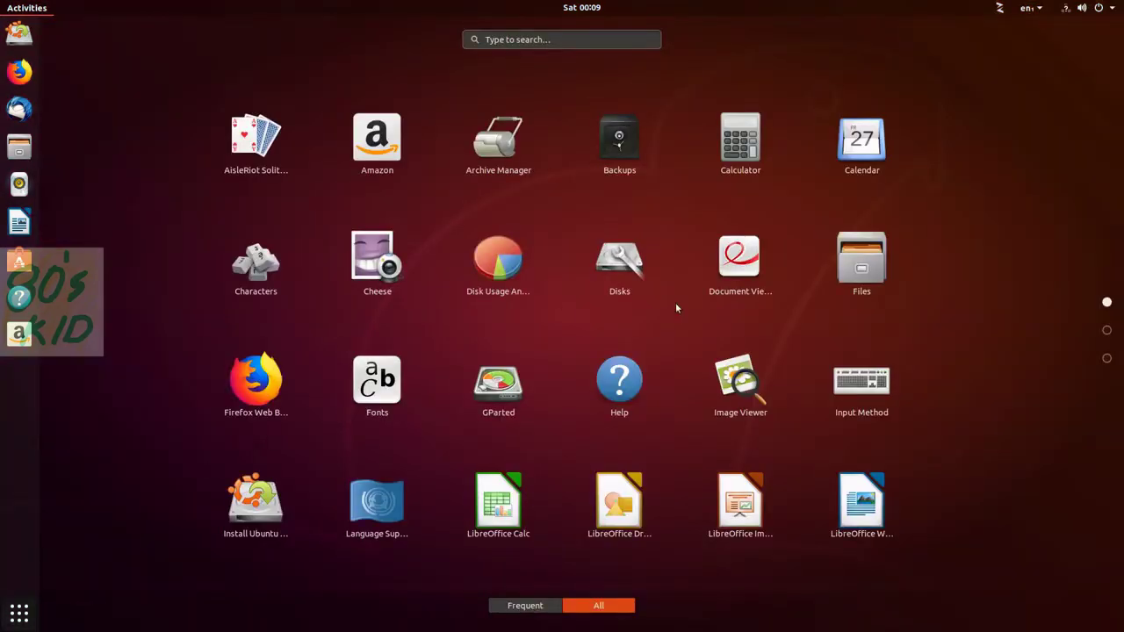
{"action": "left_click", "coordinate": [1107, 331]}
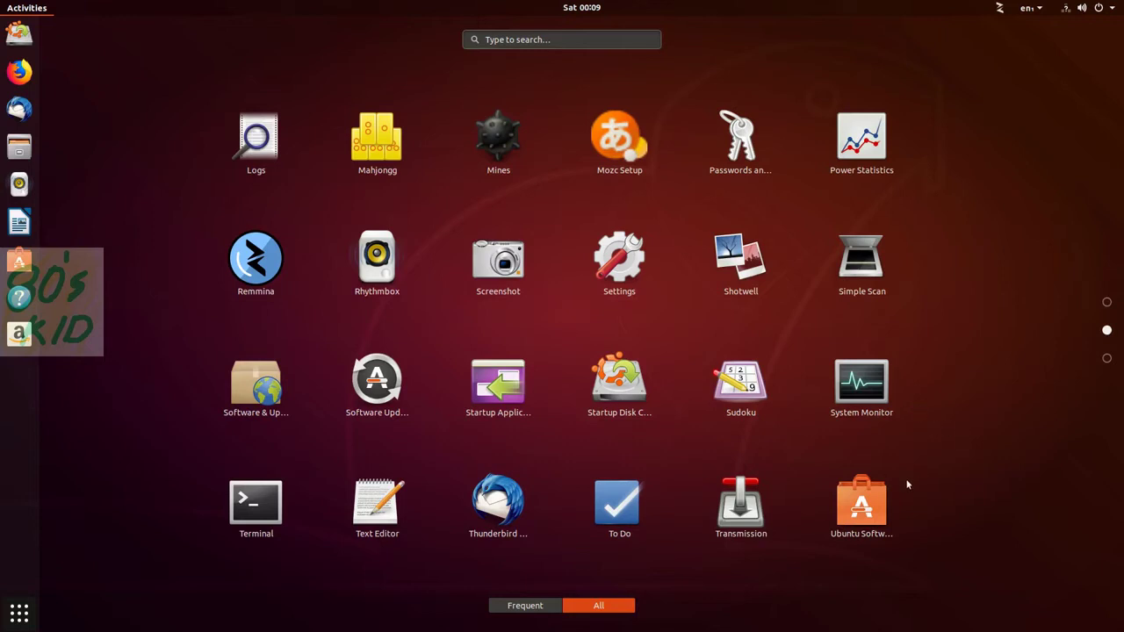
{"action": "left_click", "coordinate": [1106, 359]}
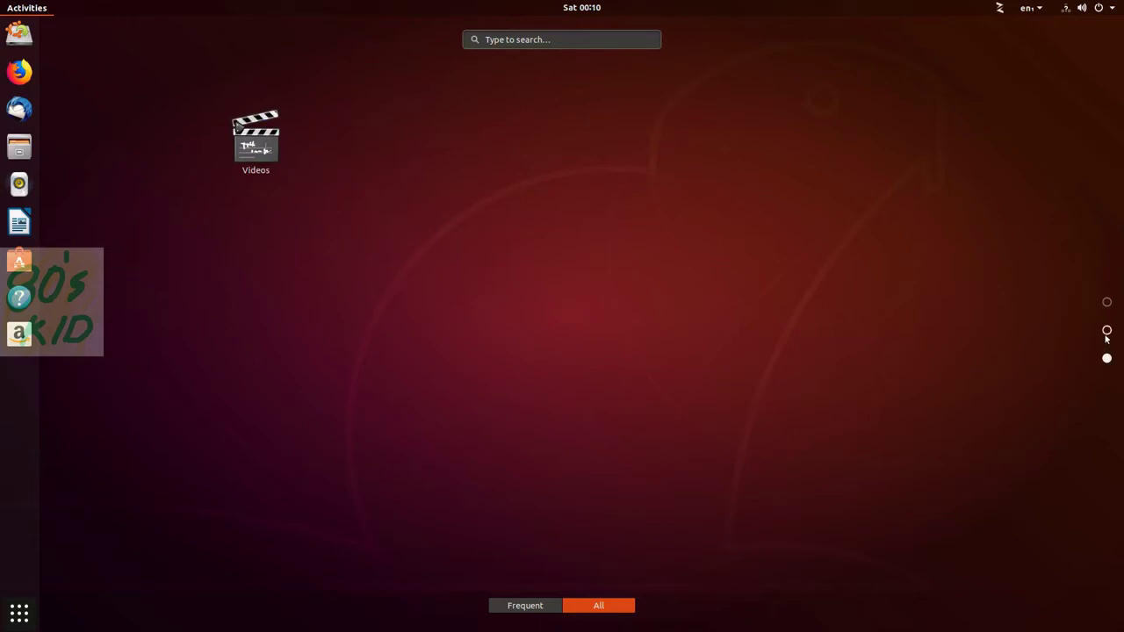
{"action": "left_click", "coordinate": [1107, 331]}
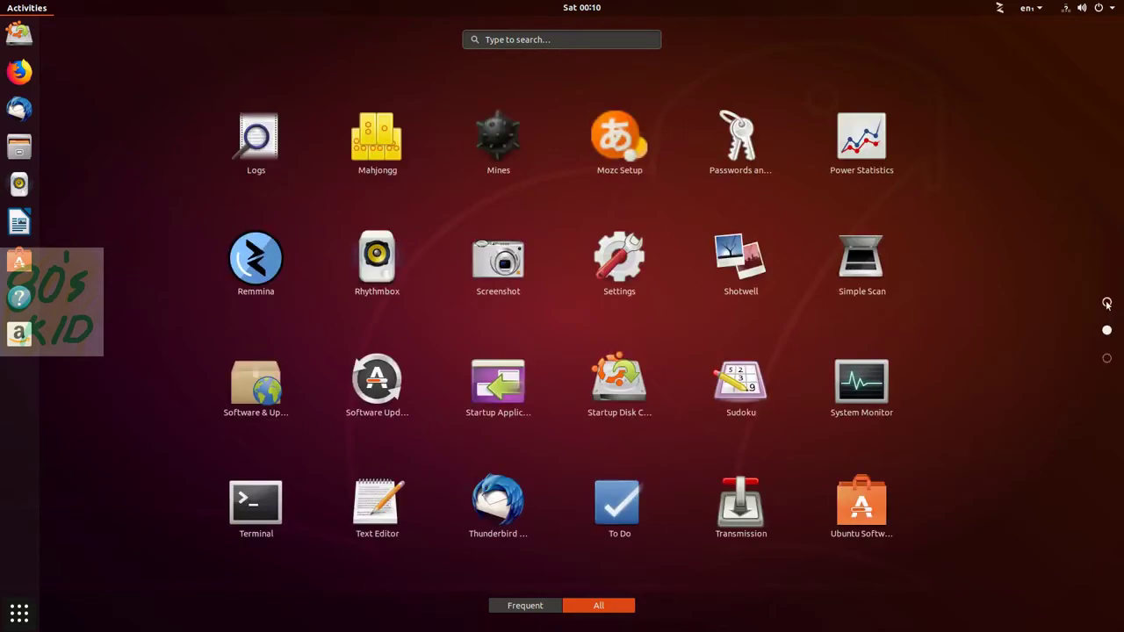
{"action": "left_click", "coordinate": [876, 406]}
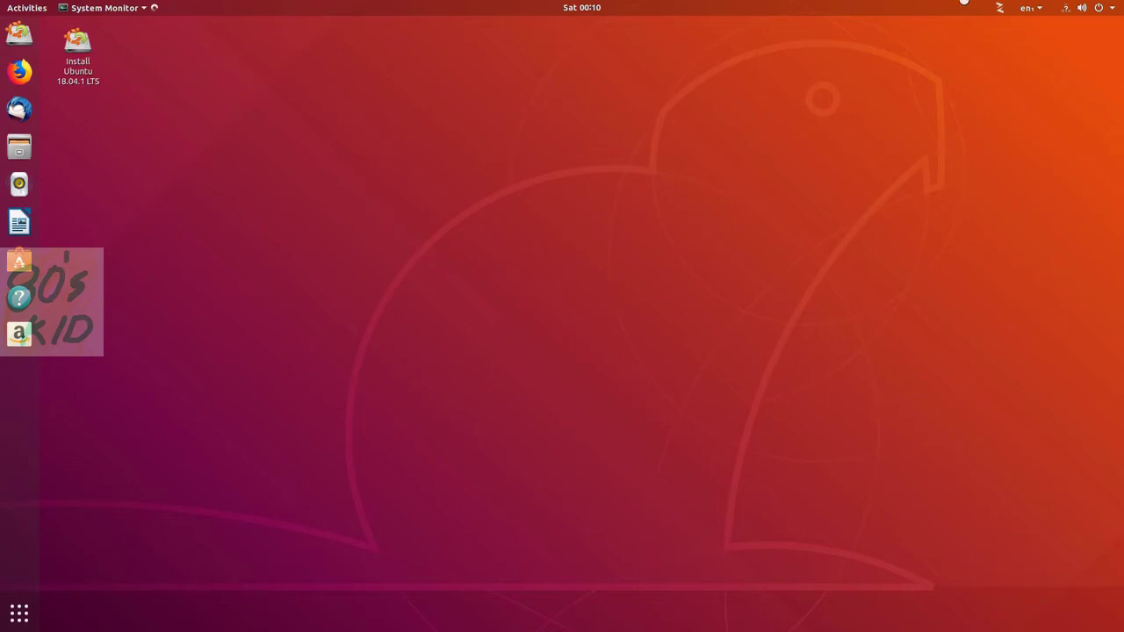
Quit Remmina from its top-bar indicator, then reopen the app grid on page two
{"action": "mouse_move", "coordinate": [1017, 24]}
{"action": "left_click", "coordinate": [1000, 7]}
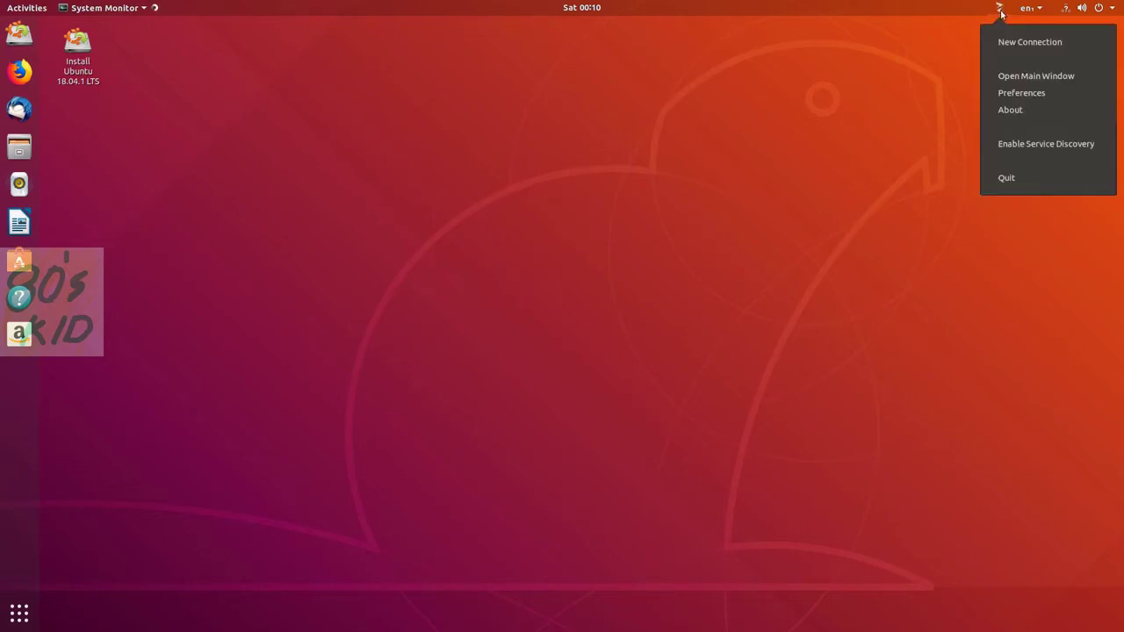
{"action": "left_click", "coordinate": [1013, 177]}
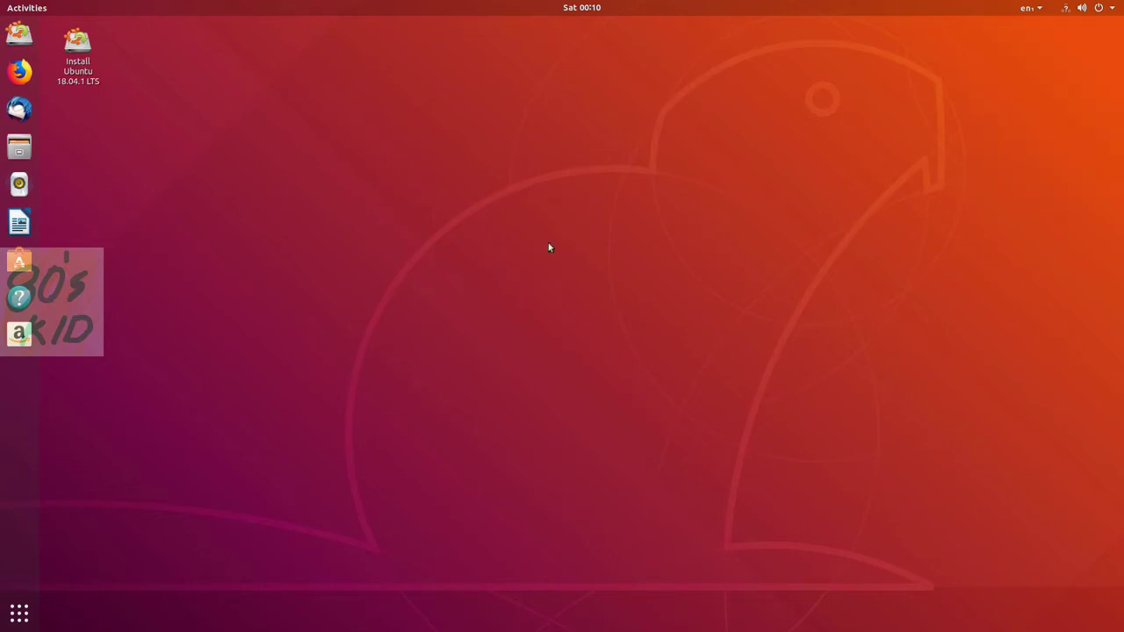
{"action": "left_click", "coordinate": [21, 616]}
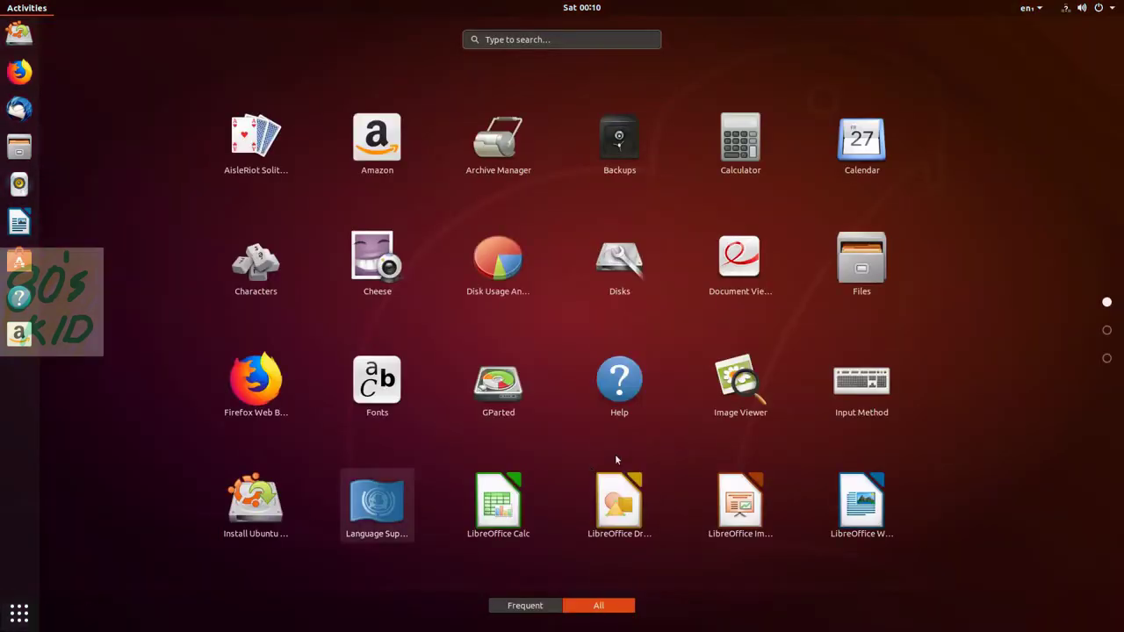
{"action": "left_click", "coordinate": [1106, 330]}
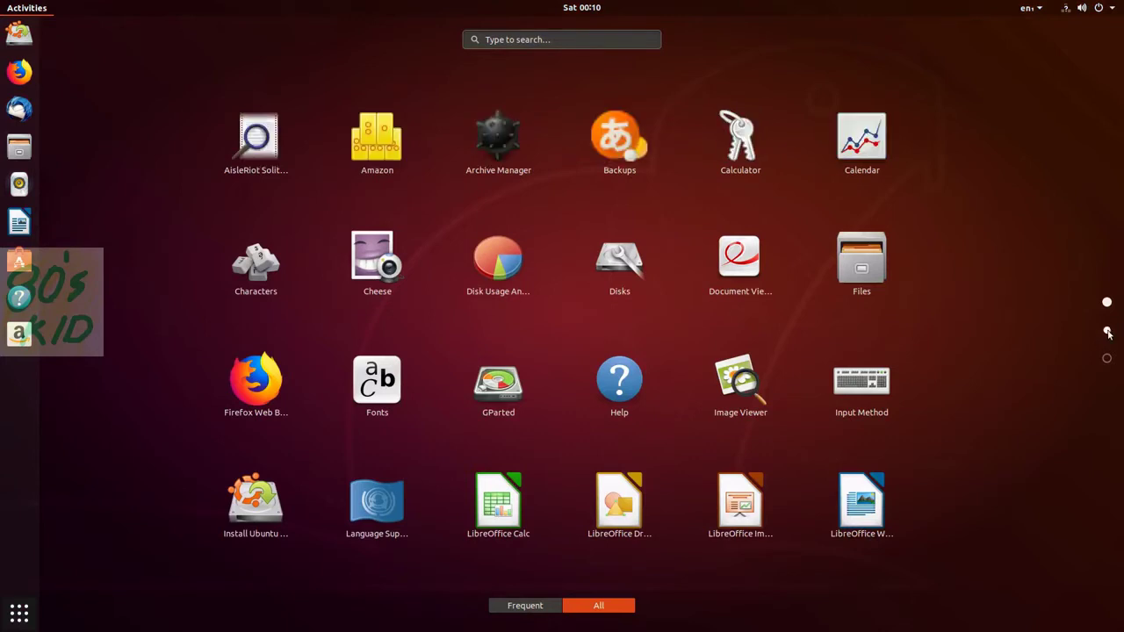
Launch System Monitor, centre its window, and view the CPU, memory and network graphs
{"action": "left_click", "coordinate": [848, 388]}
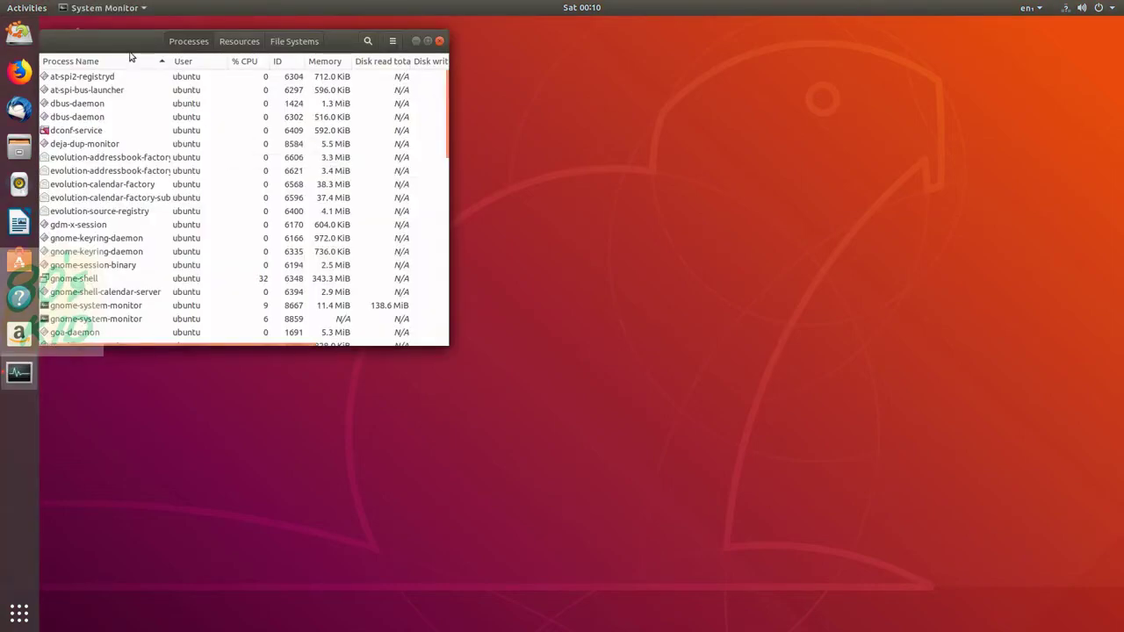
{"action": "left_click_drag", "start_coordinate": [163, 51], "coordinate": [428, 103]}
{"action": "left_click", "coordinate": [504, 93]}
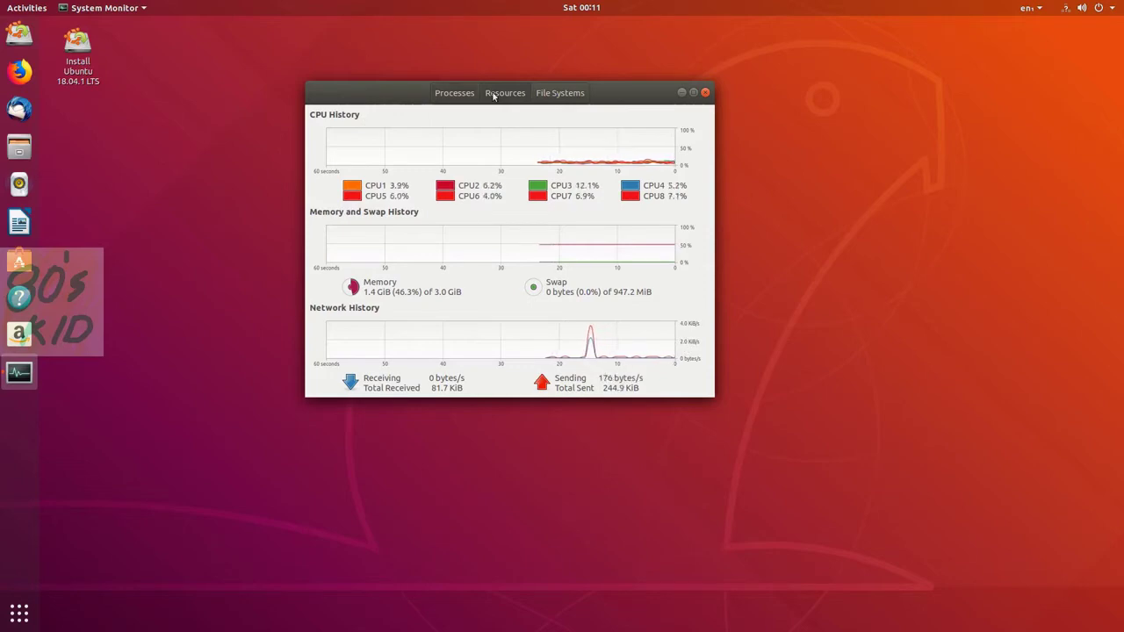
Review the File Systems list, select /dev/sda1, and close System Monitor
{"action": "left_click", "coordinate": [553, 99]}
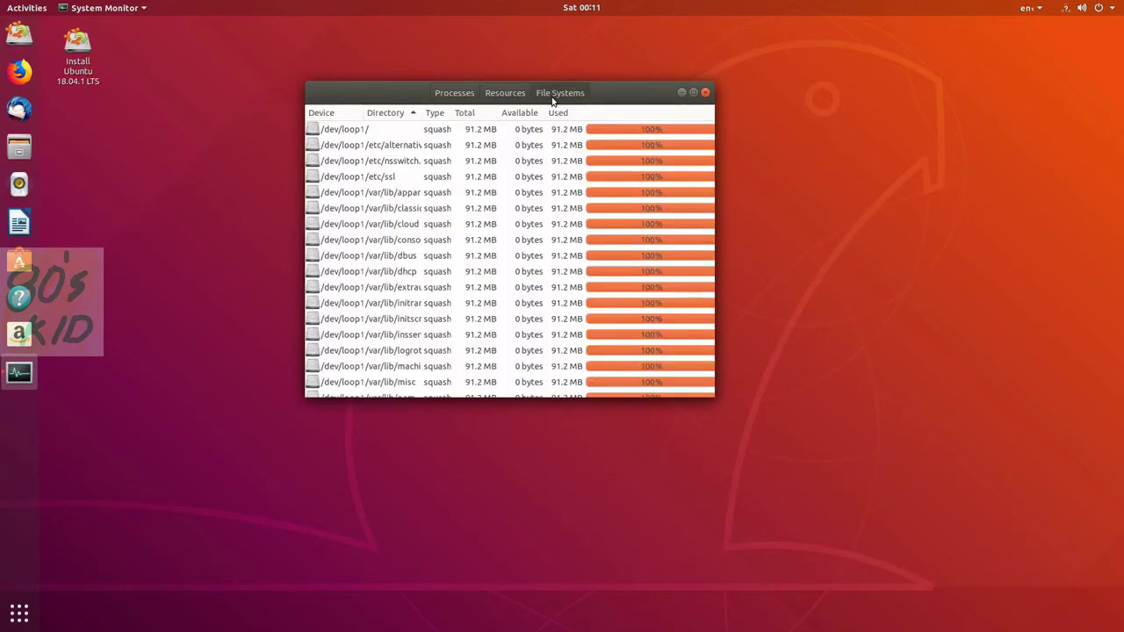
{"action": "left_click", "coordinate": [460, 92]}
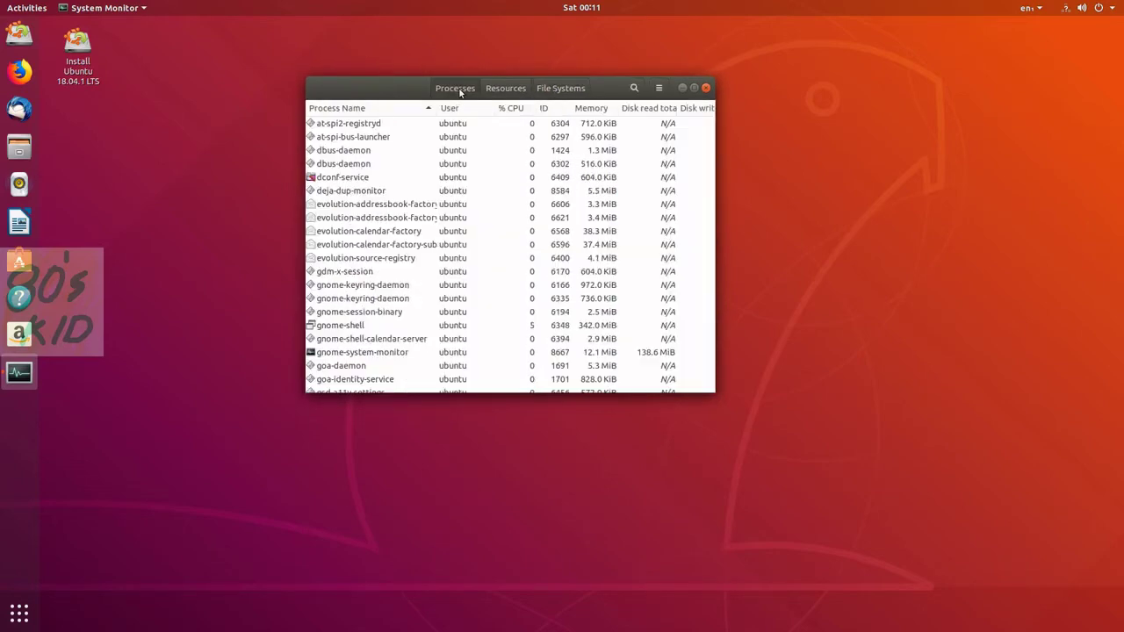
{"action": "left_click", "coordinate": [555, 87]}
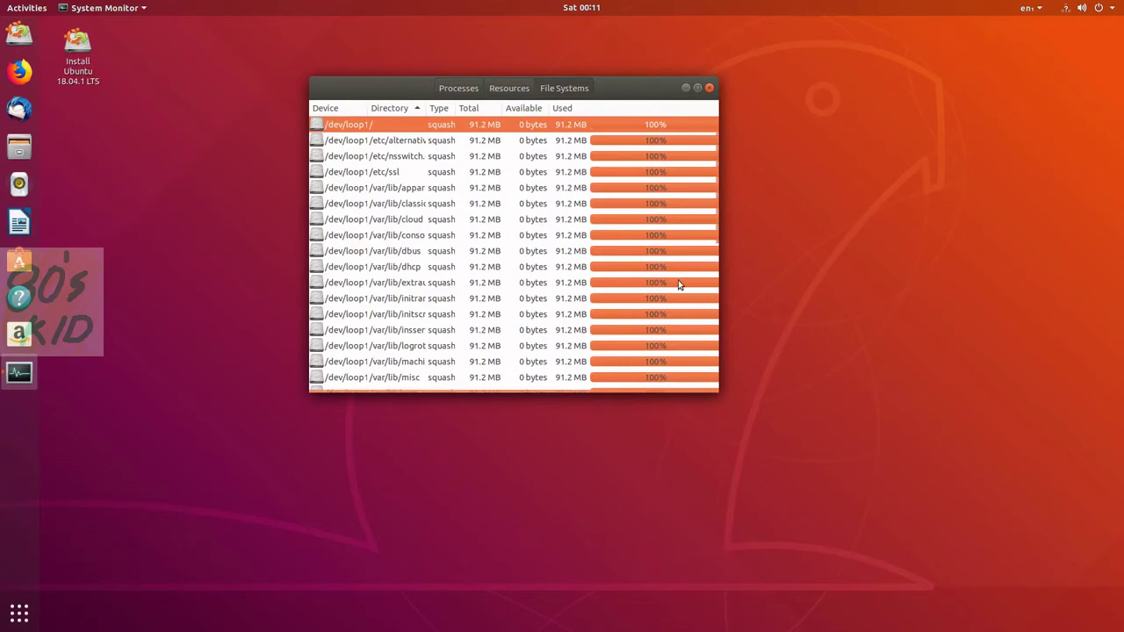
{"action": "scroll", "coordinate": [677, 270], "scroll_direction": "down", "scroll_amount": 5}
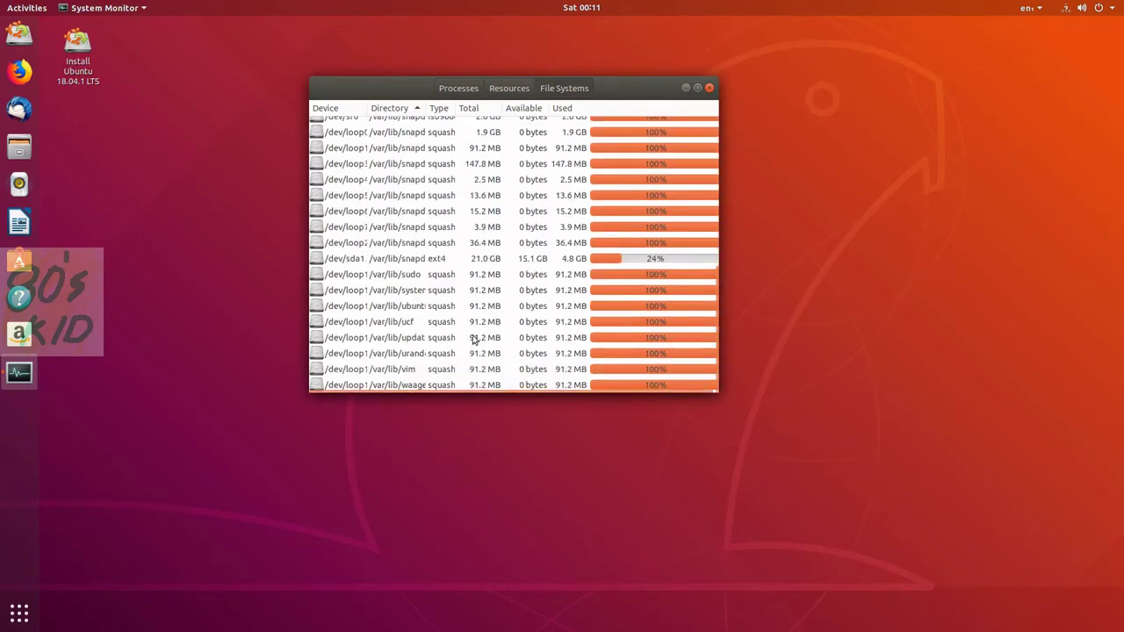
{"action": "left_click", "coordinate": [388, 269]}
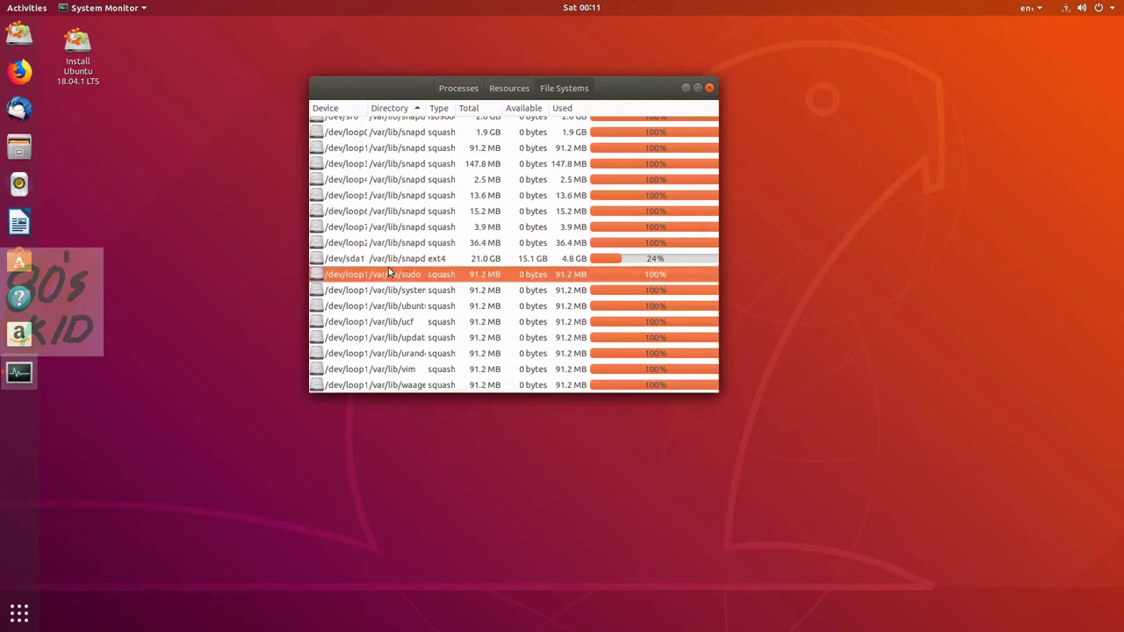
{"action": "left_click", "coordinate": [386, 259]}
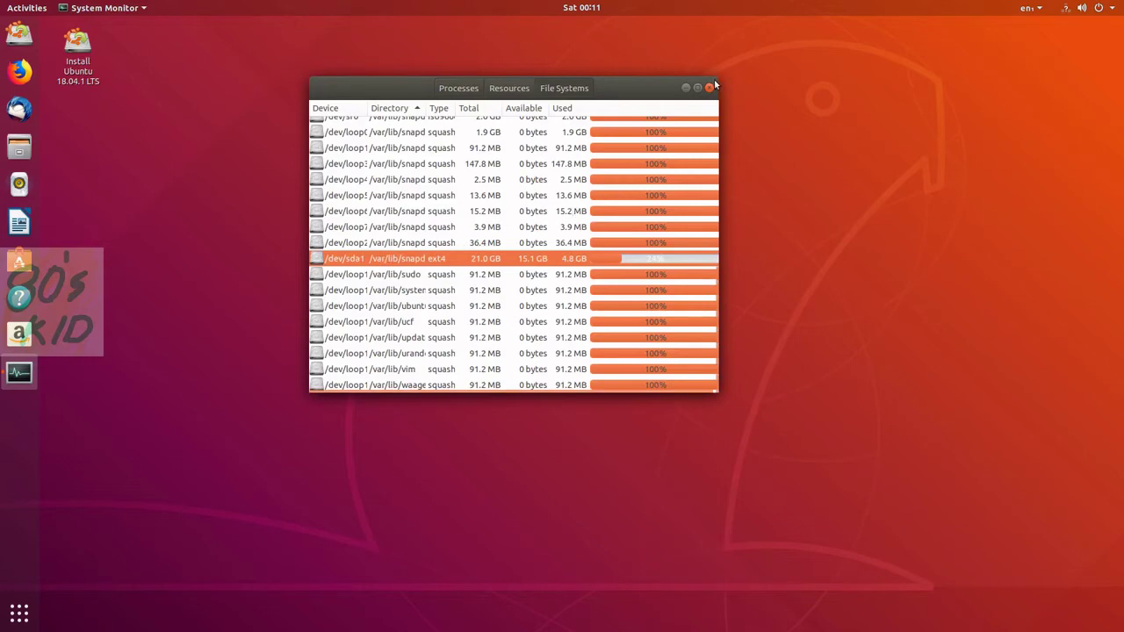
{"action": "left_click", "coordinate": [710, 87]}
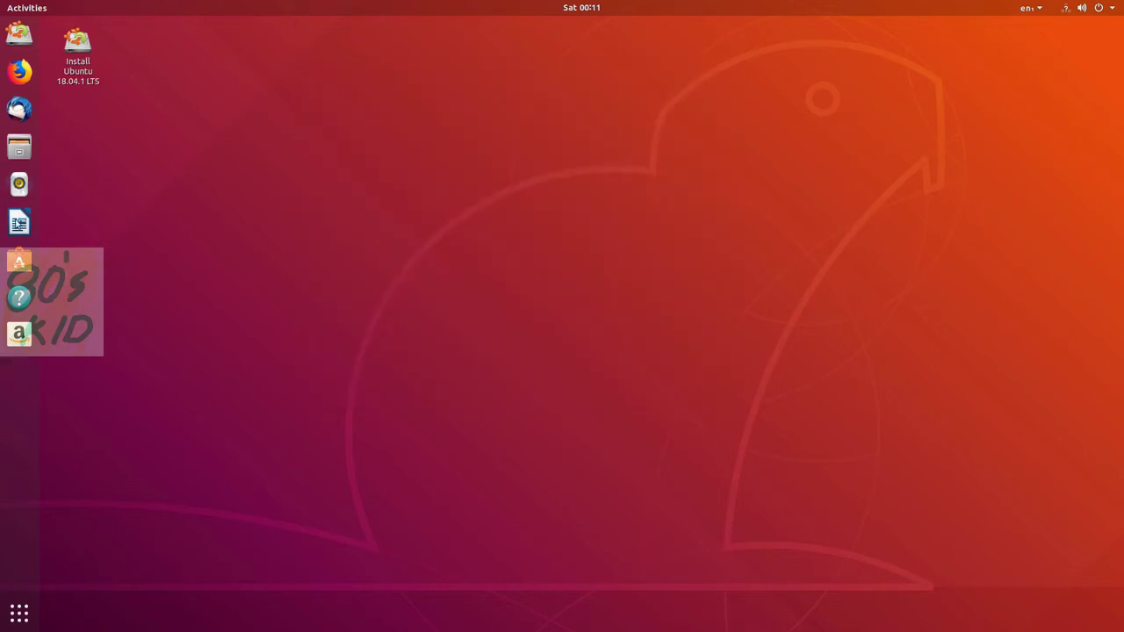
Launch Files, close the duplicate Home window, and maximize the remaining one
{"action": "left_click", "coordinate": [19, 149]}
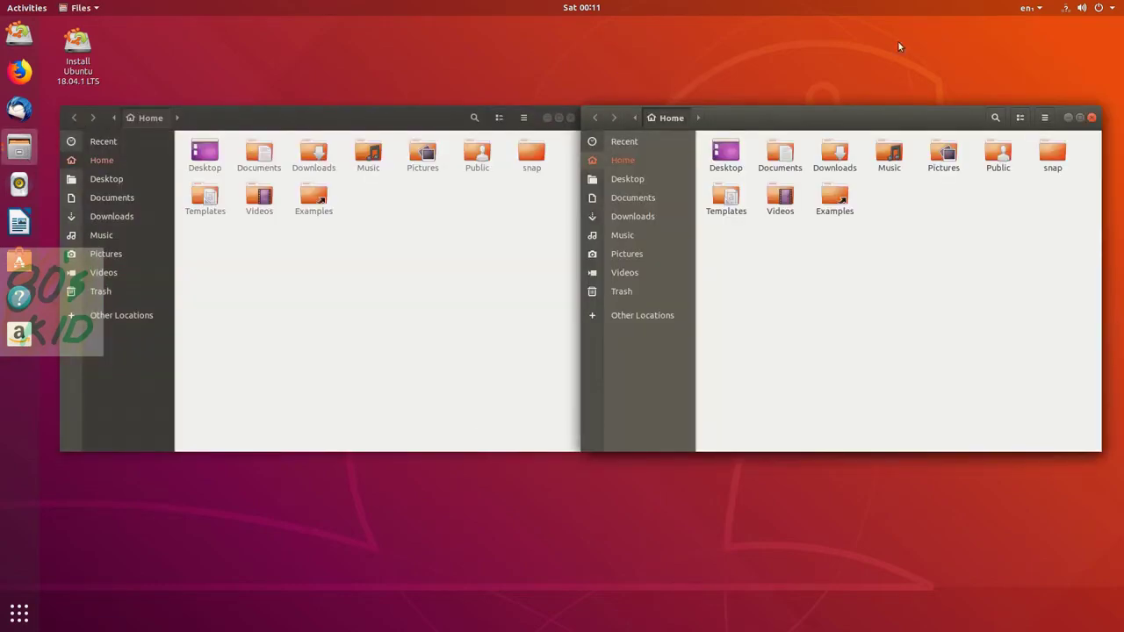
{"action": "left_click", "coordinate": [1092, 117]}
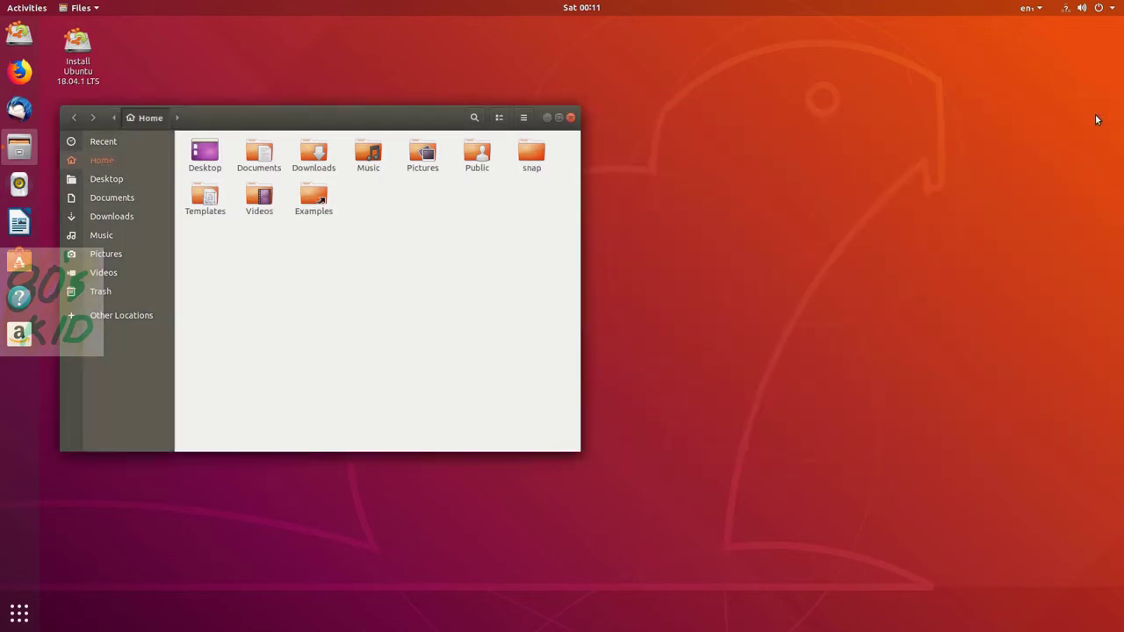
{"action": "double_click", "coordinate": [434, 114]}
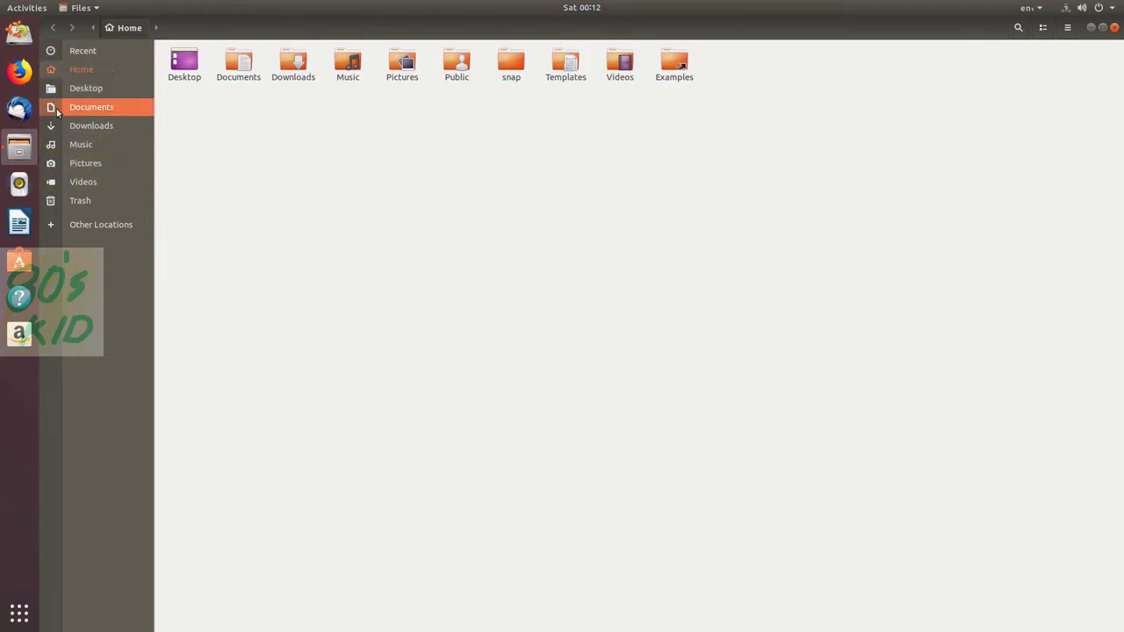
Check the empty Desktop, Documents, Pictures, Music and Videos folders, then open Examples
{"action": "left_click", "coordinate": [55, 91]}
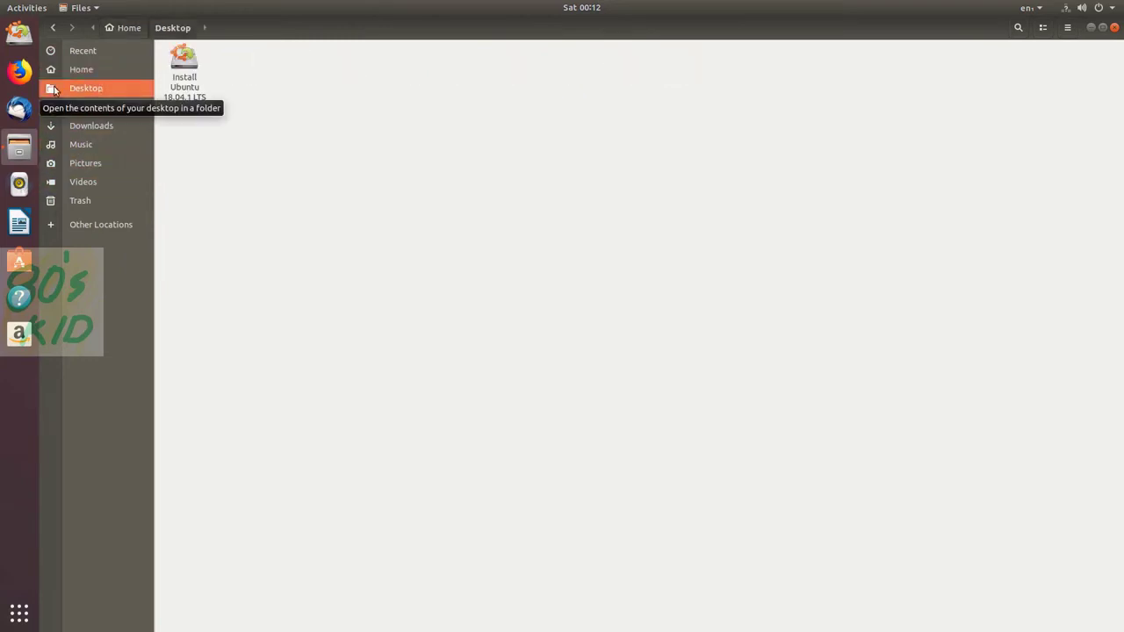
{"action": "left_click", "coordinate": [51, 106]}
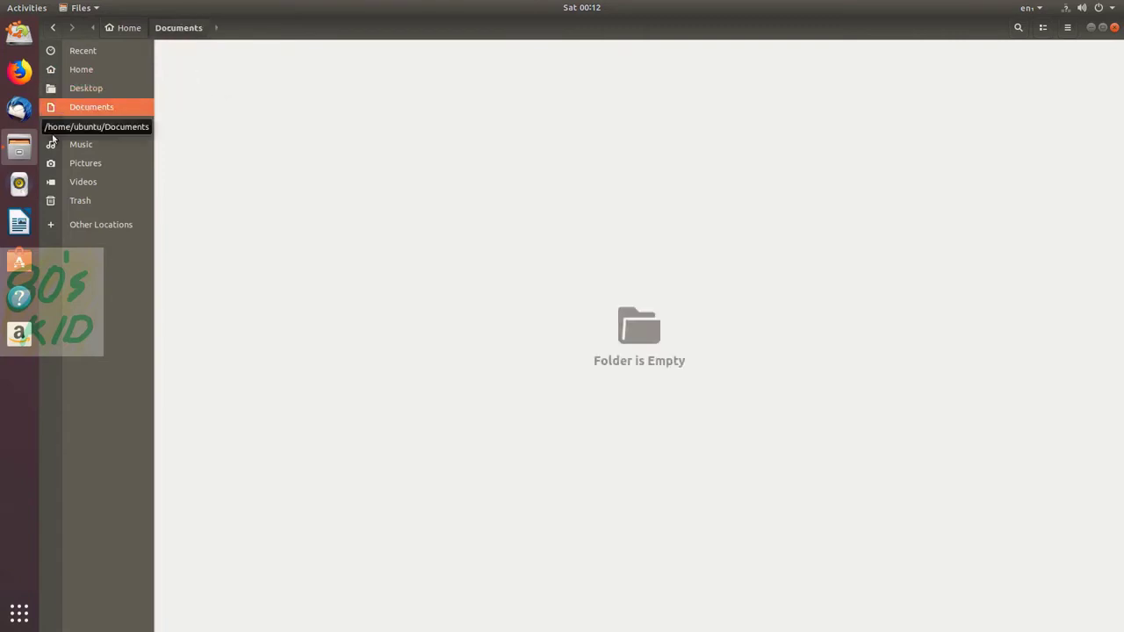
{"action": "left_click", "coordinate": [50, 70]}
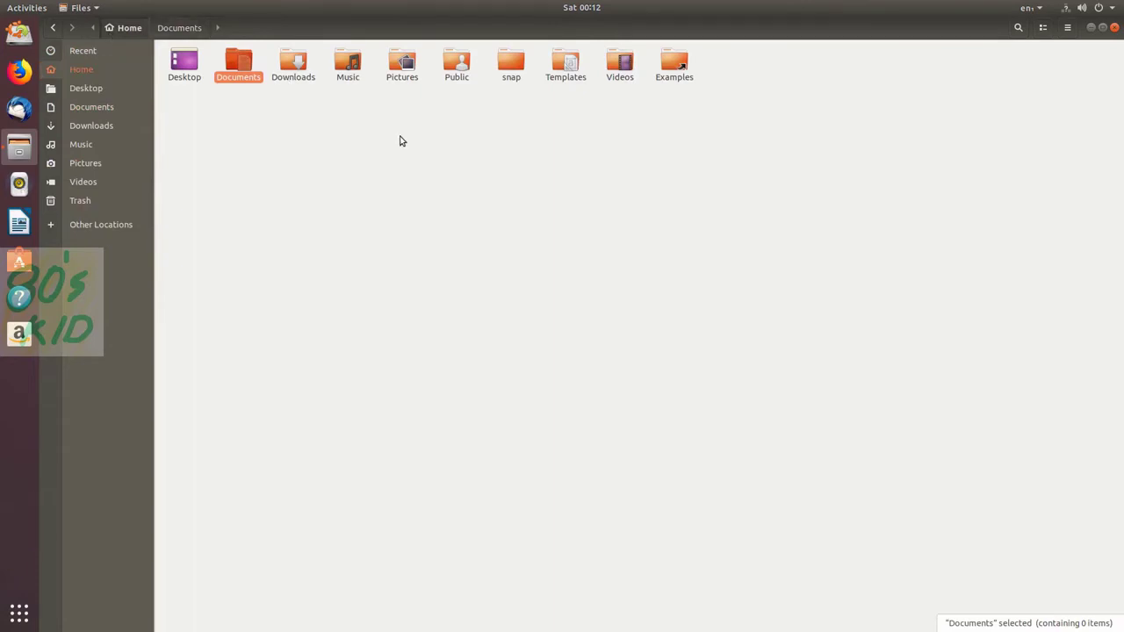
{"action": "double_click", "coordinate": [407, 70]}
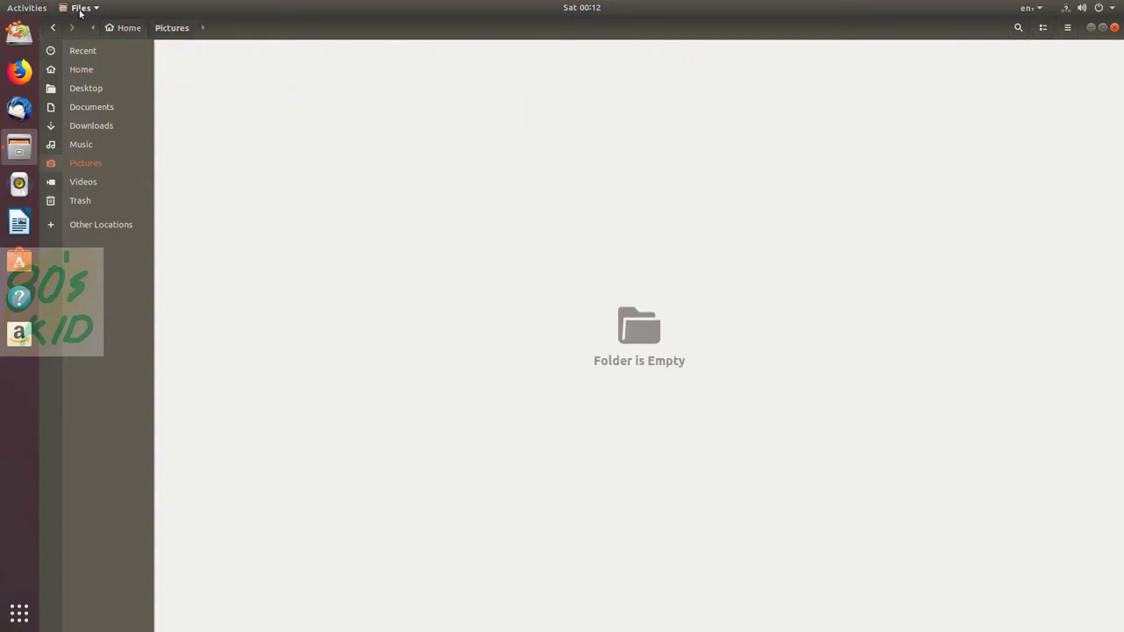
{"action": "left_click", "coordinate": [118, 30]}
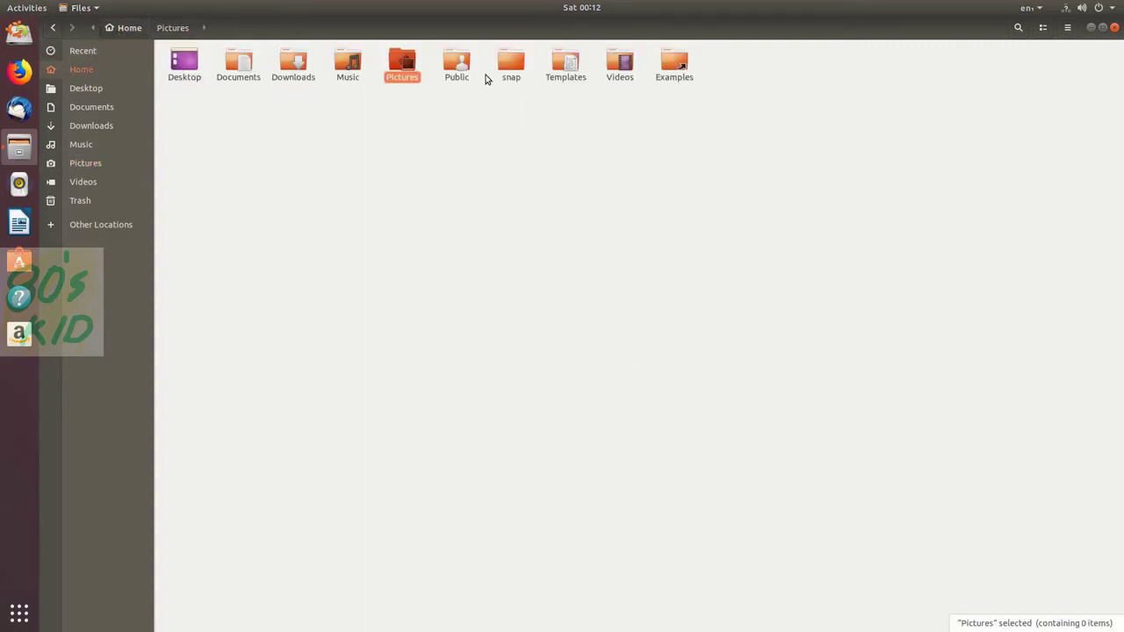
{"action": "double_click", "coordinate": [360, 65]}
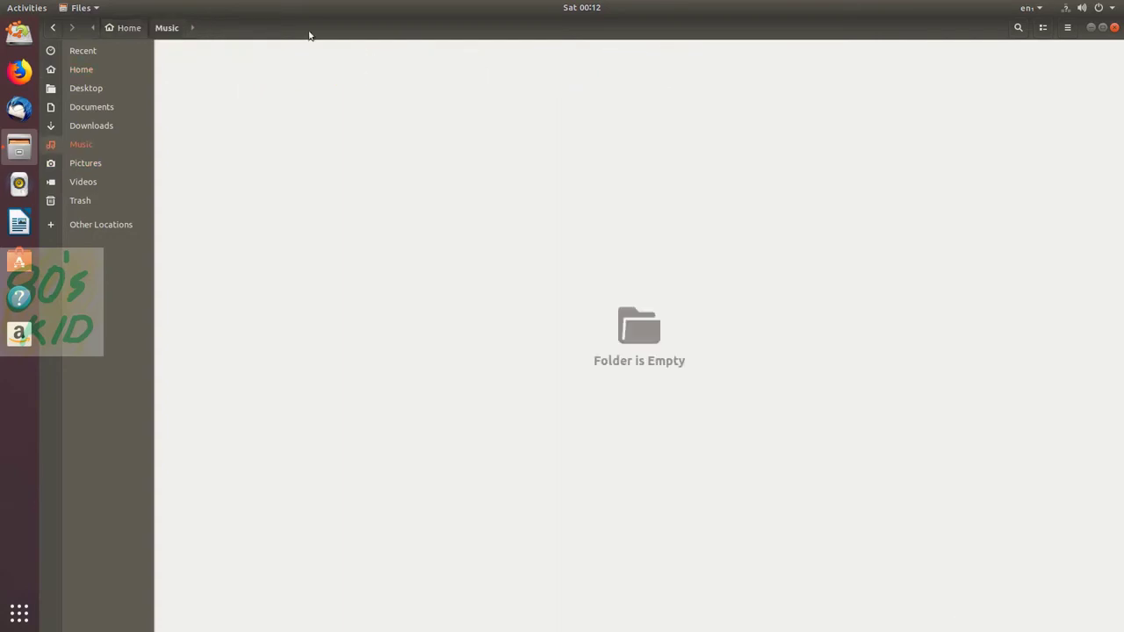
{"action": "left_click", "coordinate": [127, 27]}
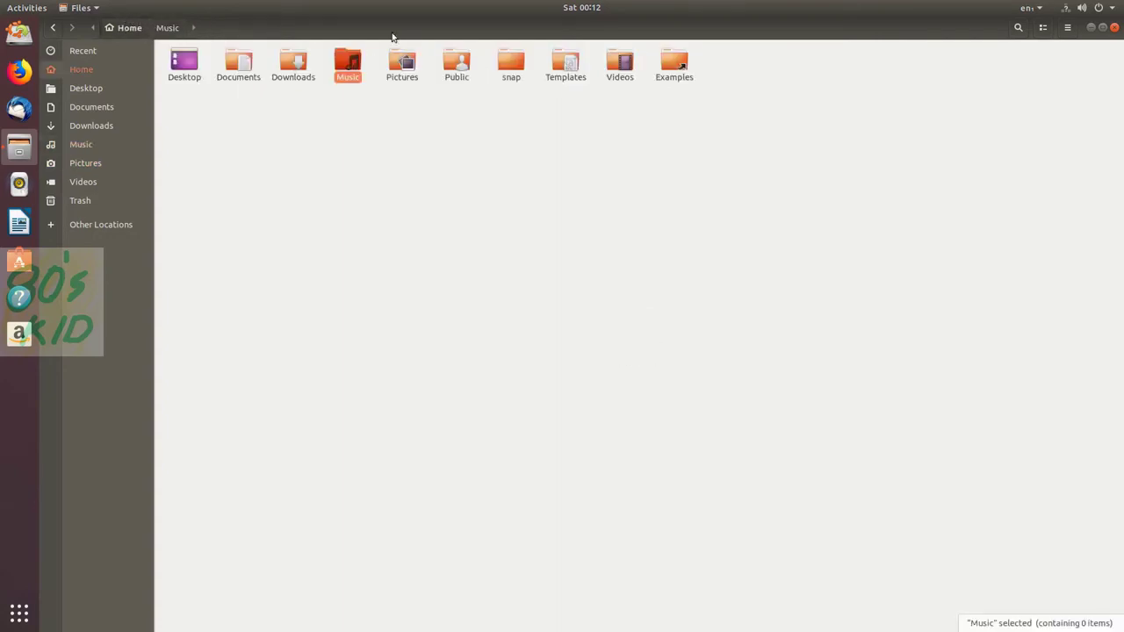
{"action": "double_click", "coordinate": [634, 74]}
{"action": "left_click", "coordinate": [123, 27]}
{"action": "double_click", "coordinate": [687, 63]}
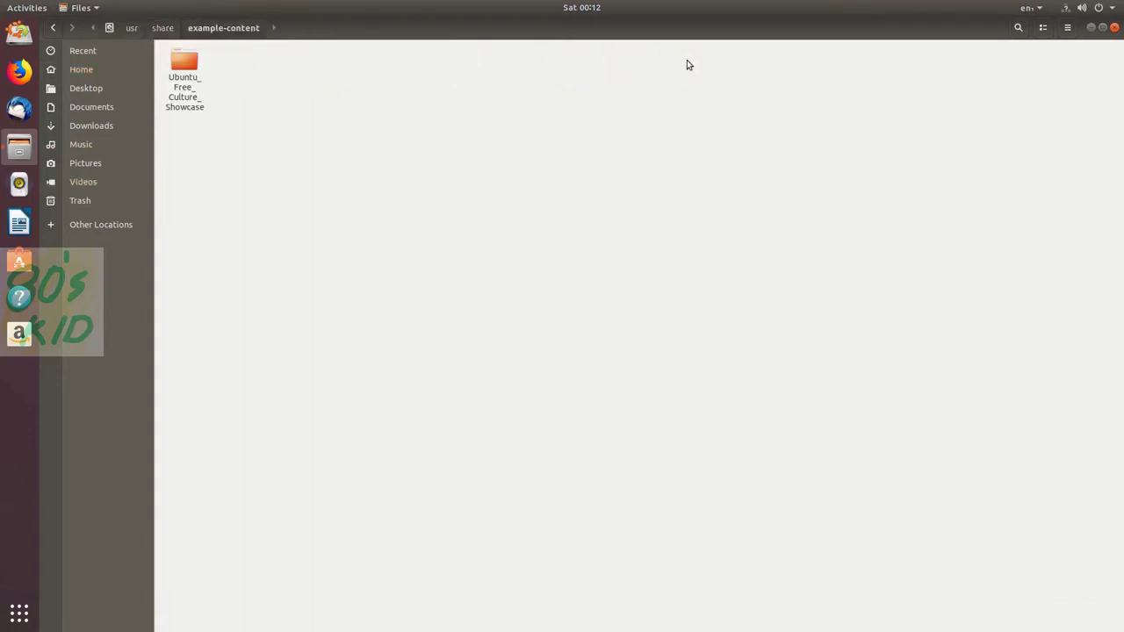
Open Ubuntu_Free_Culture_Showcase and play the .opus song in Rhythmbox, centred on screen
{"action": "double_click", "coordinate": [185, 89]}
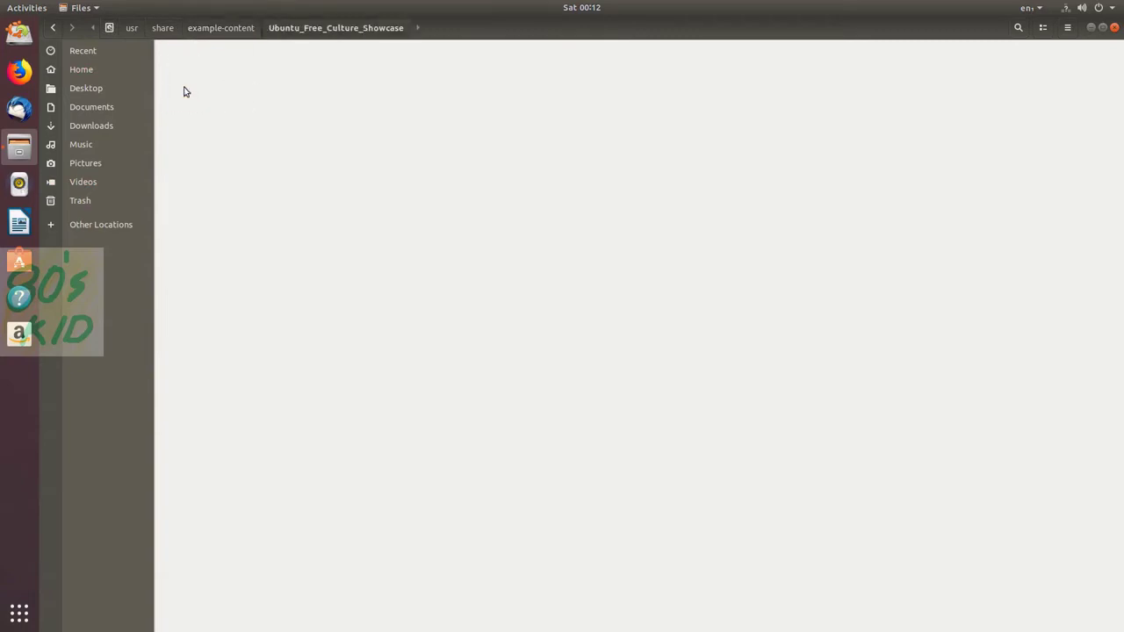
{"action": "left_click", "coordinate": [184, 92]}
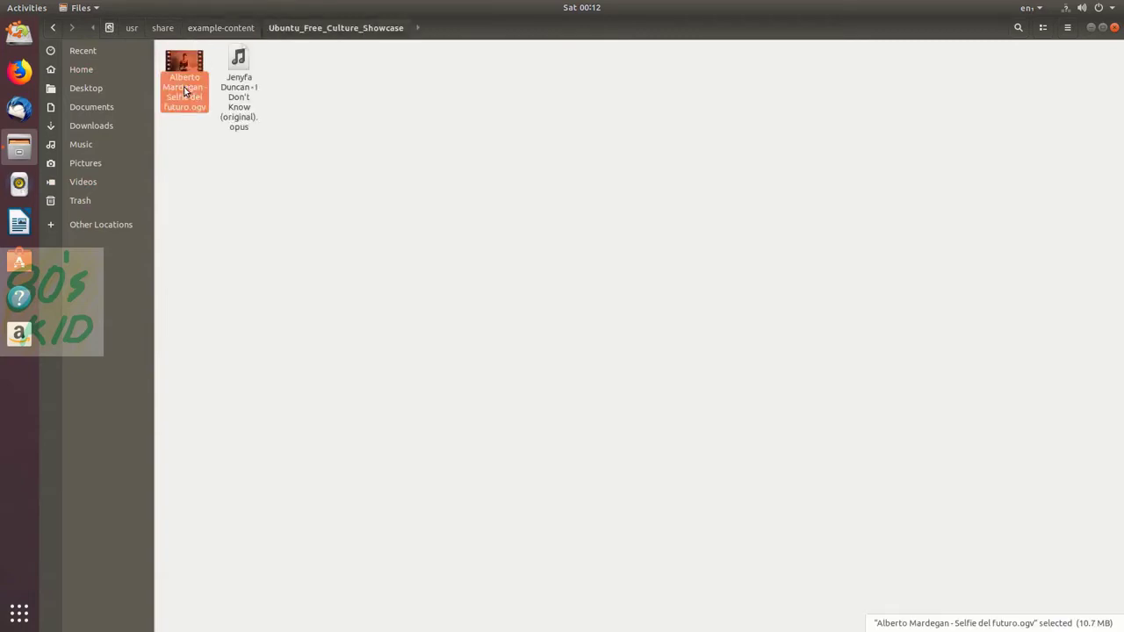
{"action": "double_click", "coordinate": [250, 90]}
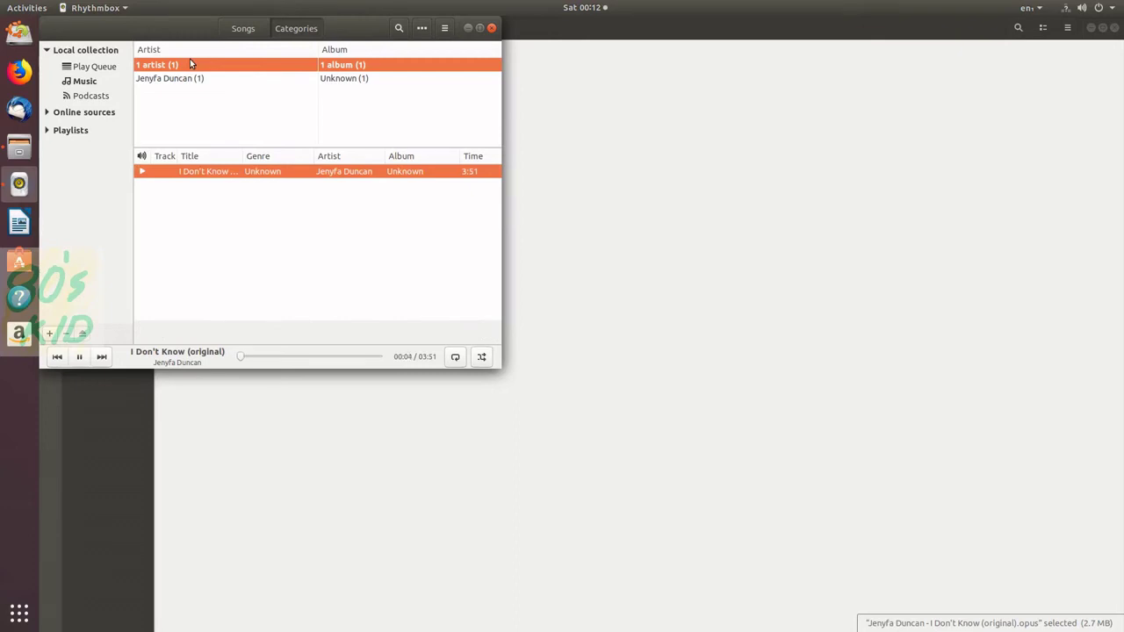
{"action": "left_click_drag", "start_coordinate": [168, 26], "coordinate": [633, 178]}
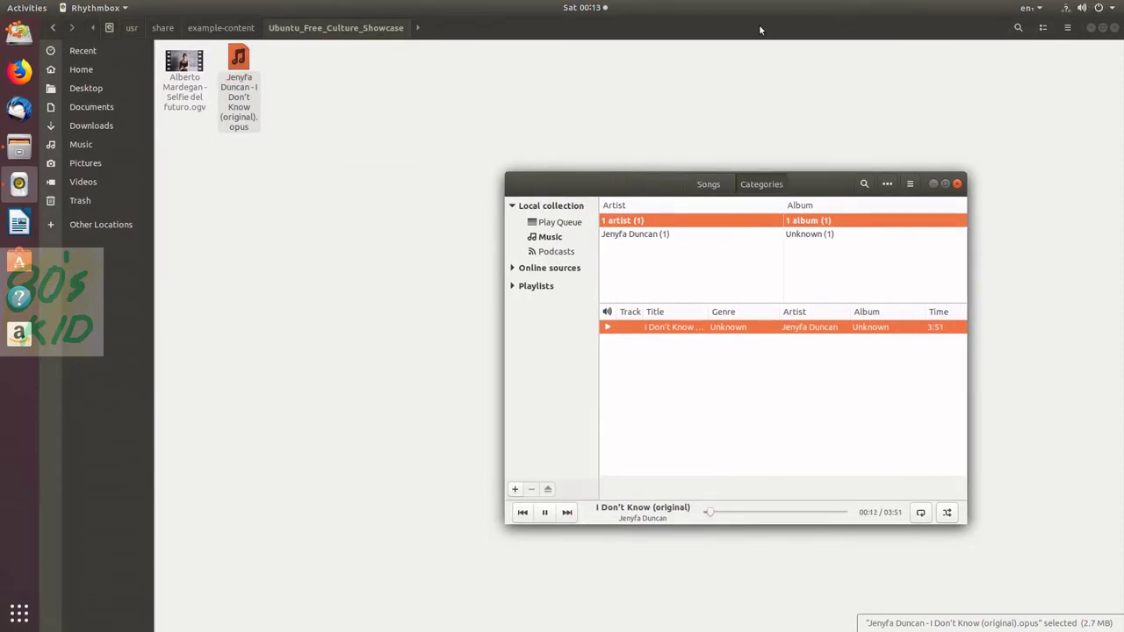
Look at the system status menu and calendar panel, then move Rhythmbox up-left
{"action": "left_click", "coordinate": [1117, 13]}
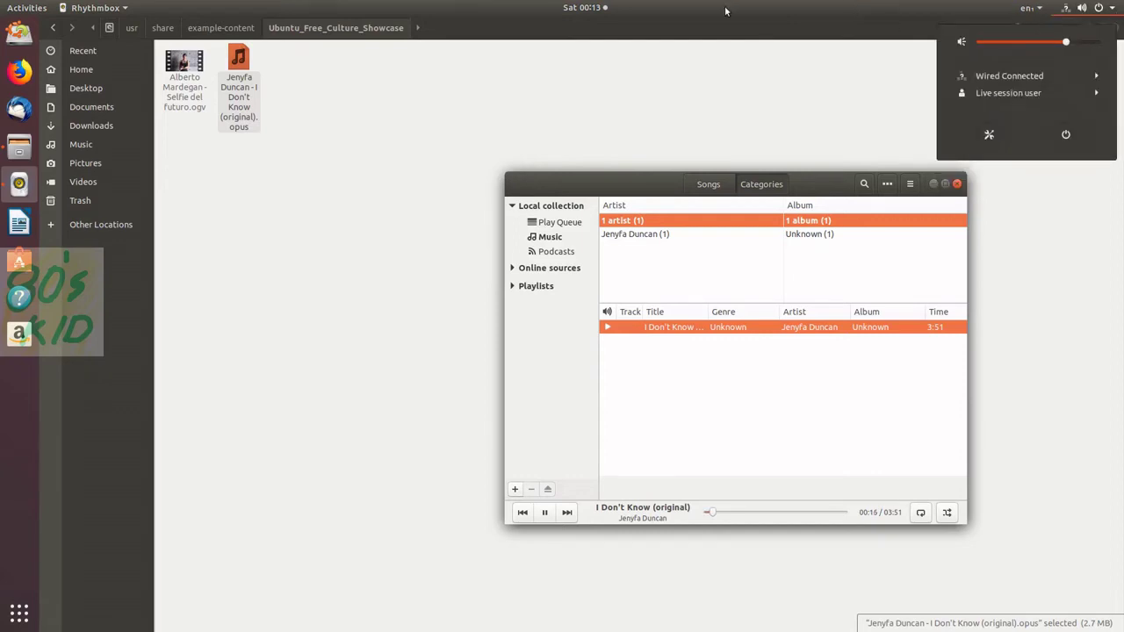
{"action": "left_click", "coordinate": [567, 7]}
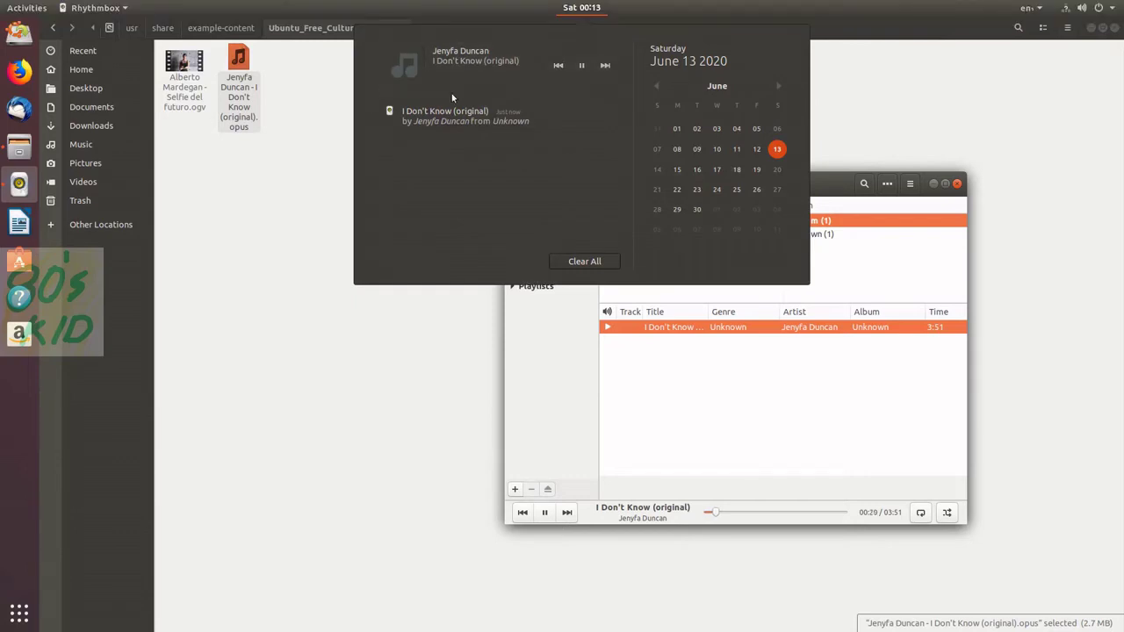
{"action": "left_click", "coordinate": [929, 96]}
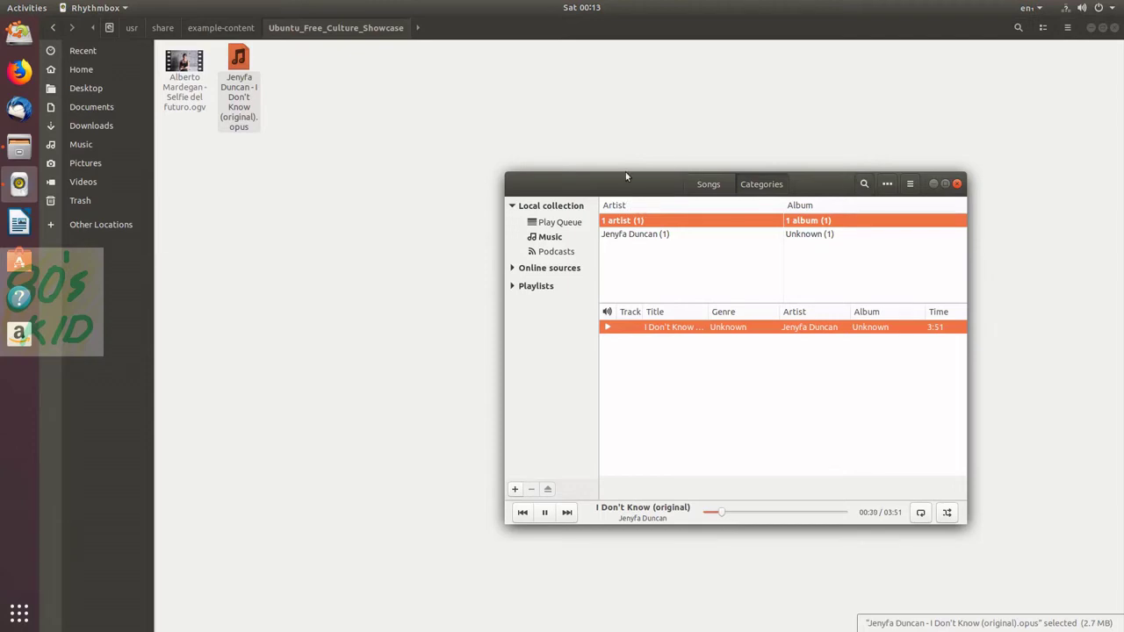
{"action": "left_click_drag", "start_coordinate": [626, 187], "coordinate": [490, 151]}
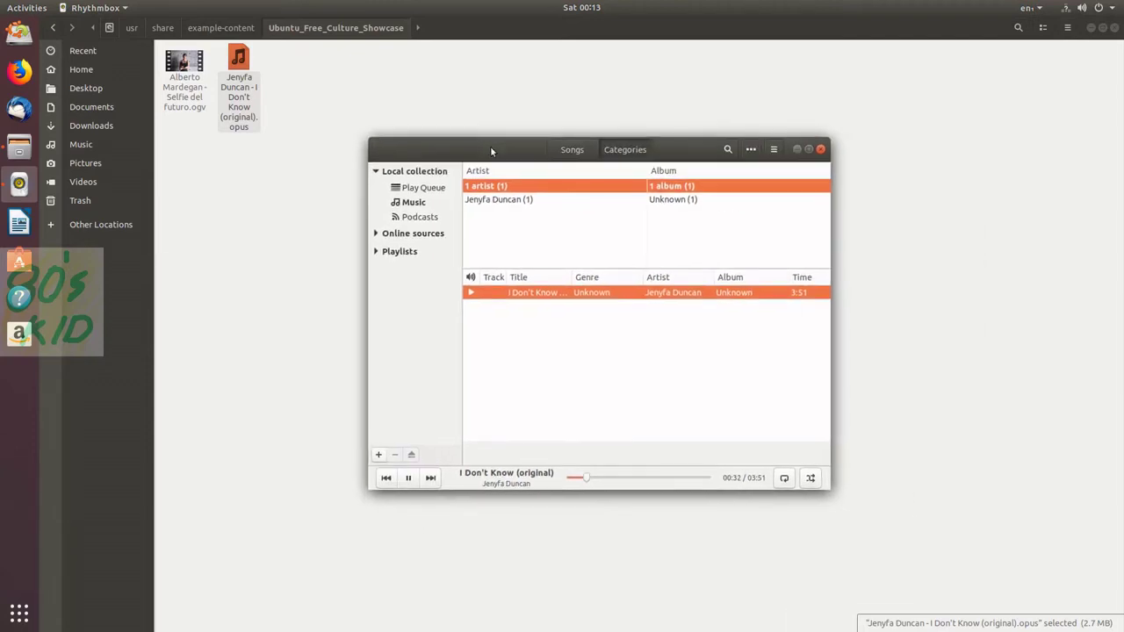
Close the Rhythmbox window, deselect the song, and clear all notifications
{"action": "left_click", "coordinate": [820, 150]}
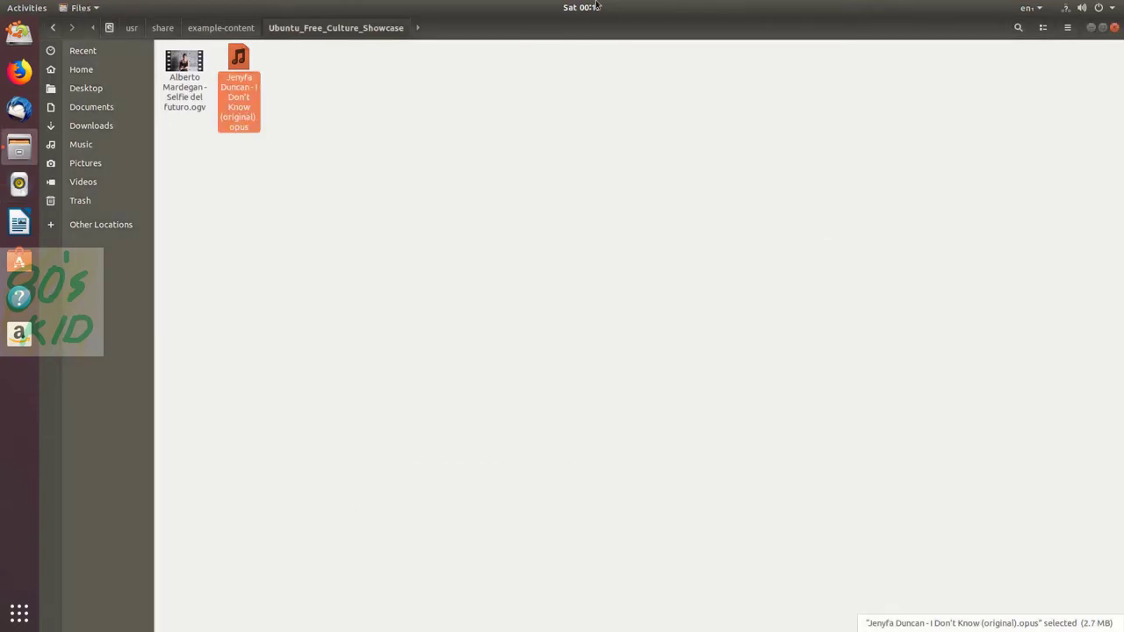
{"action": "left_click", "coordinate": [522, 233]}
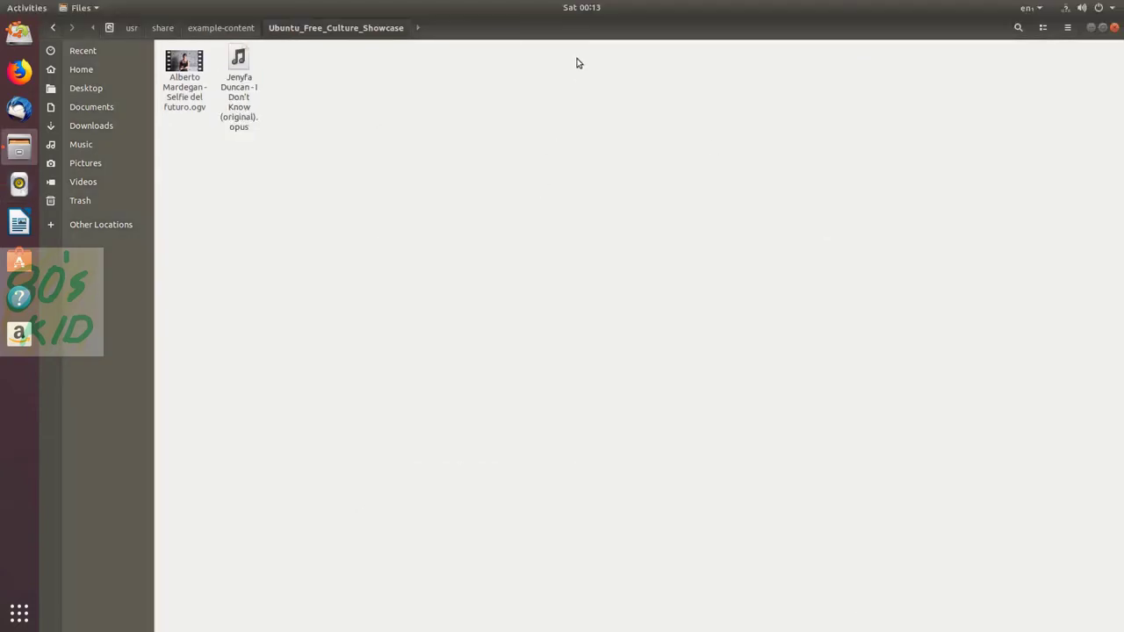
{"action": "left_click", "coordinate": [572, 14]}
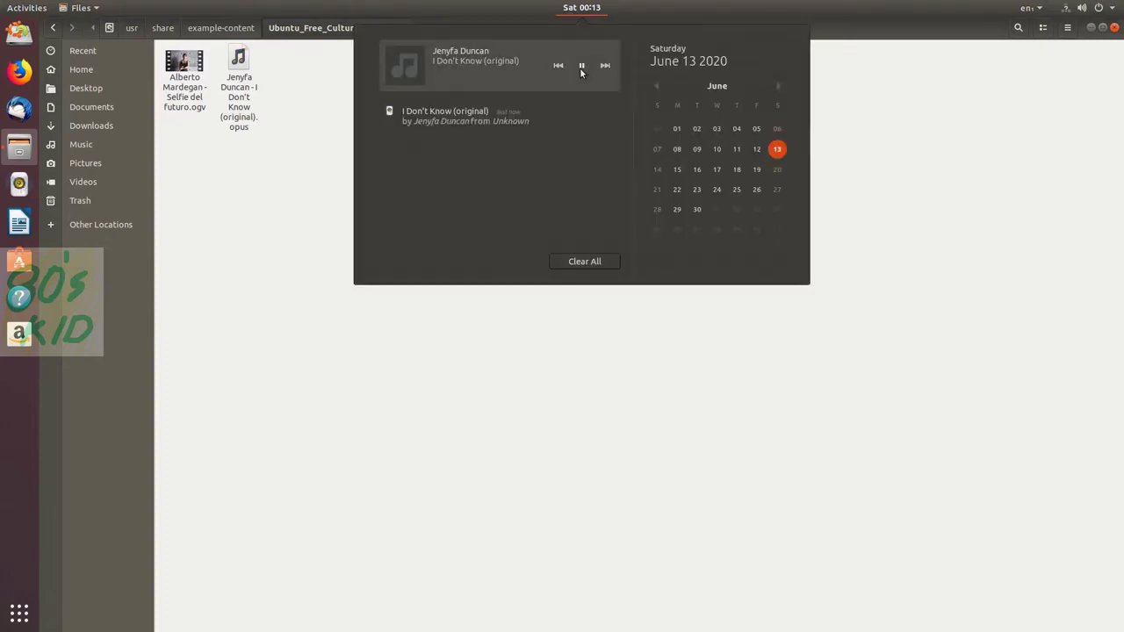
{"action": "left_click", "coordinate": [604, 261]}
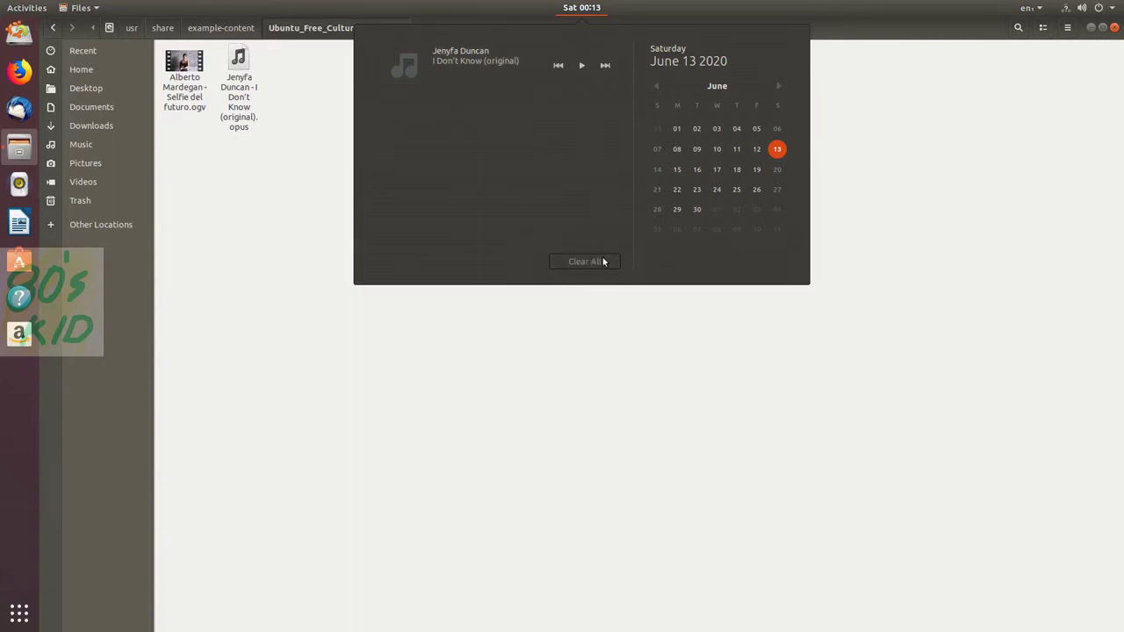
{"action": "left_click", "coordinate": [578, 349]}
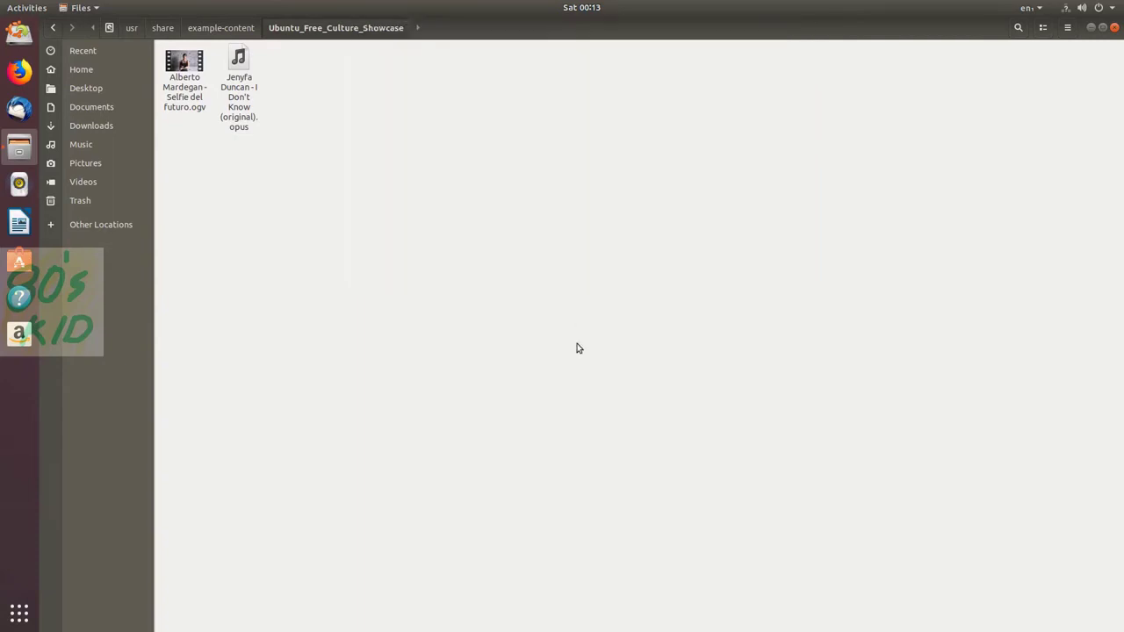
Resume the song from the dock menu, then choose Stop & Quit
{"action": "right_click", "coordinate": [20, 185]}
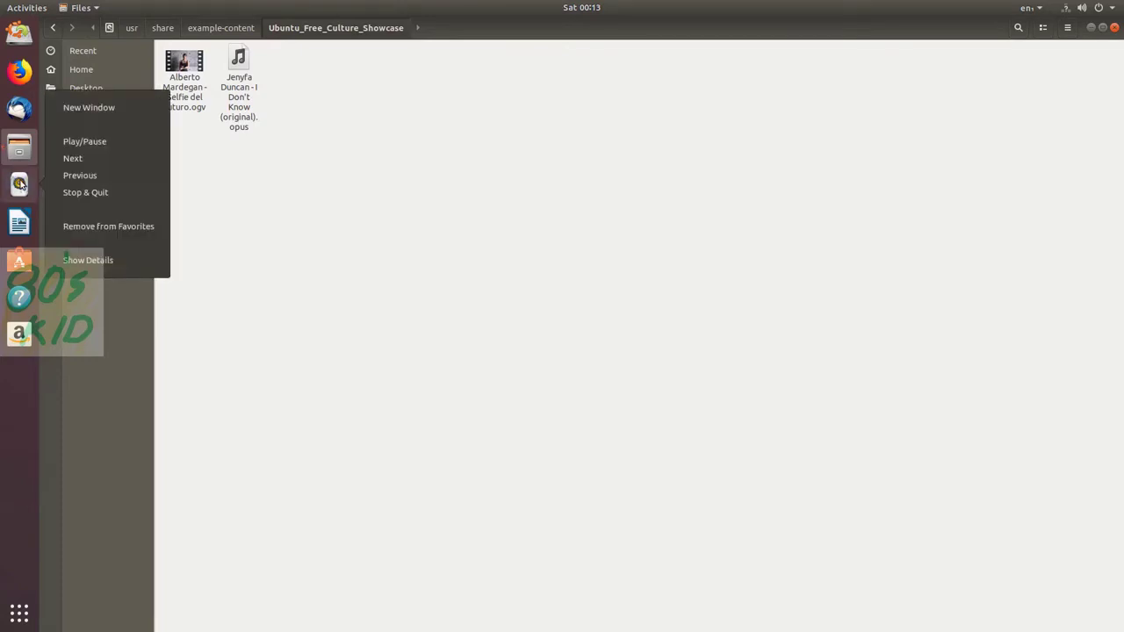
{"action": "left_click", "coordinate": [100, 141]}
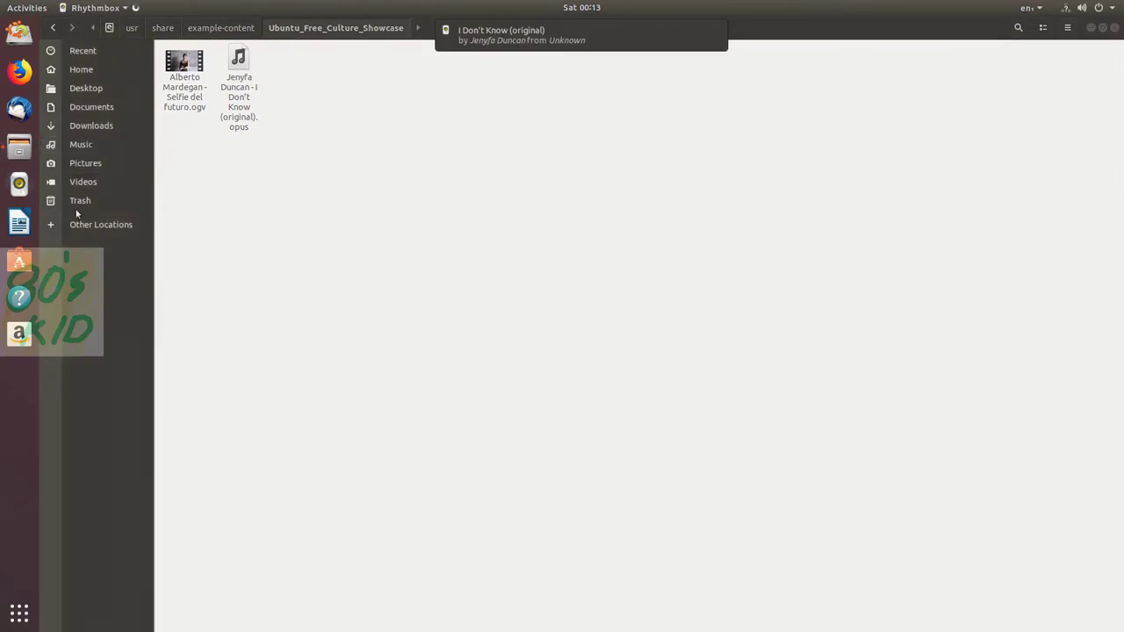
{"action": "right_click", "coordinate": [18, 193]}
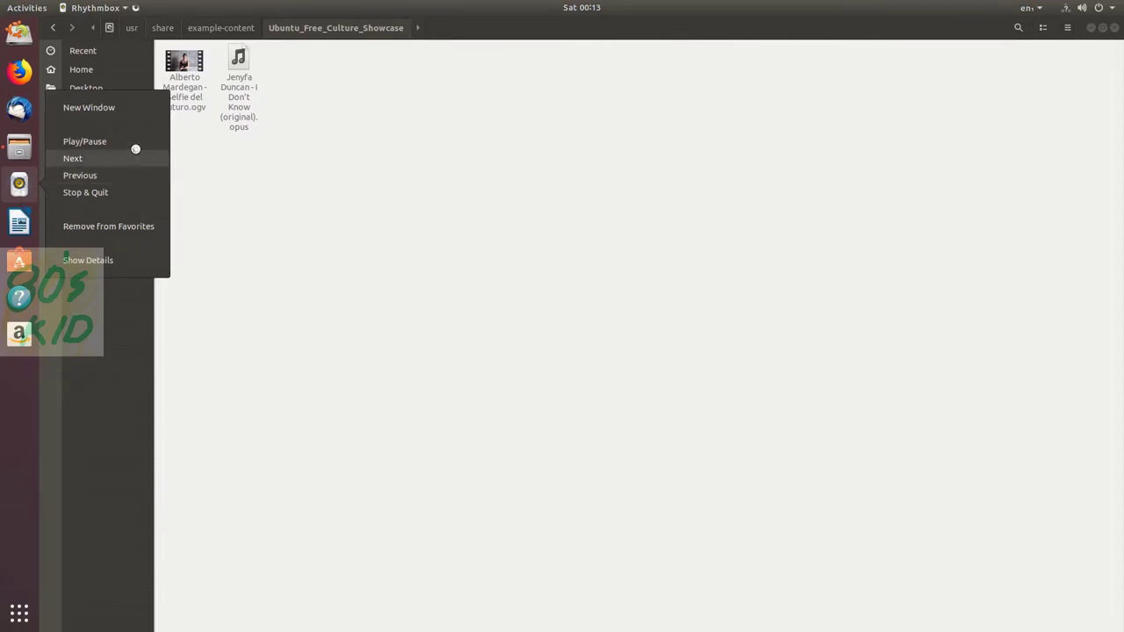
{"action": "left_click", "coordinate": [133, 194]}
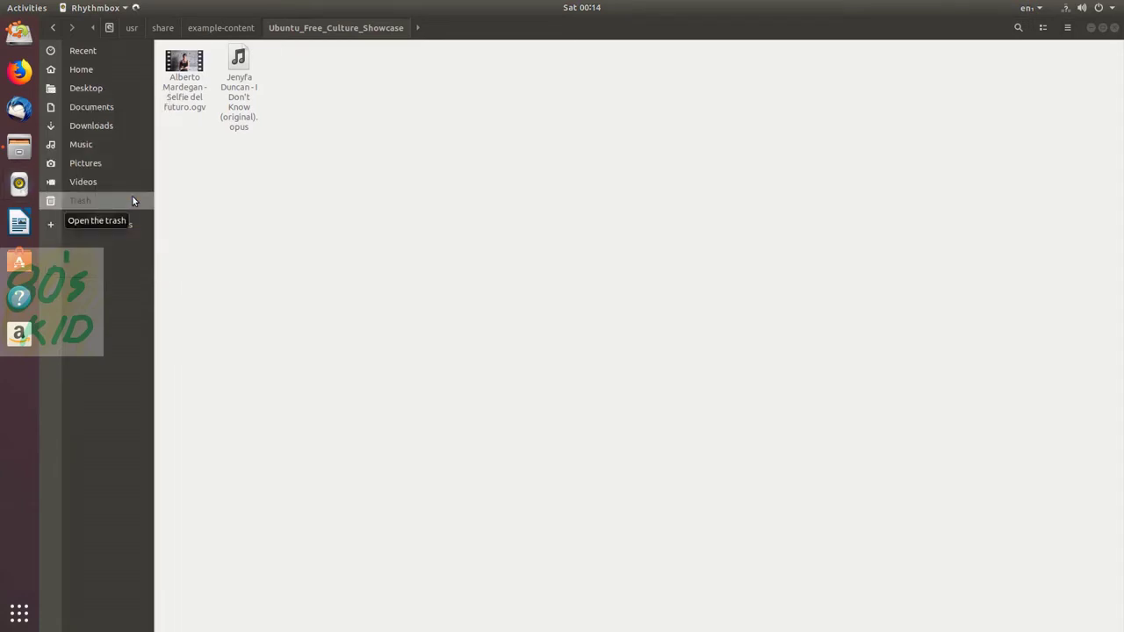
Play Selfie del futuro in Videos, toggle full screen on and off, then close the player
{"action": "double_click", "coordinate": [186, 88]}
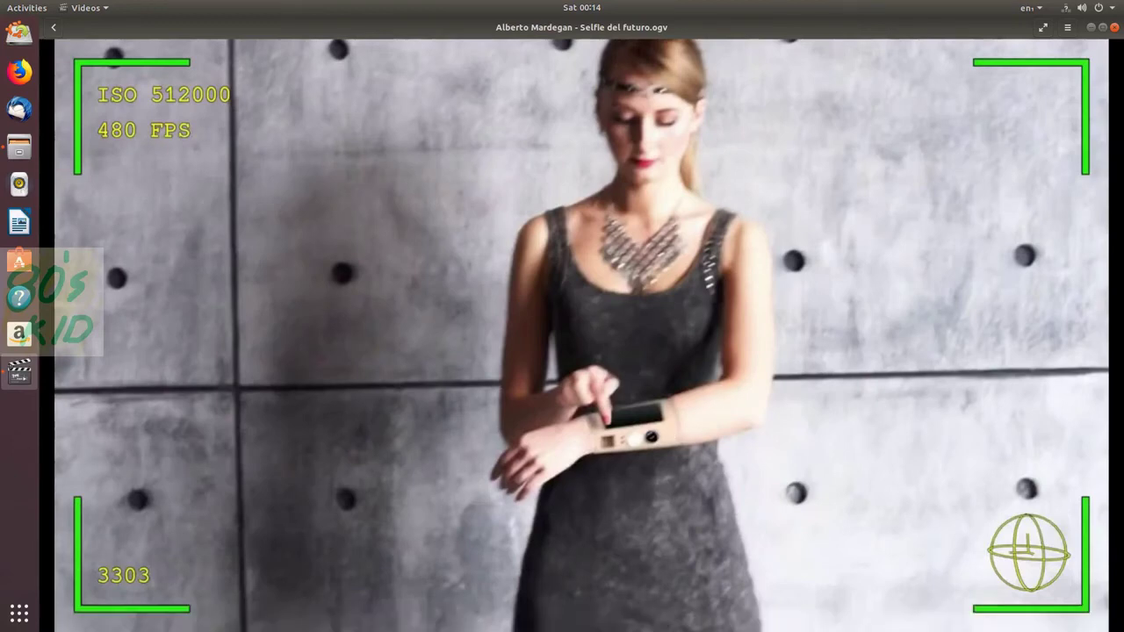
{"action": "mouse_move", "coordinate": [524, 563]}
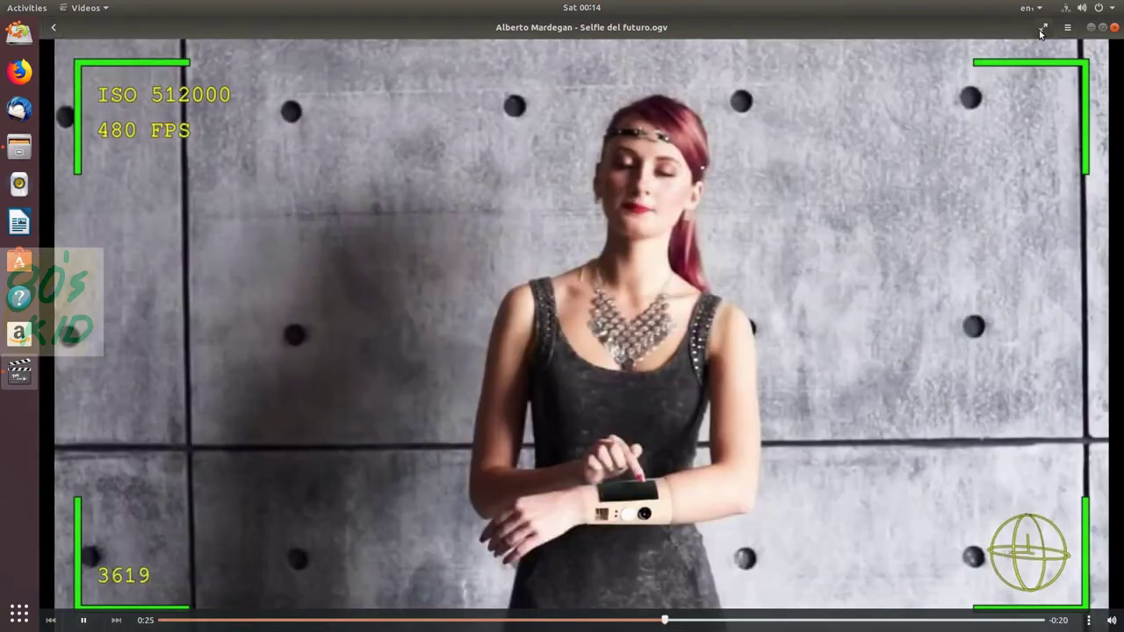
{"action": "left_click", "coordinate": [1042, 28]}
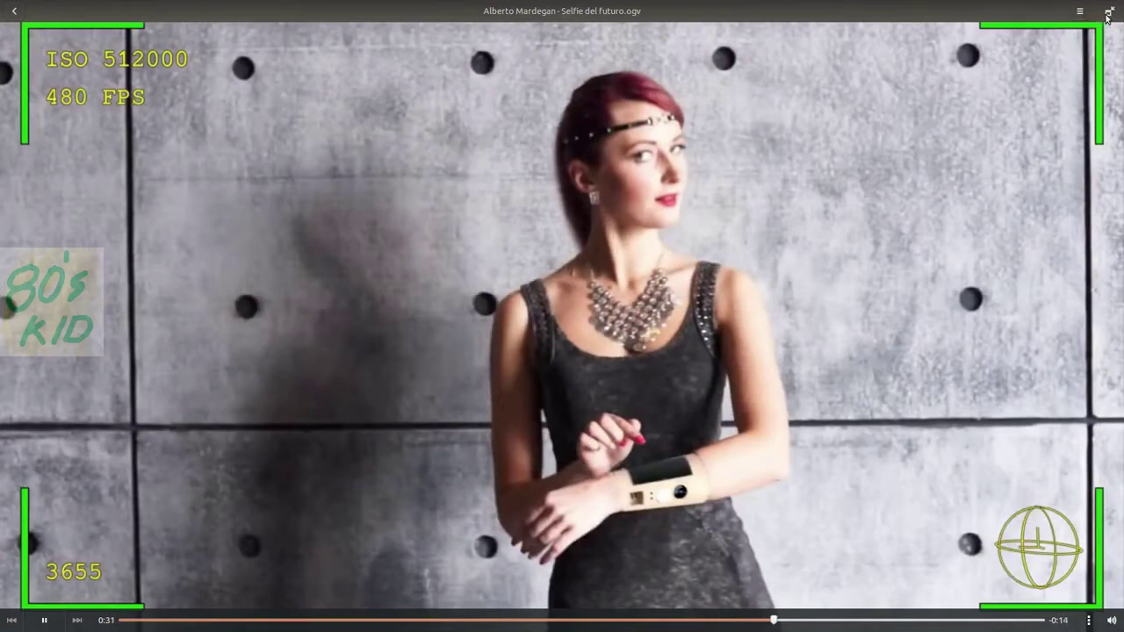
{"action": "left_click", "coordinate": [1108, 16]}
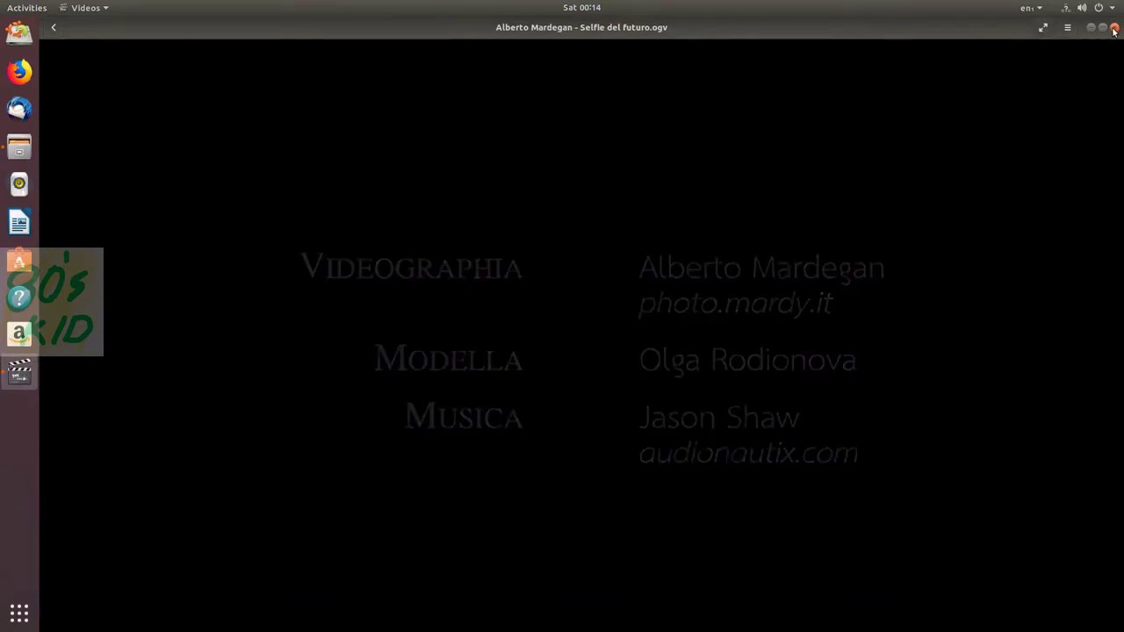
{"action": "left_click", "coordinate": [1113, 29]}
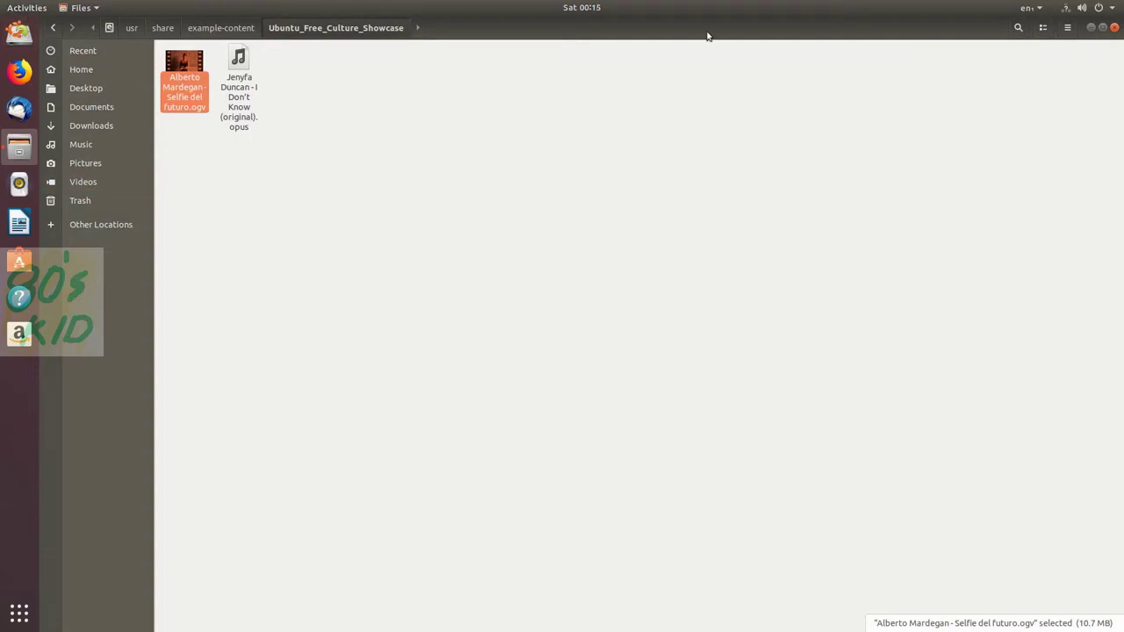
Close Files and launch Settings from the system status menu
{"action": "left_click", "coordinate": [1116, 34]}
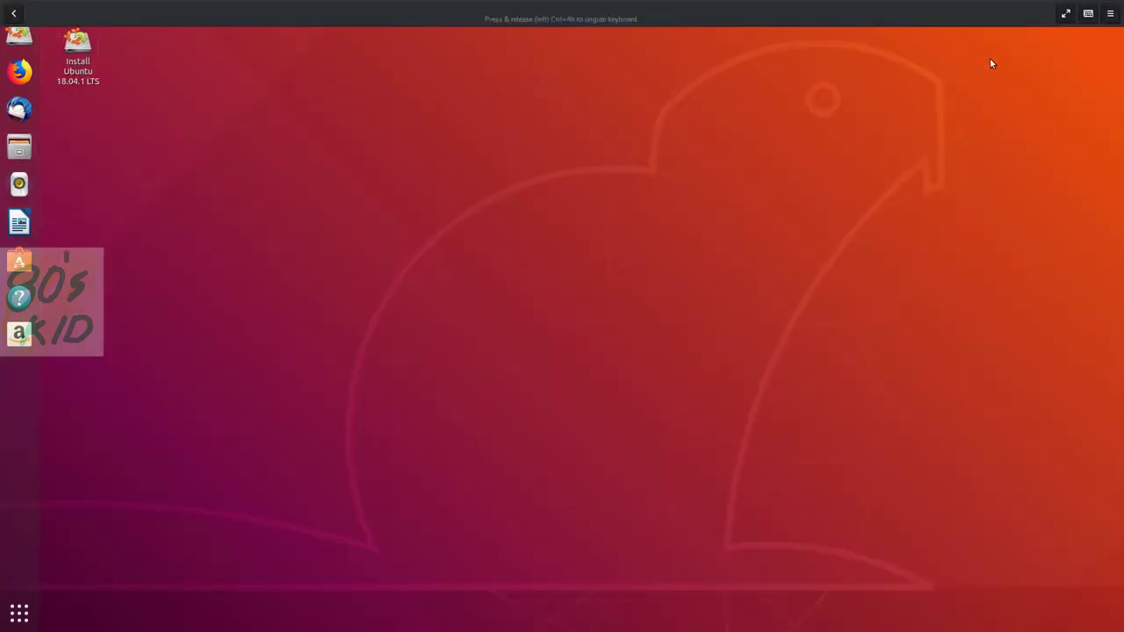
{"action": "left_click", "coordinate": [1111, 11]}
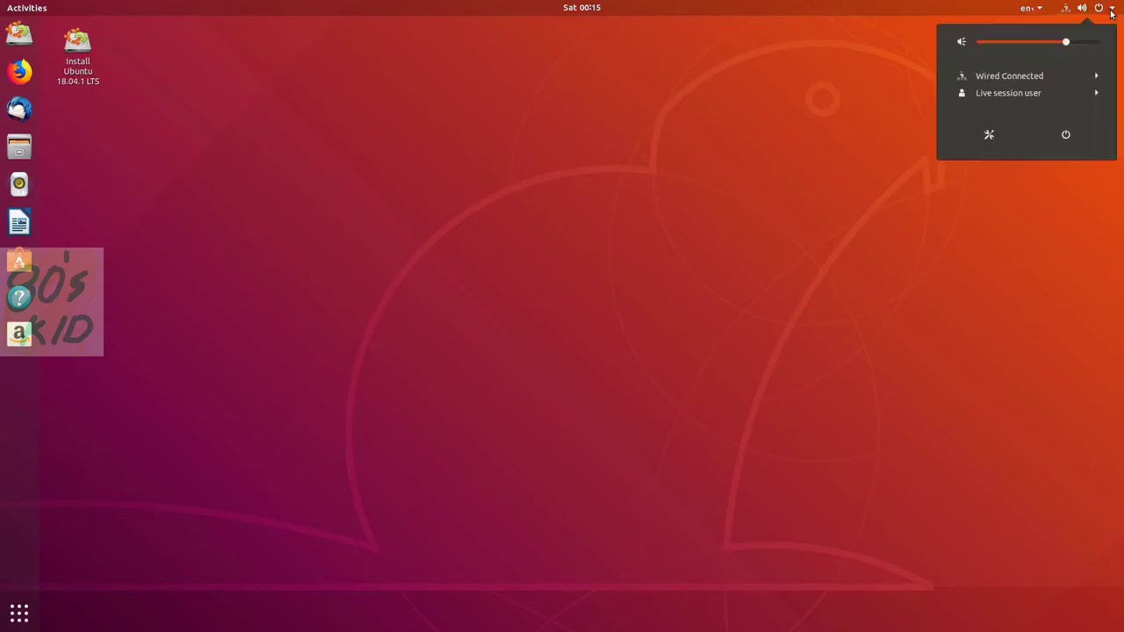
{"action": "left_click", "coordinate": [990, 136]}
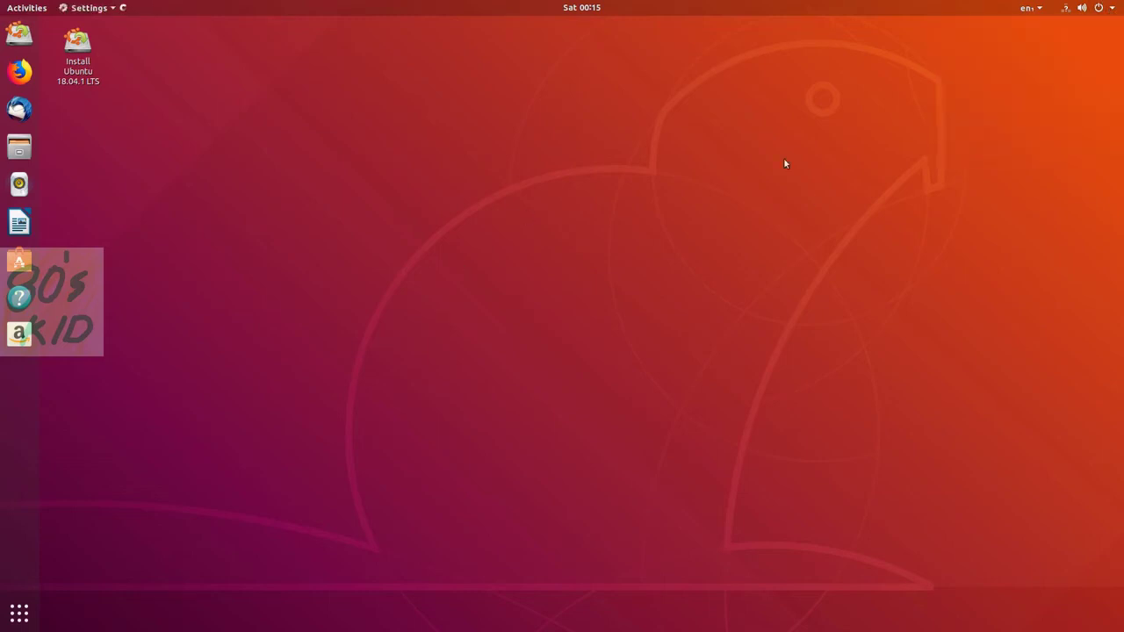
{"action": "left_click", "coordinate": [1112, 10]}
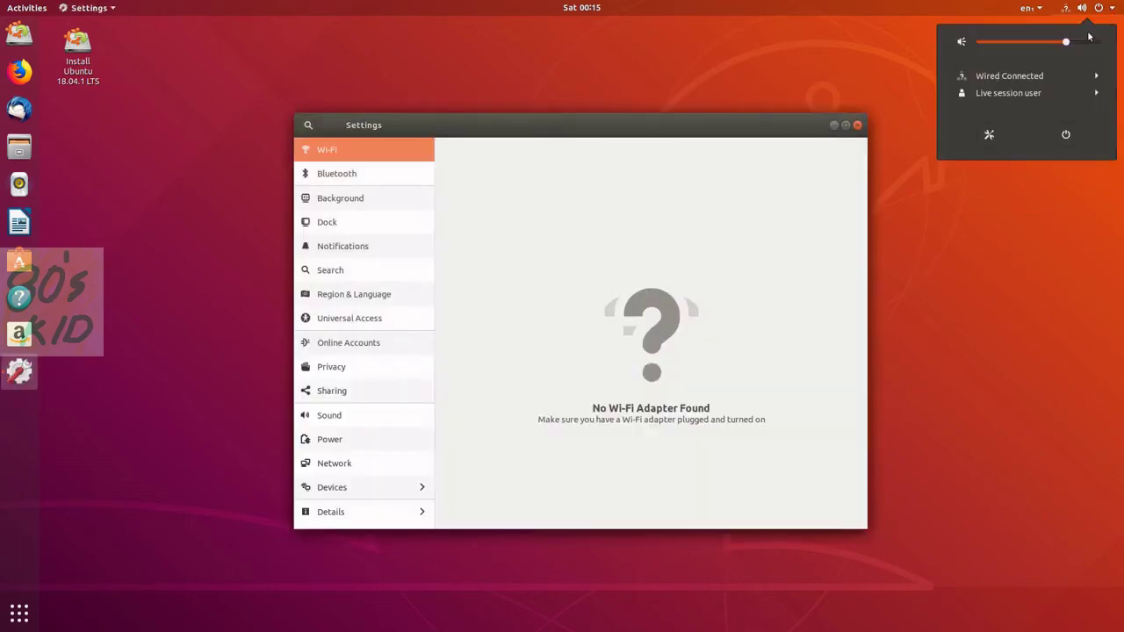
{"action": "left_click", "coordinate": [703, 91]}
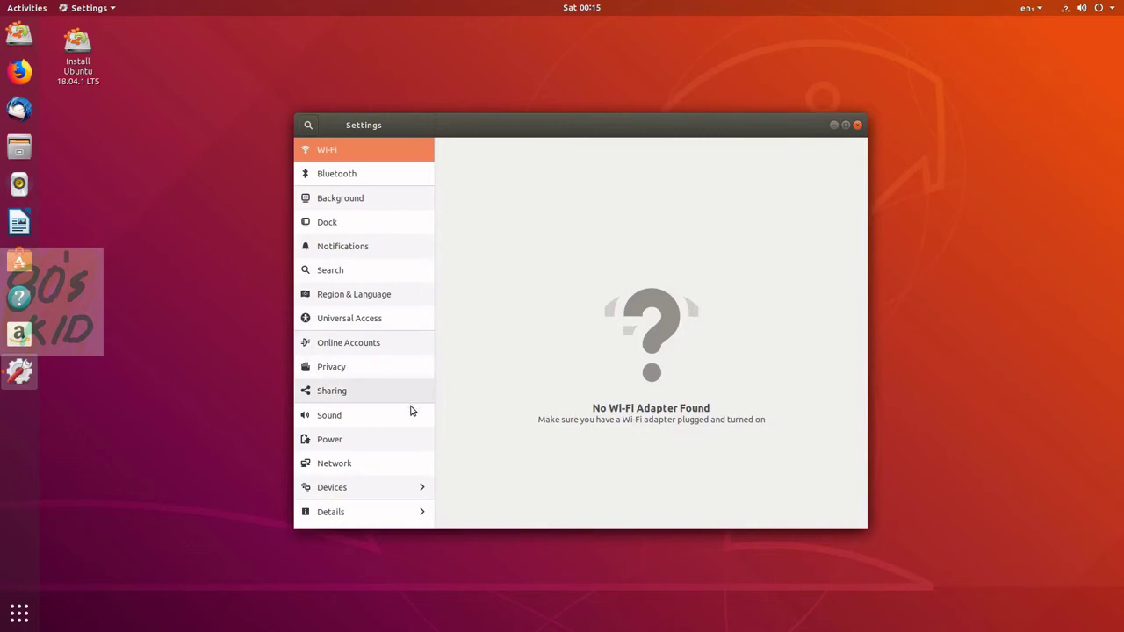
On the Background page, set the purple crocus photo as the desktop wallpaper
{"action": "left_click", "coordinate": [349, 200]}
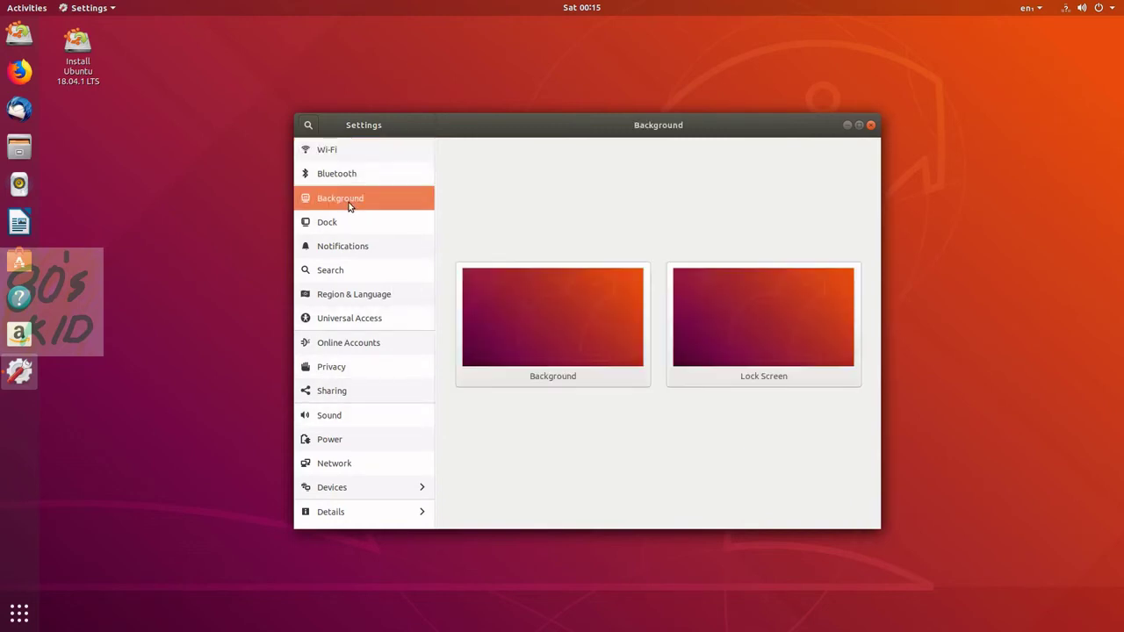
{"action": "left_click", "coordinate": [575, 341]}
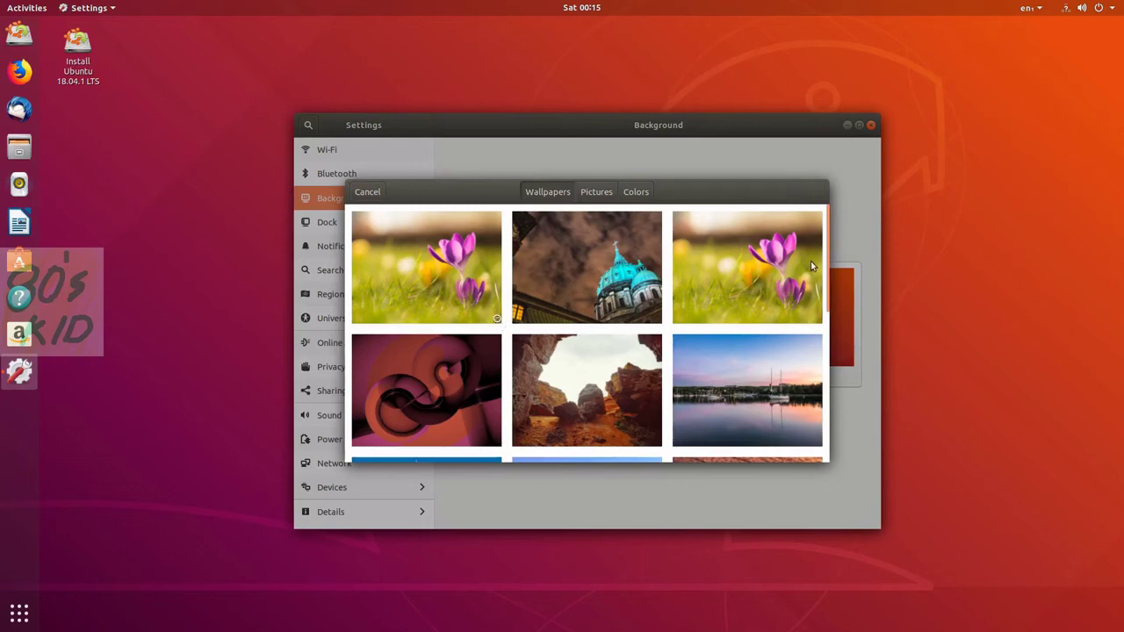
{"action": "left_click_drag", "start_coordinate": [830, 270], "coordinate": [823, 477]}
{"action": "left_click_drag", "start_coordinate": [830, 421], "coordinate": [816, 223]}
{"action": "double_click", "coordinate": [410, 278]}
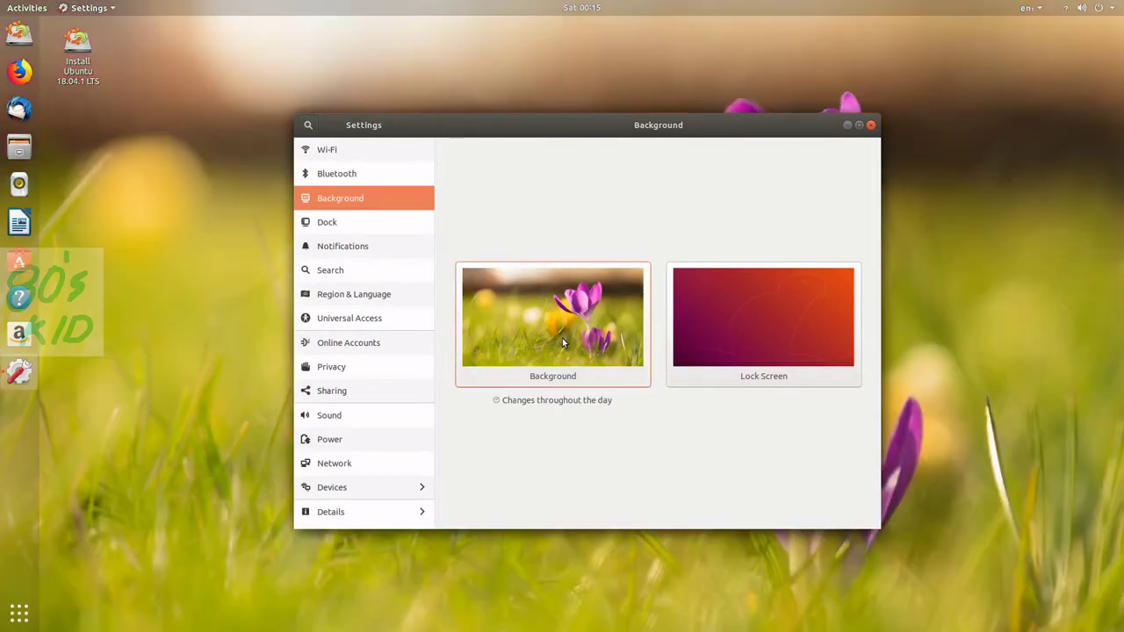
{"action": "left_click_drag", "start_coordinate": [524, 136], "coordinate": [562, 77]}
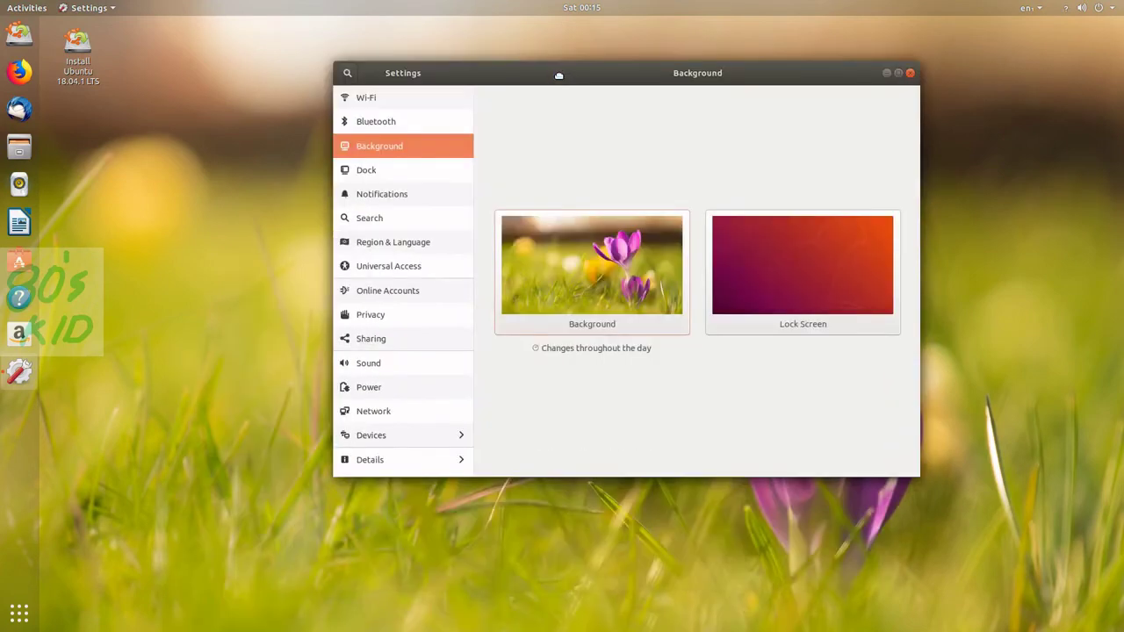
On the Dock page, toggle auto-hide on and back off and adjust icon size to 48
{"action": "left_click", "coordinate": [394, 169]}
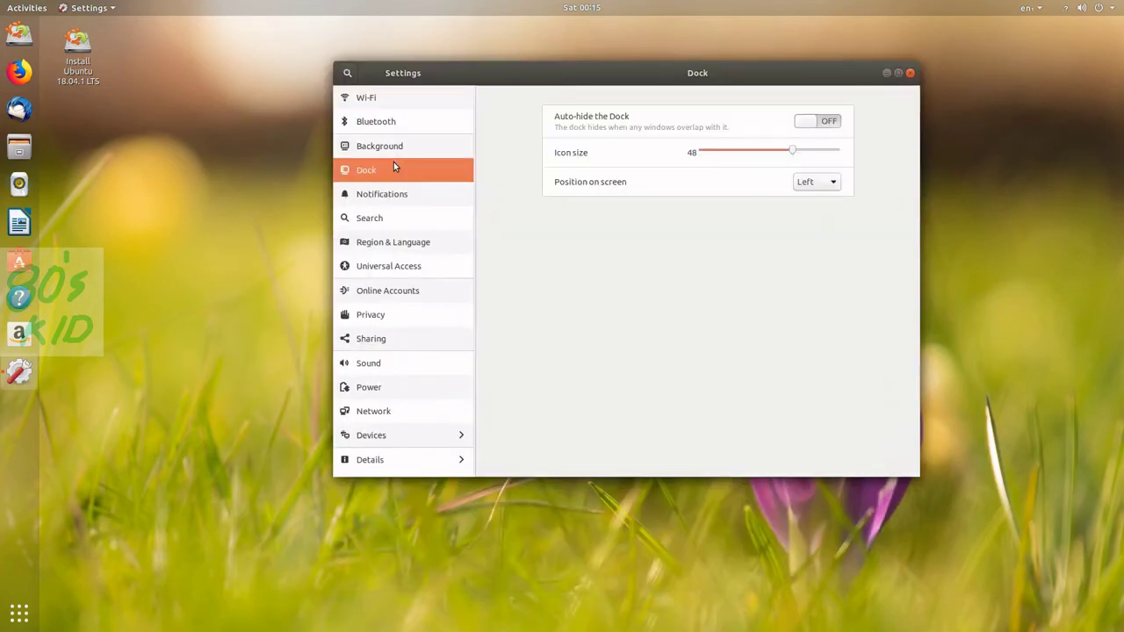
{"action": "left_click", "coordinate": [812, 122]}
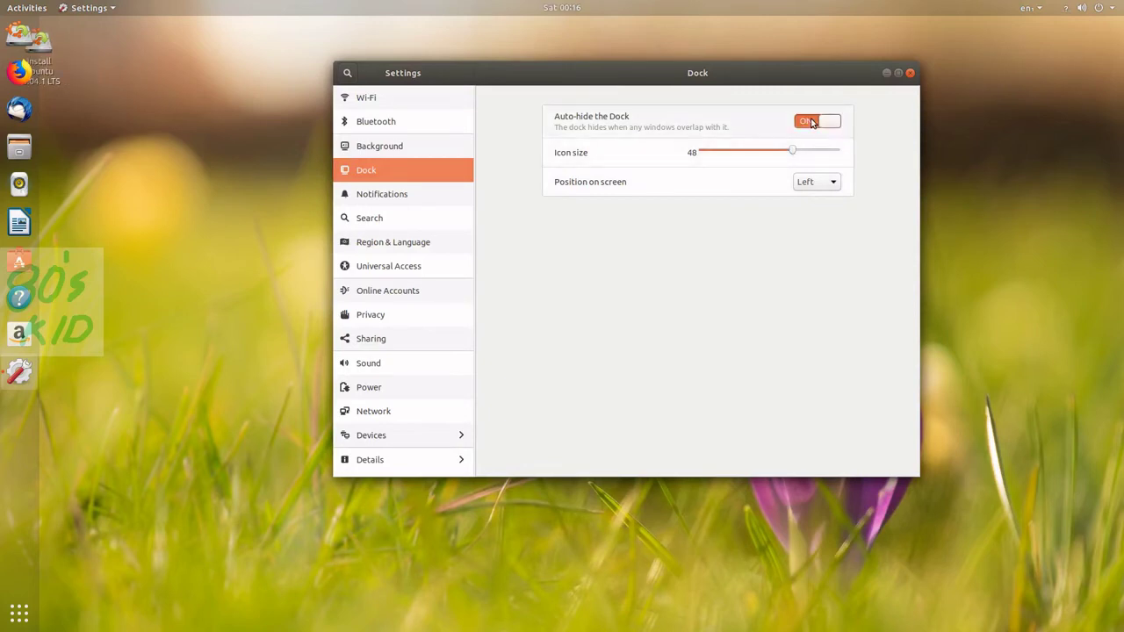
{"action": "left_click", "coordinate": [812, 123]}
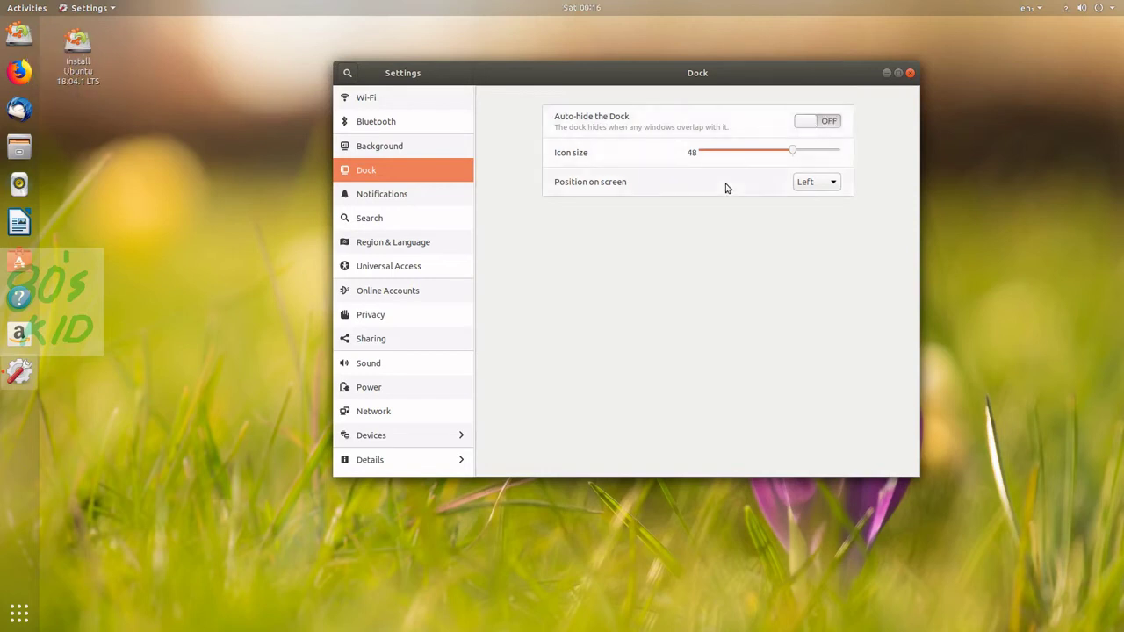
{"action": "mouse_move", "coordinate": [788, 155]}
{"action": "left_mouse_down"}
{"action": "mouse_move", "coordinate": [868, 150]}
{"action": "mouse_move", "coordinate": [798, 155]}
{"action": "left_mouse_up"}
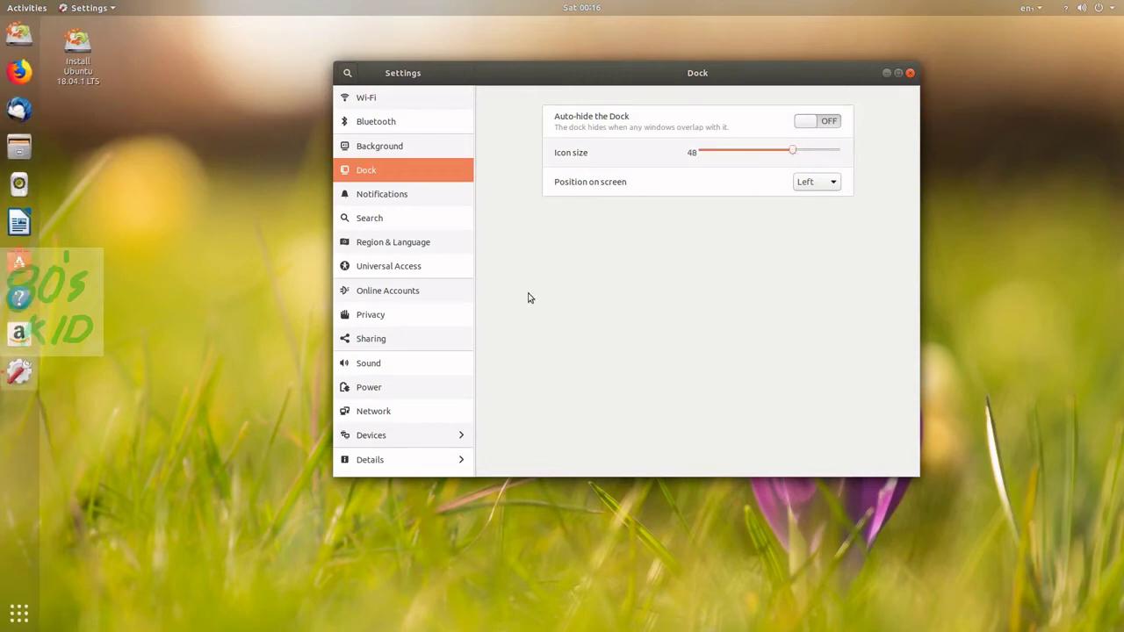
Try the dock at Bottom and Right positions, then return it to Left
{"action": "left_click", "coordinate": [815, 187]}
{"action": "left_click", "coordinate": [815, 194]}
{"action": "left_click", "coordinate": [815, 188]}
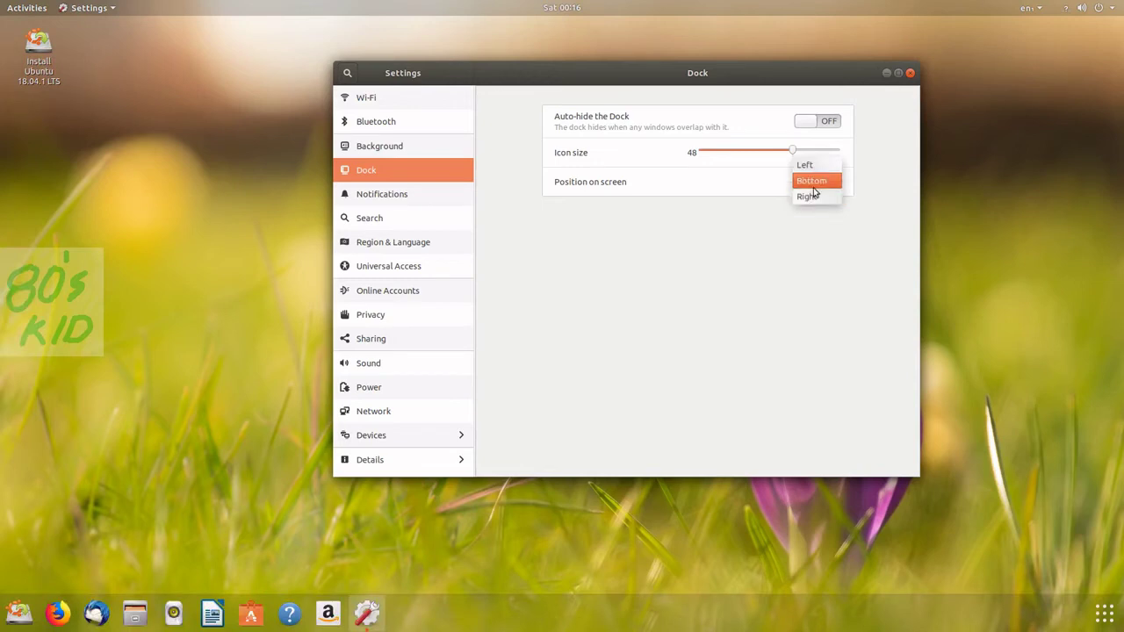
{"action": "left_click", "coordinate": [812, 209]}
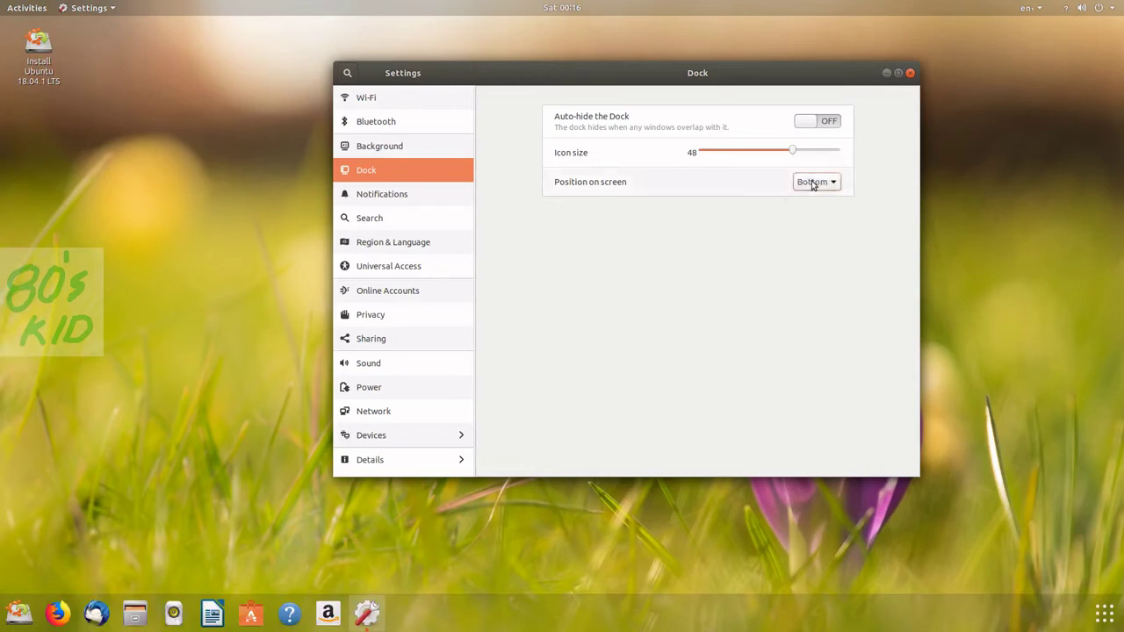
{"action": "left_click", "coordinate": [813, 184]}
{"action": "left_click", "coordinate": [812, 199]}
{"action": "left_click", "coordinate": [810, 184]}
{"action": "key", "text": "Escape"}
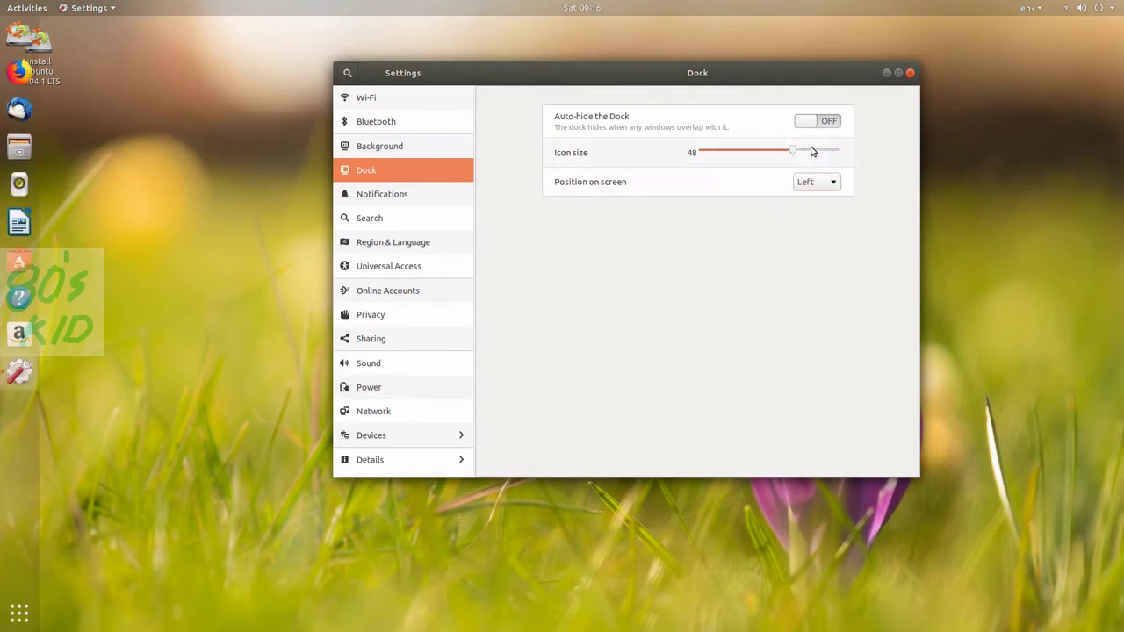
Look over the Notifications panel, the calendar popup, and Region & Language settings
{"action": "left_click", "coordinate": [452, 188]}
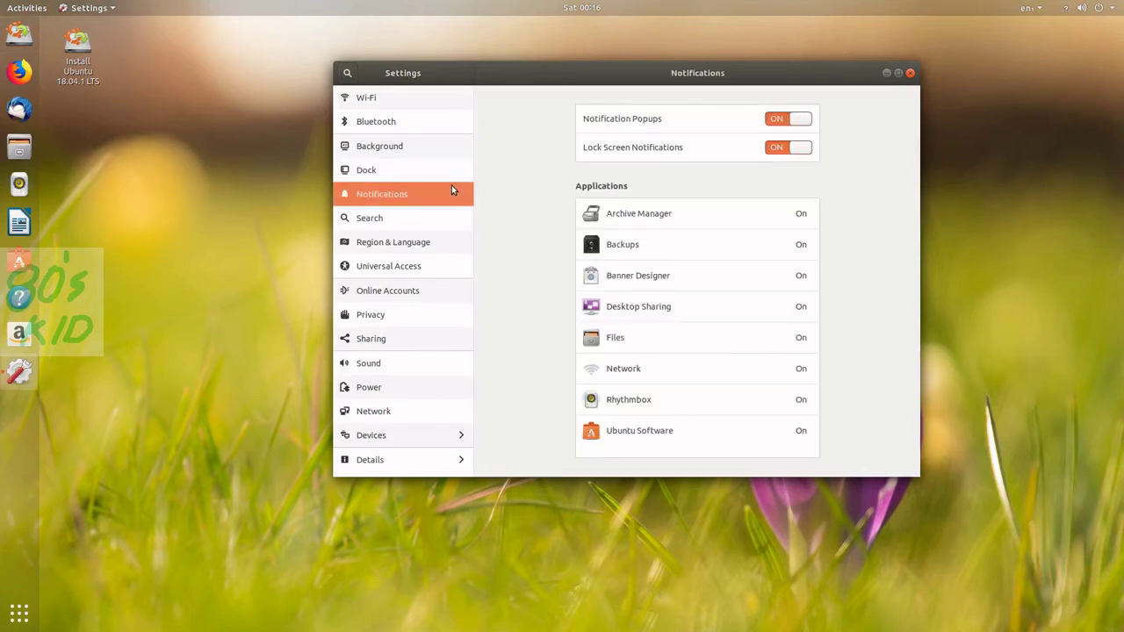
{"action": "left_click", "coordinate": [586, 7]}
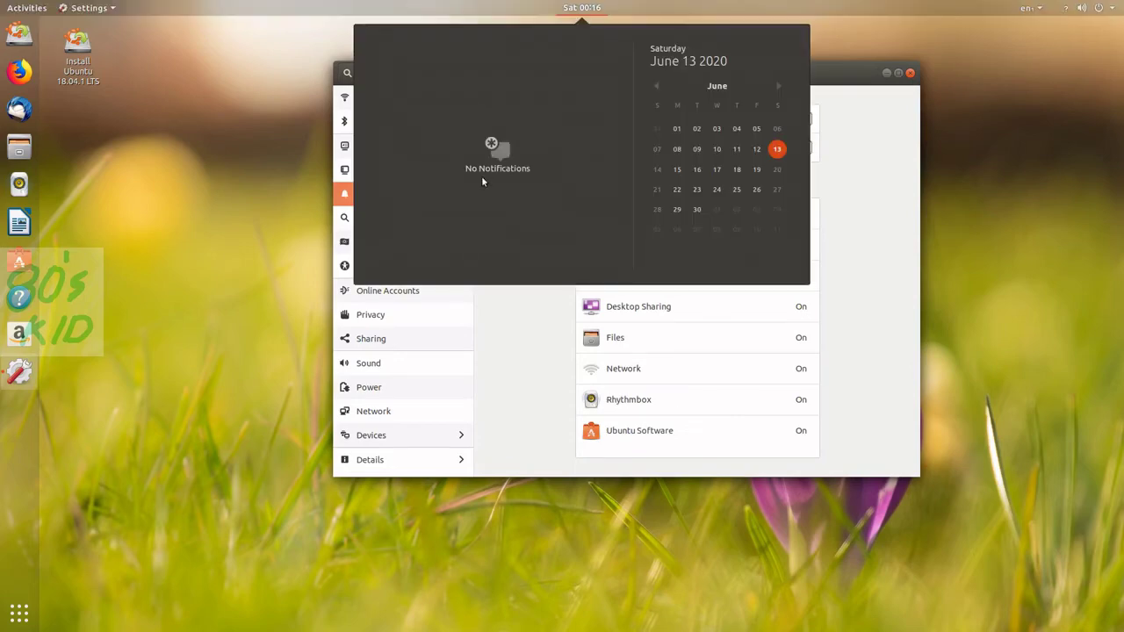
{"action": "left_click", "coordinate": [581, 8]}
{"action": "left_click", "coordinate": [415, 241]}
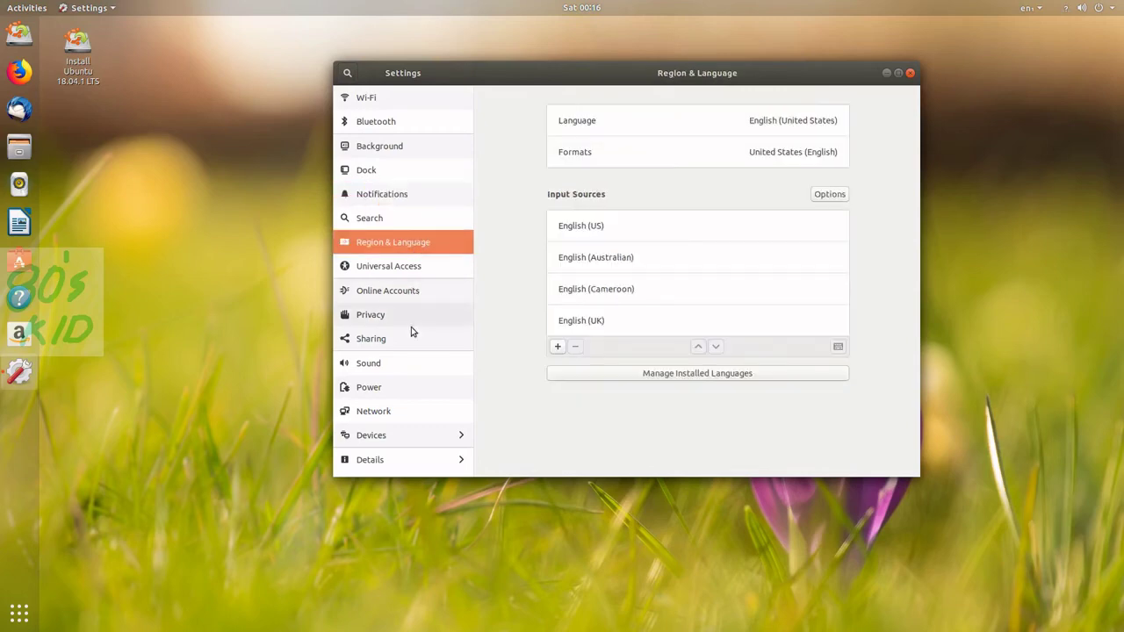
In Sound settings, view the Input, Sound Effects and Applications tabs
{"action": "left_click", "coordinate": [408, 362]}
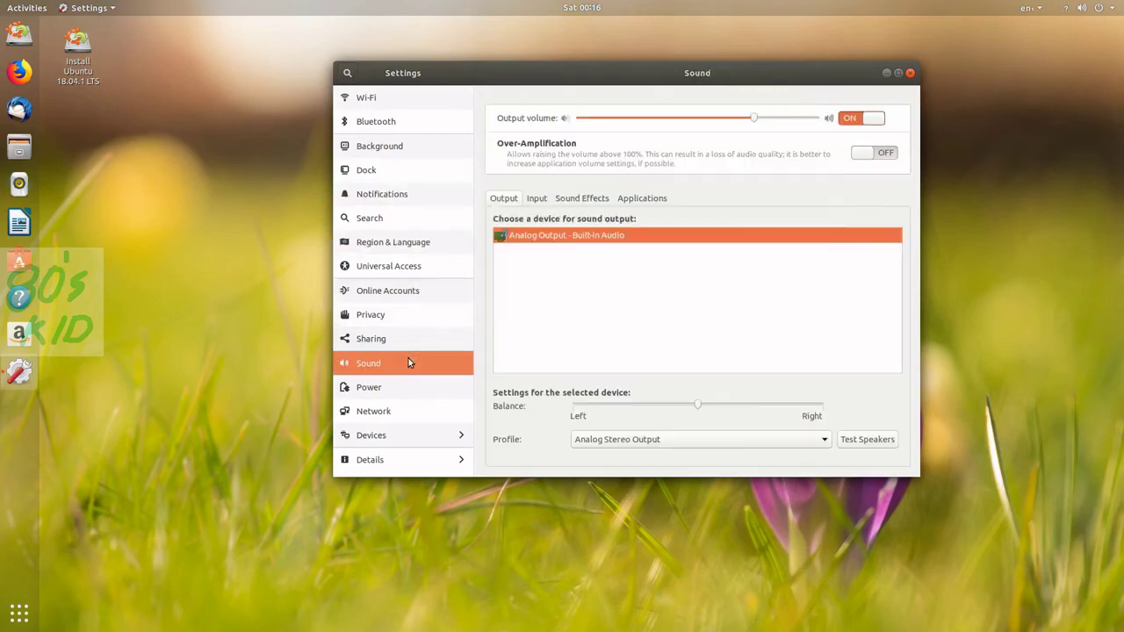
{"action": "left_click", "coordinate": [536, 199]}
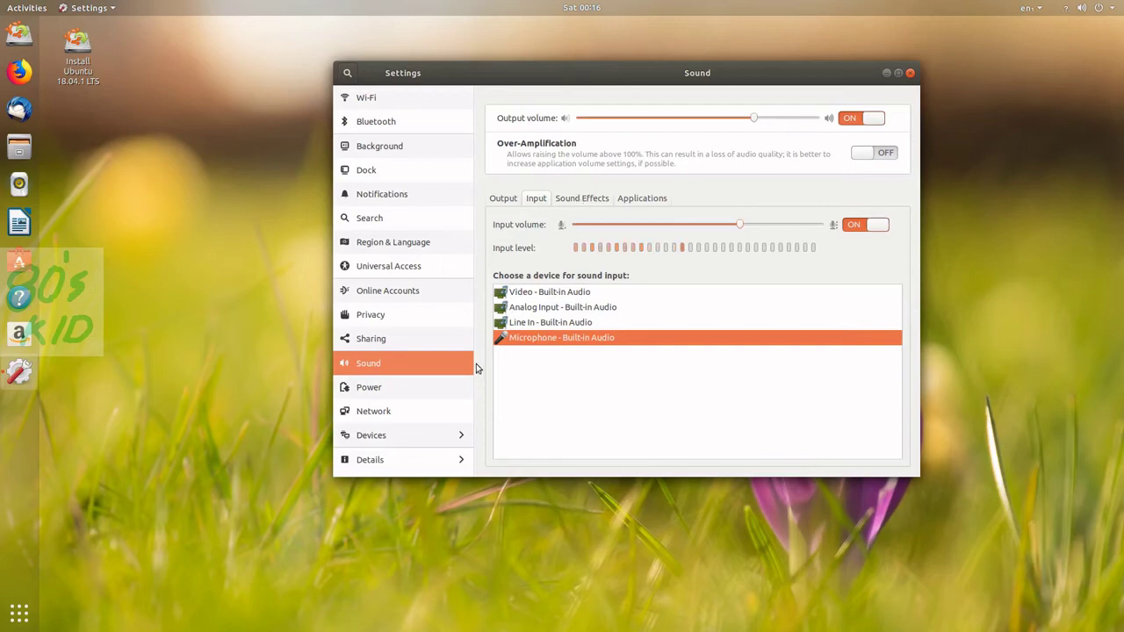
{"action": "left_click", "coordinate": [569, 195]}
{"action": "left_click", "coordinate": [647, 197]}
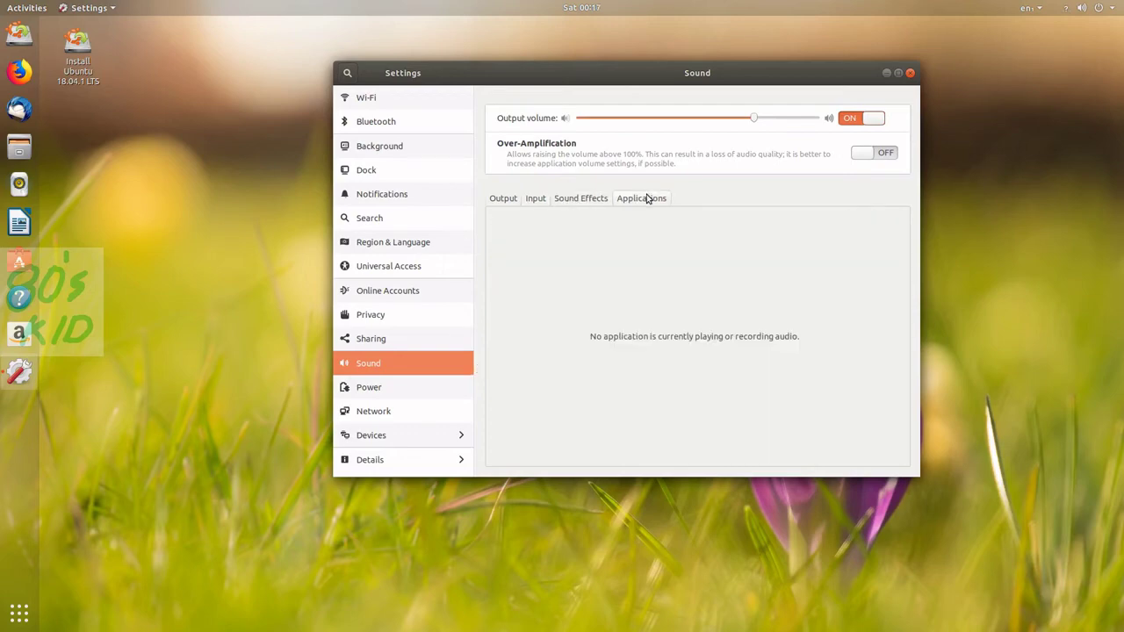
{"action": "left_click", "coordinate": [536, 200]}
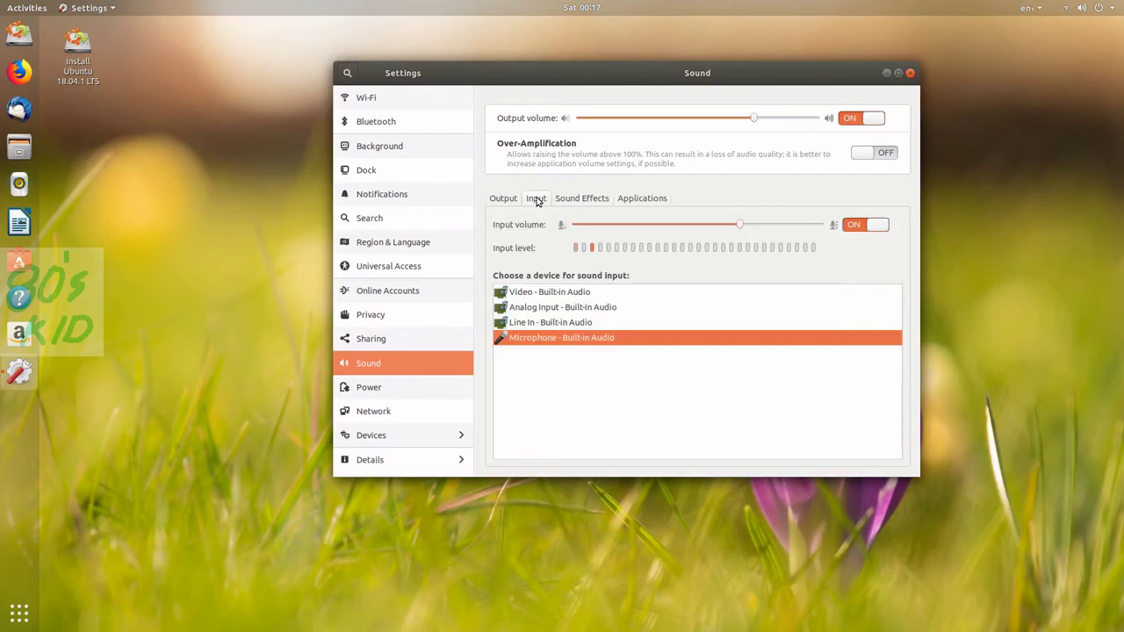
Browse Power and Network, ending on Details showing Ubuntu 18.04.1 LTS
{"action": "left_click", "coordinate": [377, 397]}
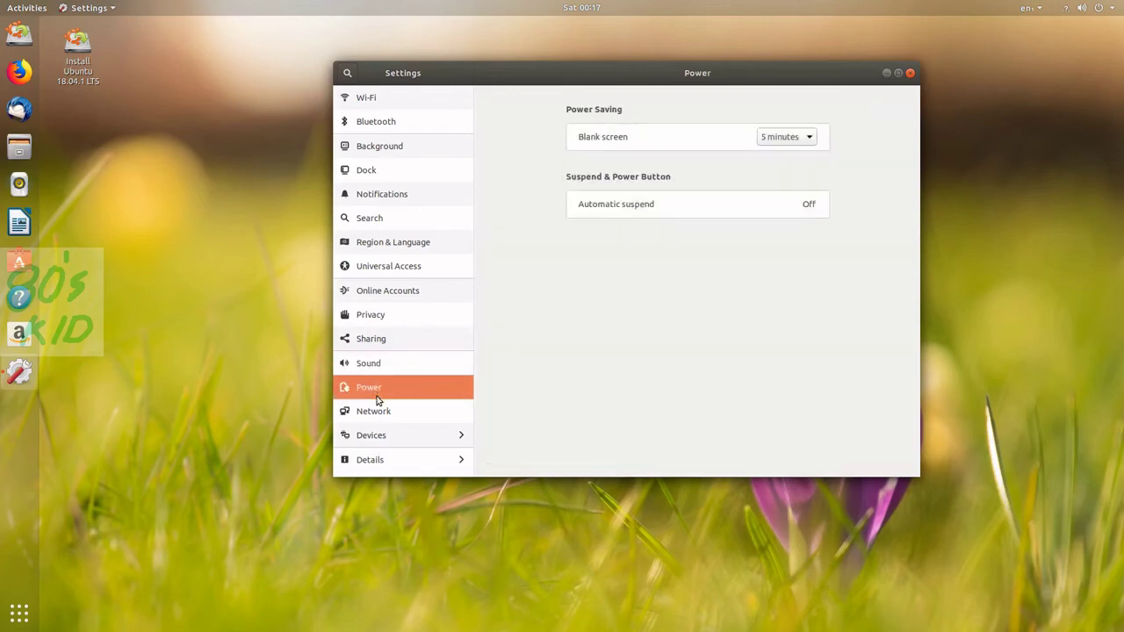
{"action": "left_click", "coordinate": [375, 414]}
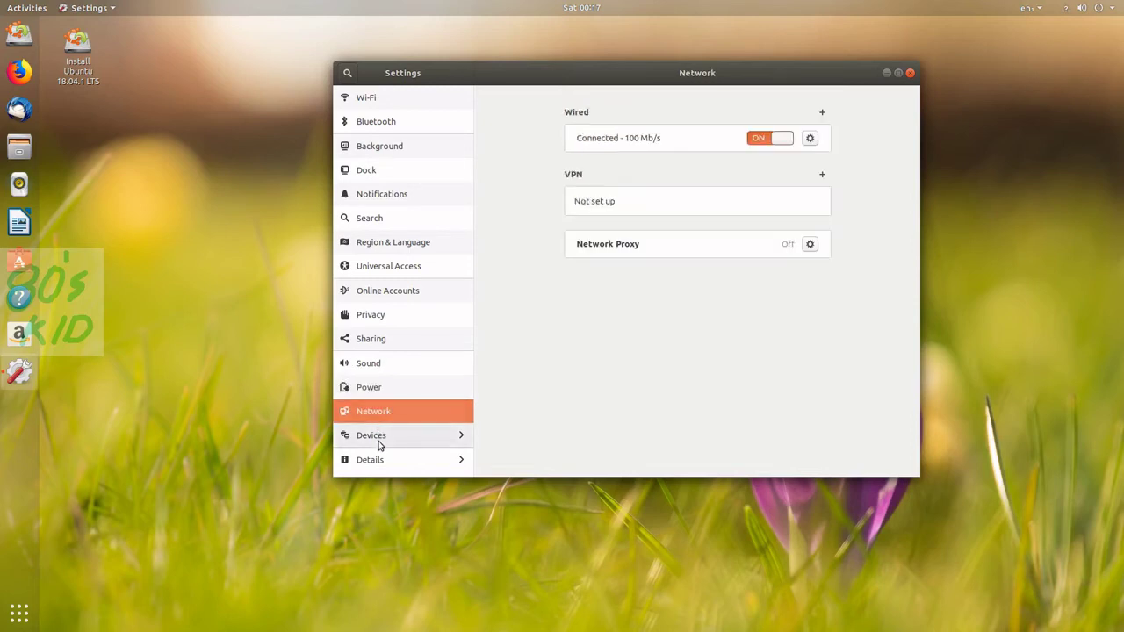
{"action": "left_click", "coordinate": [381, 459]}
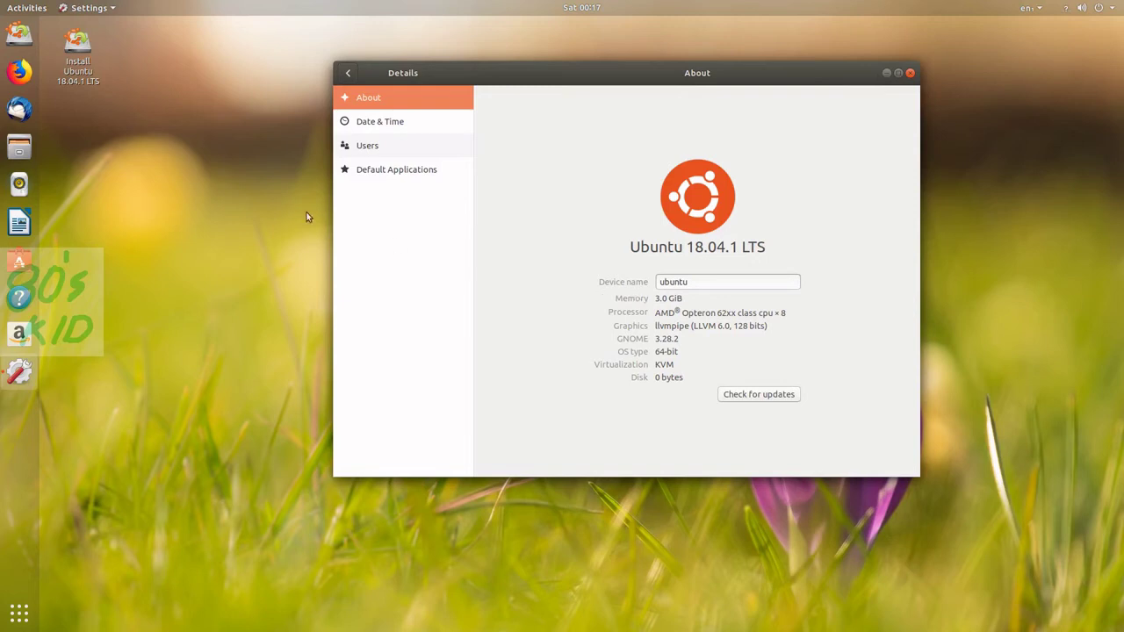
View Date & Time, then Default Applications listing Firefox and Thunderbird; close the Image Viewer window
{"action": "left_click", "coordinate": [371, 124]}
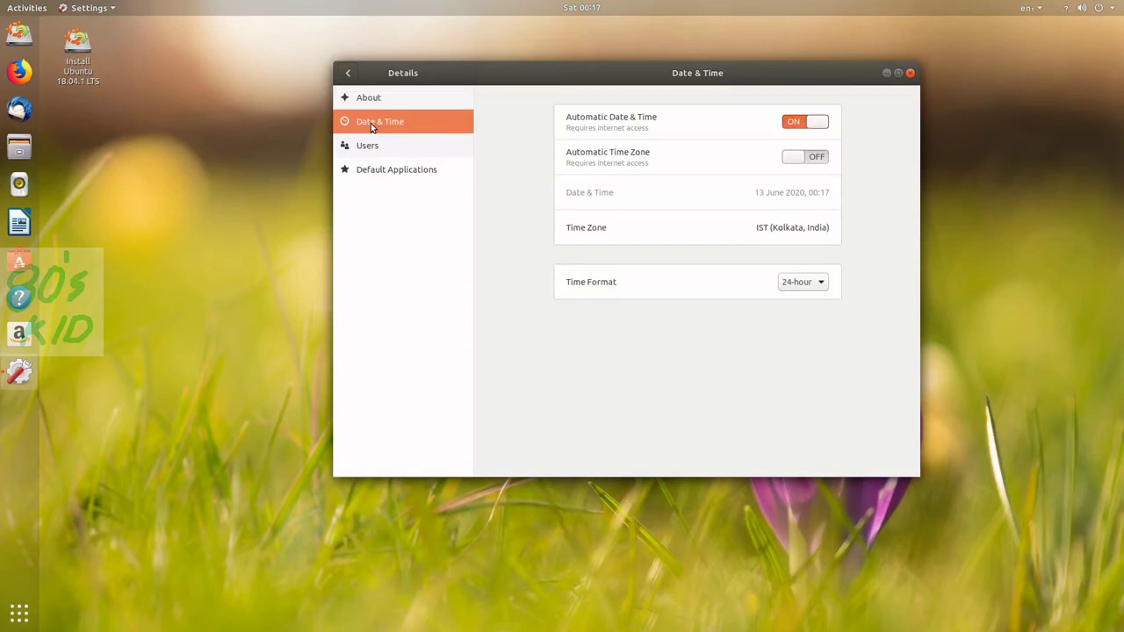
{"action": "left_click", "coordinate": [372, 169]}
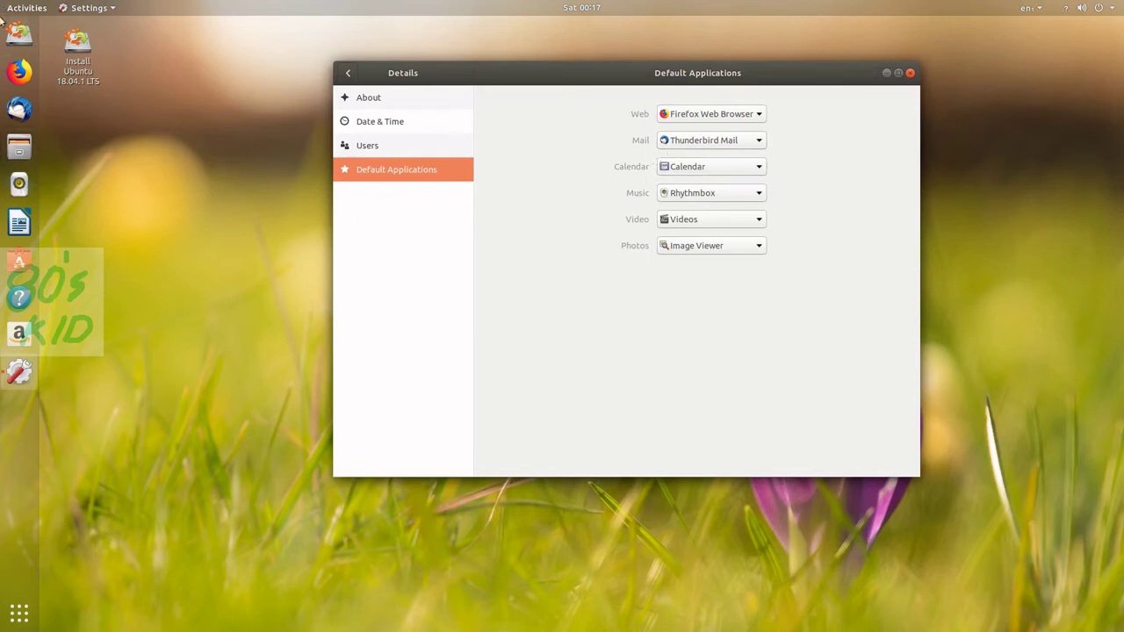
{"action": "left_click", "coordinate": [18, 613]}
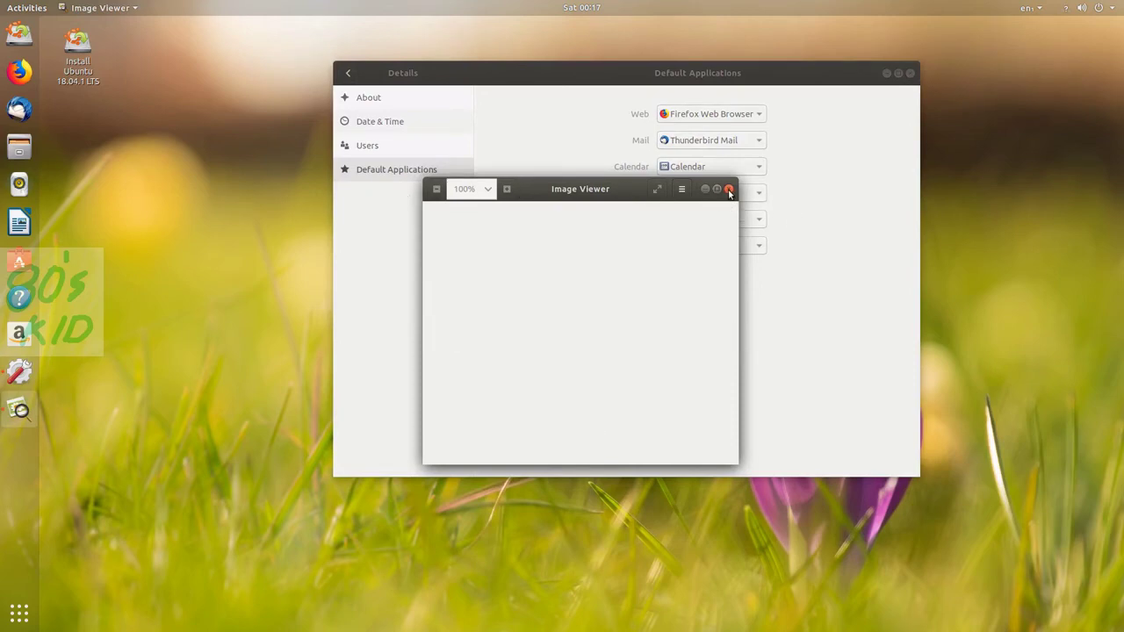
{"action": "left_click", "coordinate": [728, 190]}
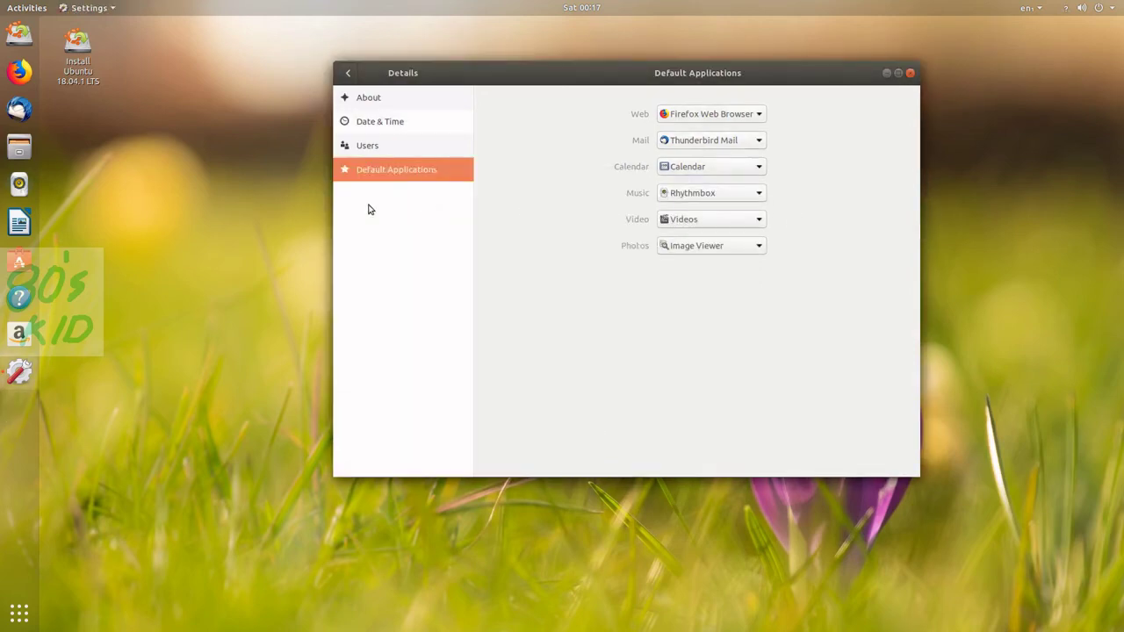
Launch Calendar and start a new event on June 10
{"action": "left_click", "coordinate": [27, 620]}
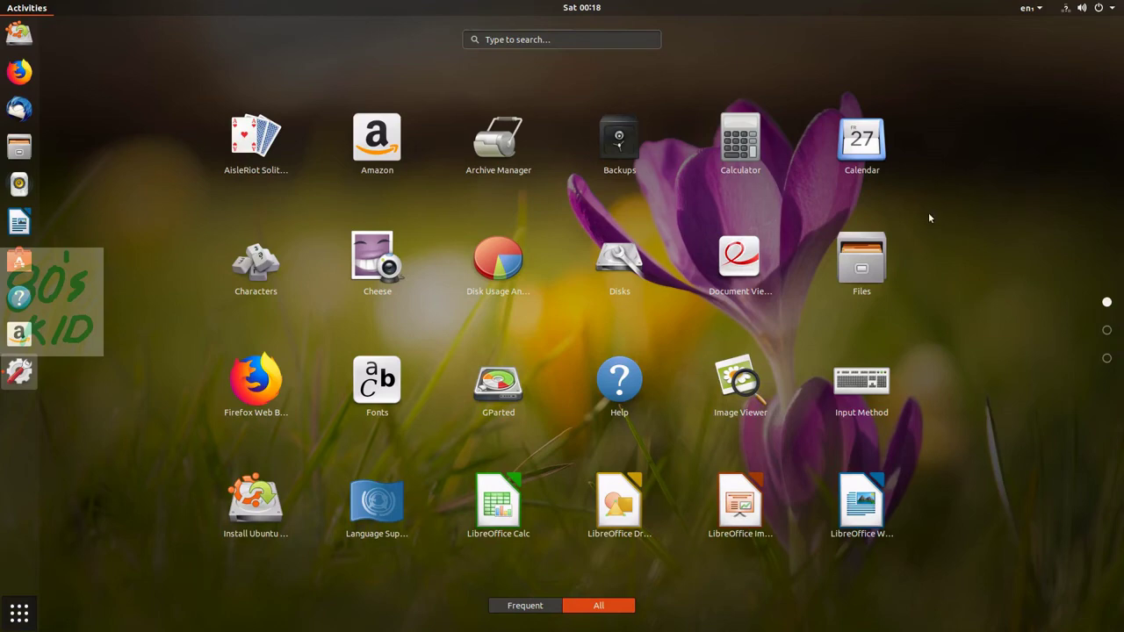
{"action": "left_click", "coordinate": [861, 145]}
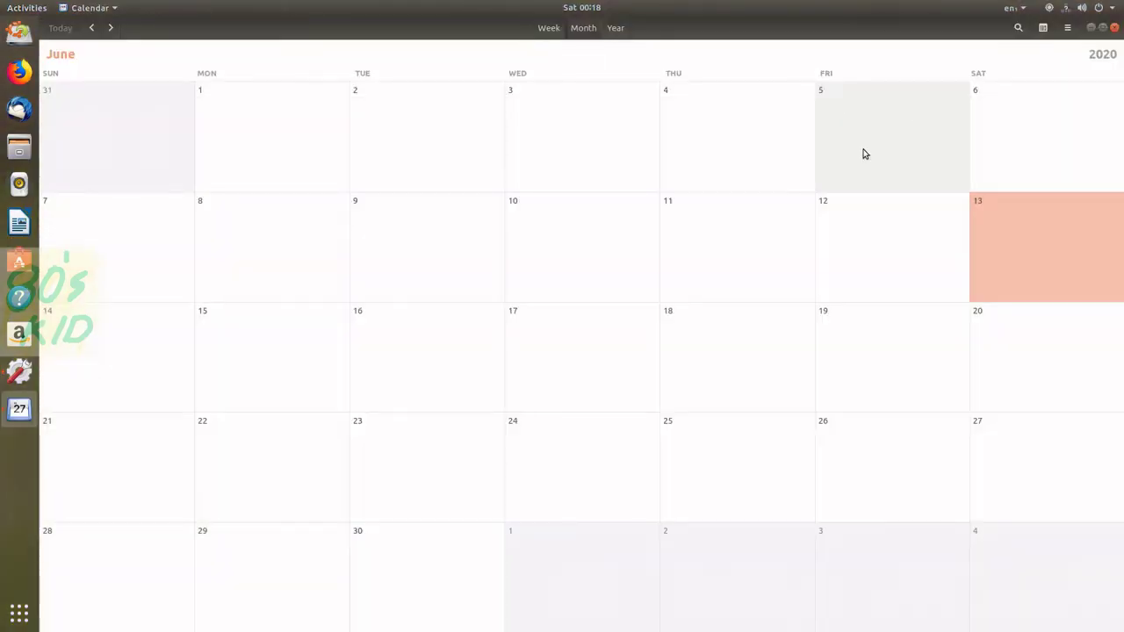
{"action": "left_click", "coordinate": [562, 230]}
Open the June 10 event's full details, cancel it unsaved, and close Calendar
{"action": "left_click", "coordinate": [562, 231]}
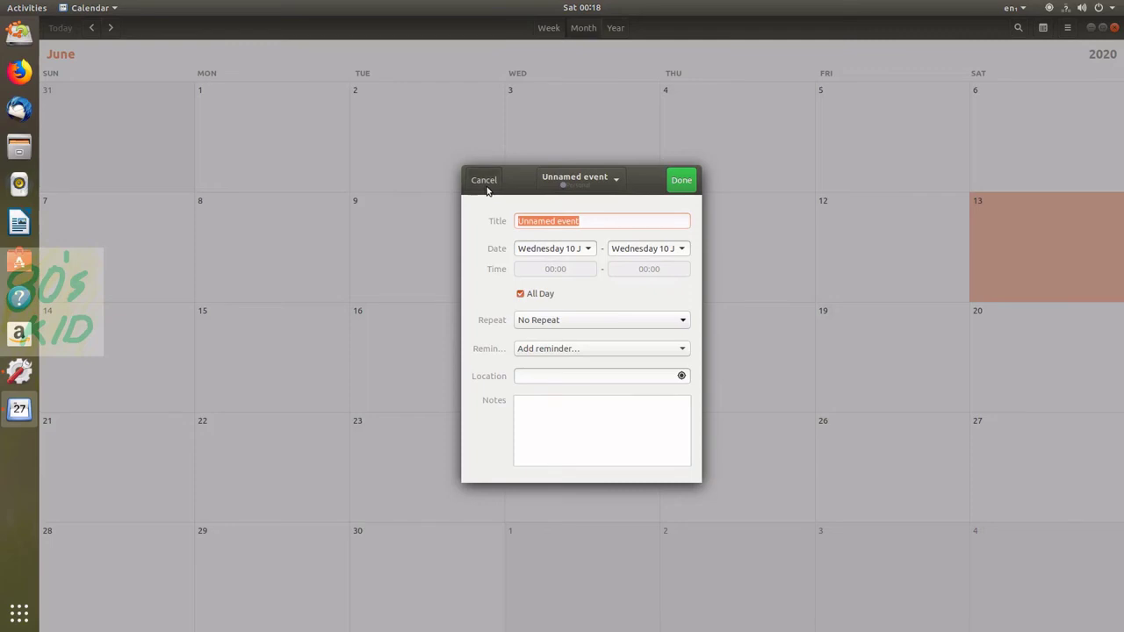
{"action": "left_click", "coordinate": [485, 180]}
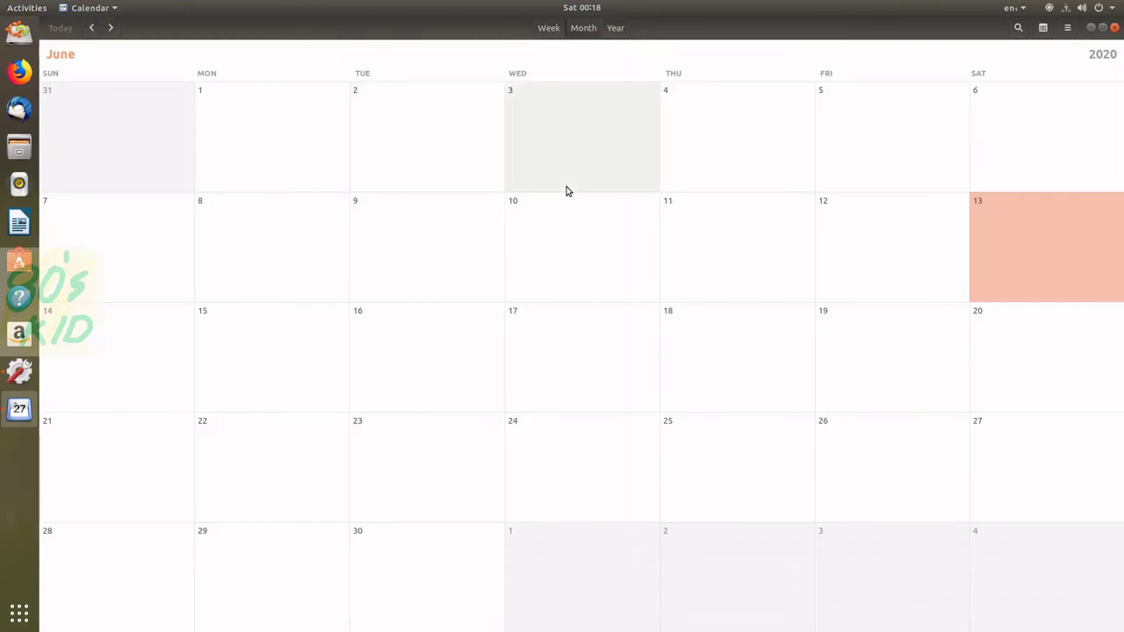
{"action": "left_click", "coordinate": [1115, 28]}
Expand and collapse Location in the system status menu, then close Settings
{"action": "mouse_move", "coordinate": [1041, 5]}
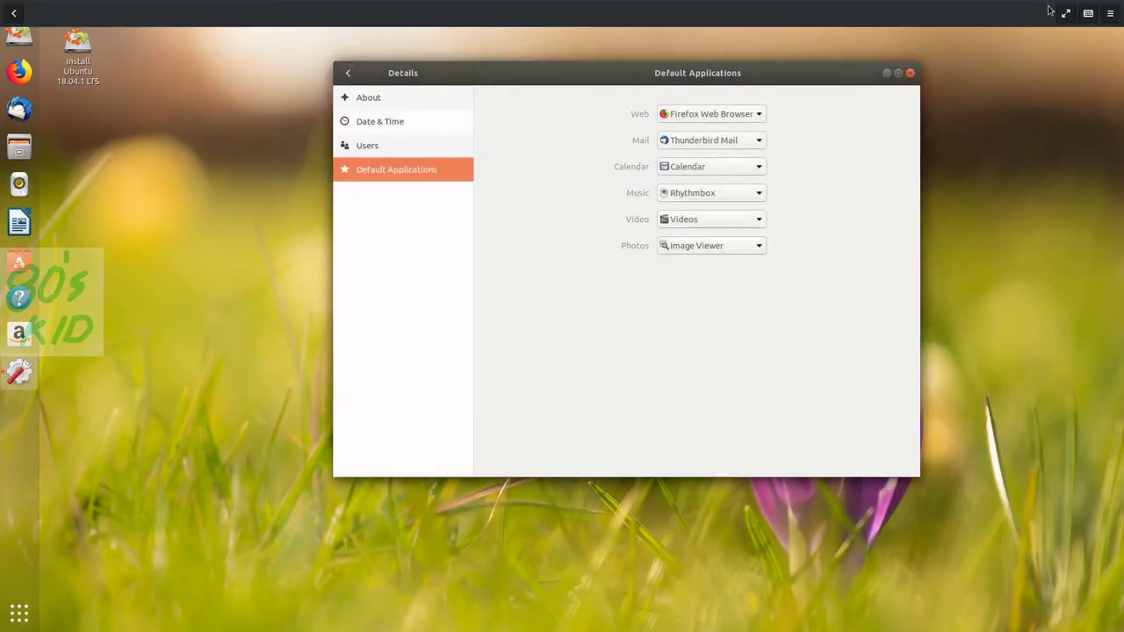
{"action": "left_click", "coordinate": [1032, 121]}
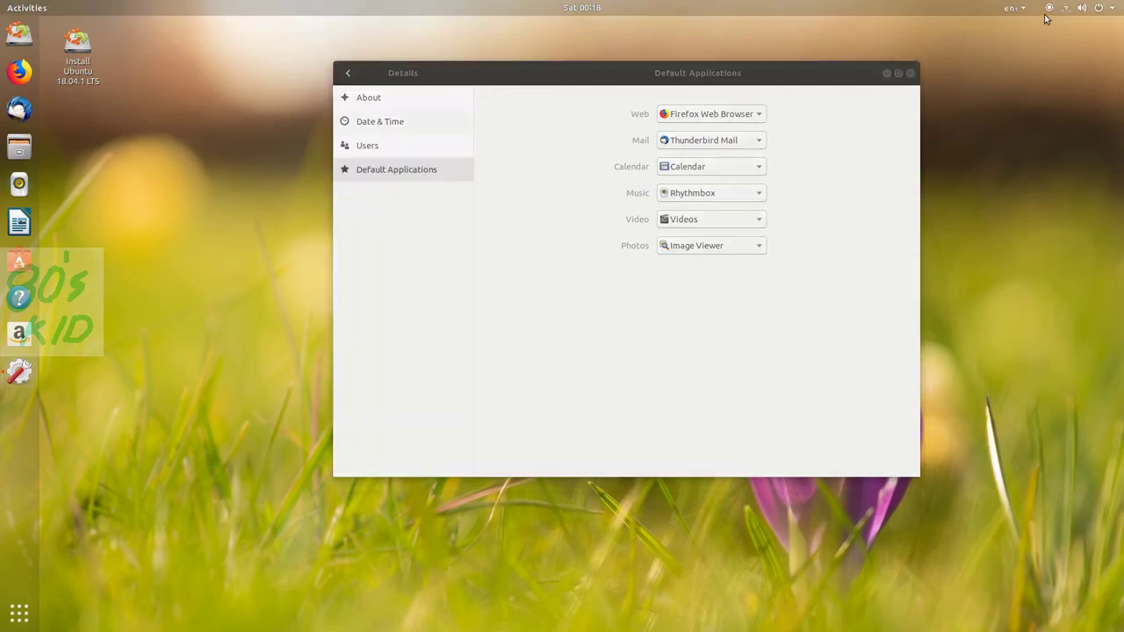
{"action": "left_click", "coordinate": [1050, 12]}
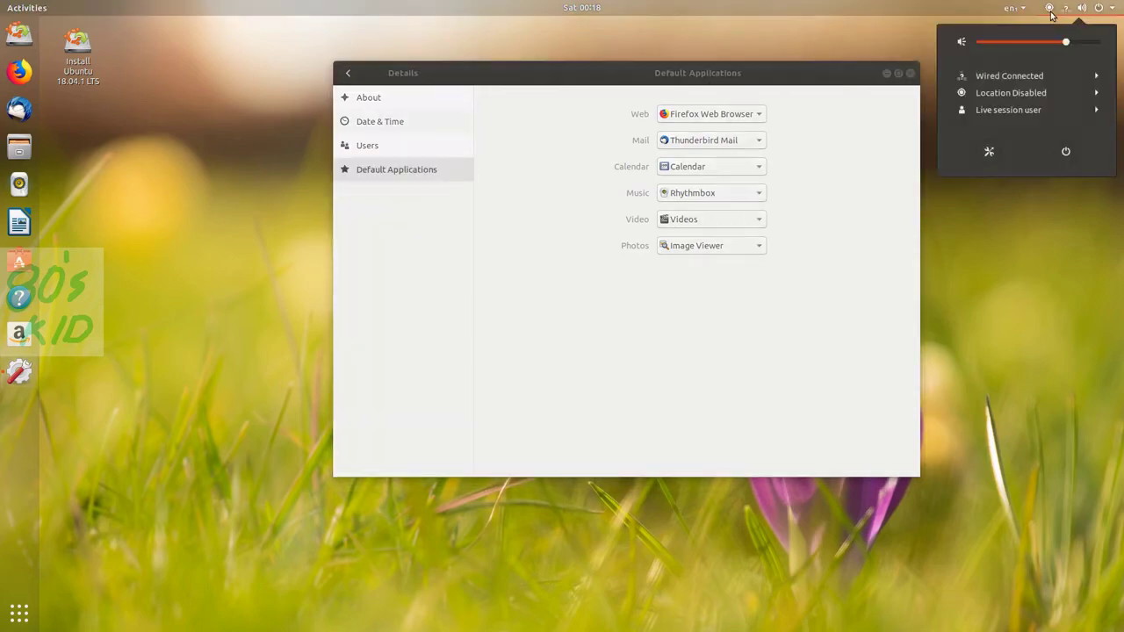
{"action": "left_click", "coordinate": [1041, 95]}
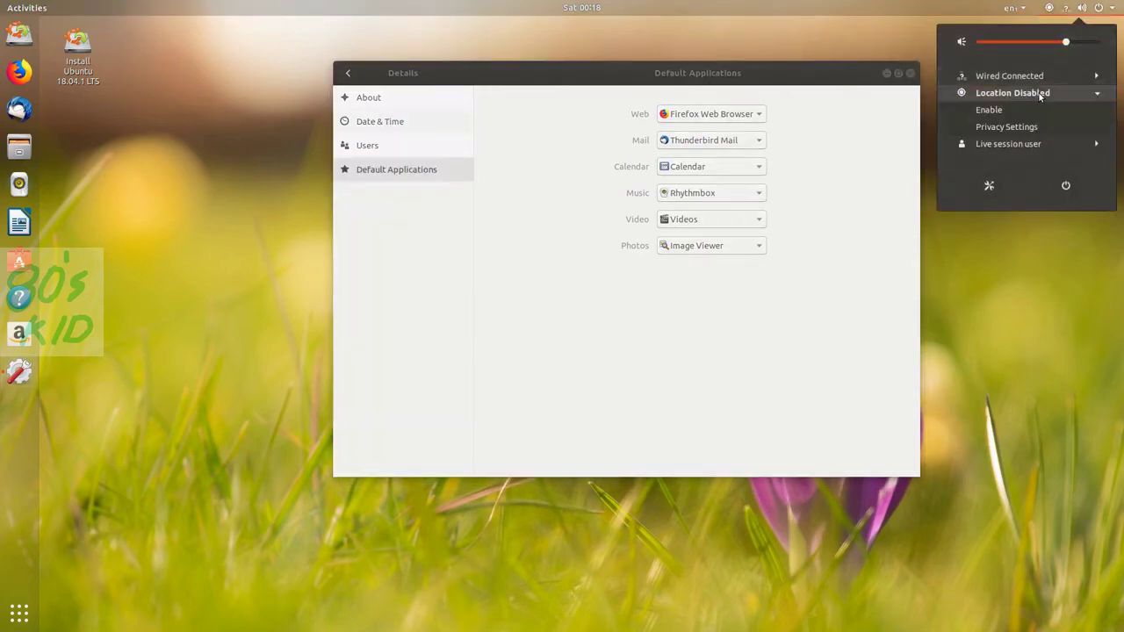
{"action": "left_click", "coordinate": [1041, 94]}
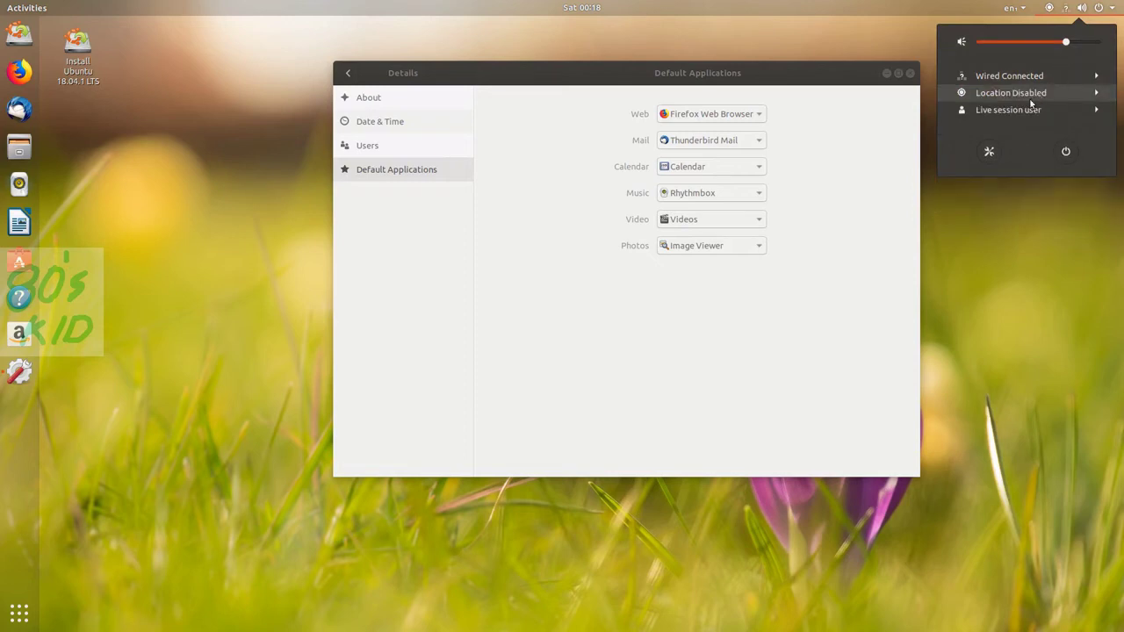
{"action": "left_click", "coordinate": [1047, 216]}
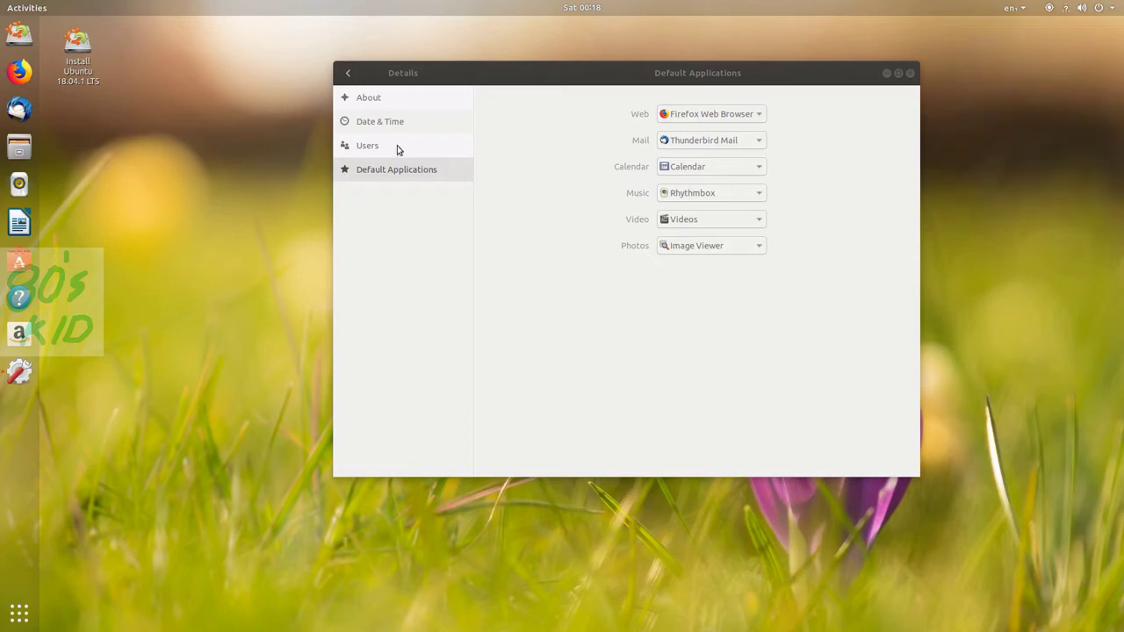
{"action": "left_click", "coordinate": [910, 73]}
{"action": "left_click", "coordinate": [21, 148]}
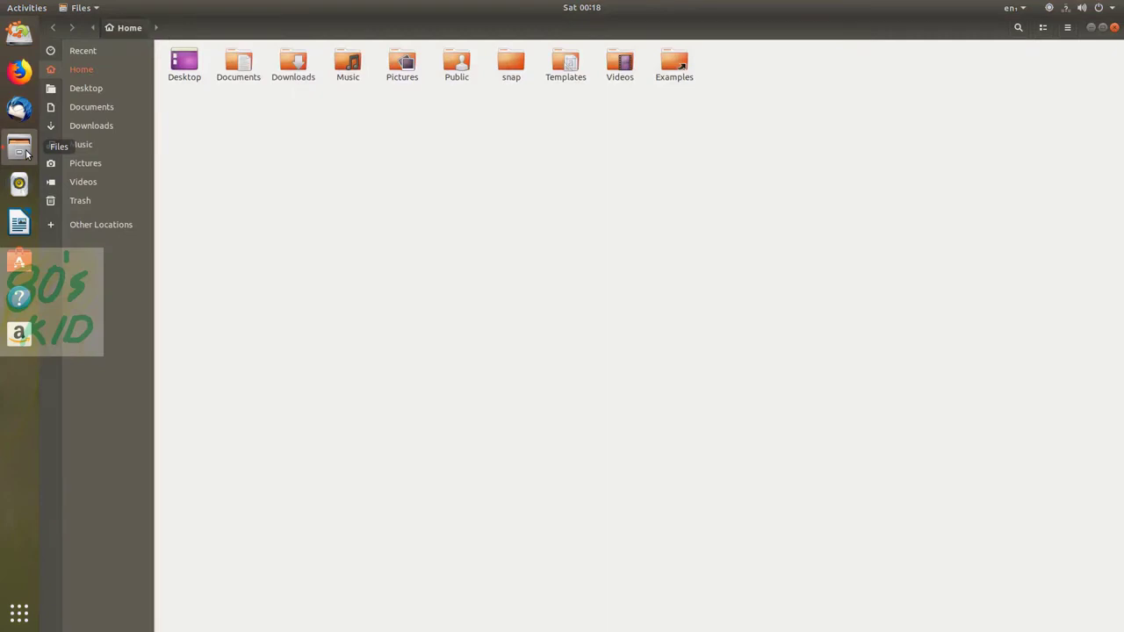
{"action": "type", "text": "docu"}
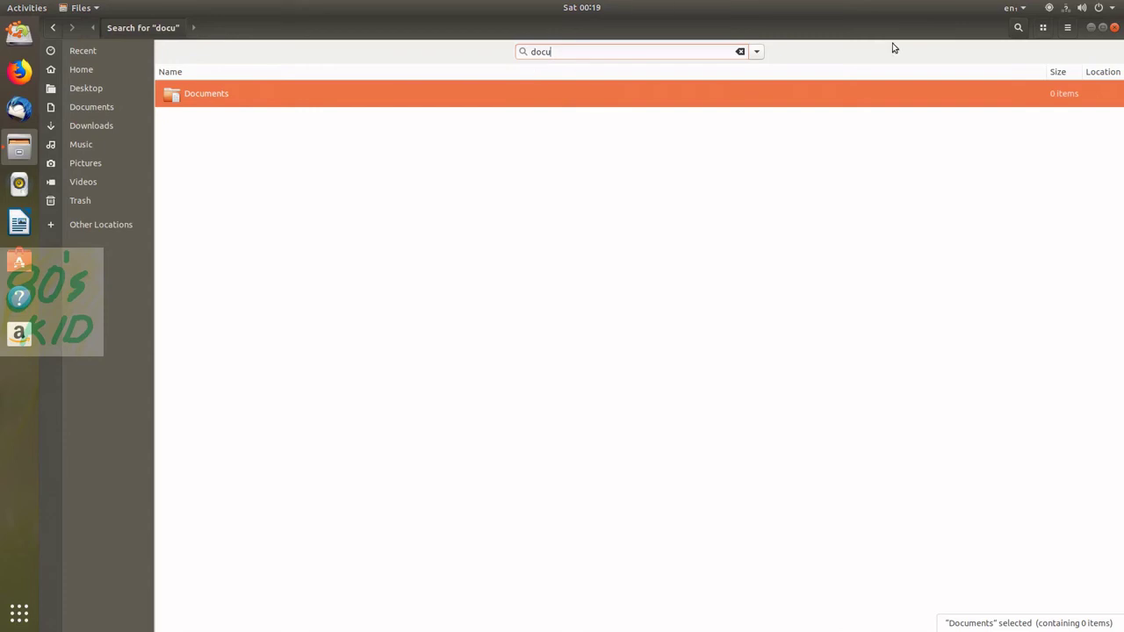
{"action": "left_click", "coordinate": [1113, 29]}
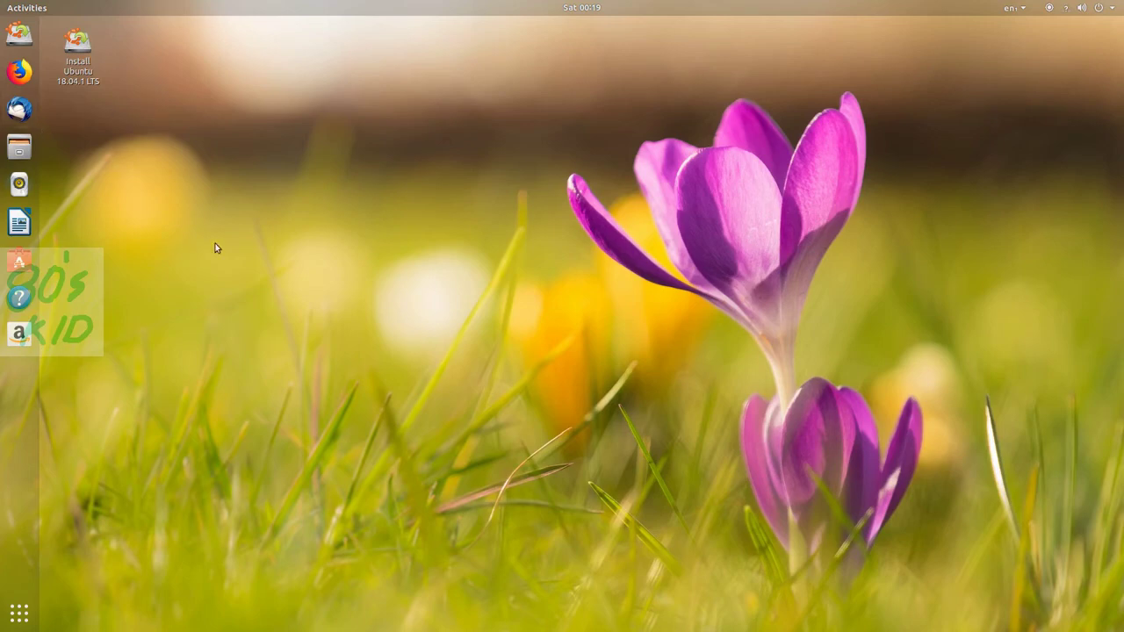
{"action": "right_click", "coordinate": [639, 235]}
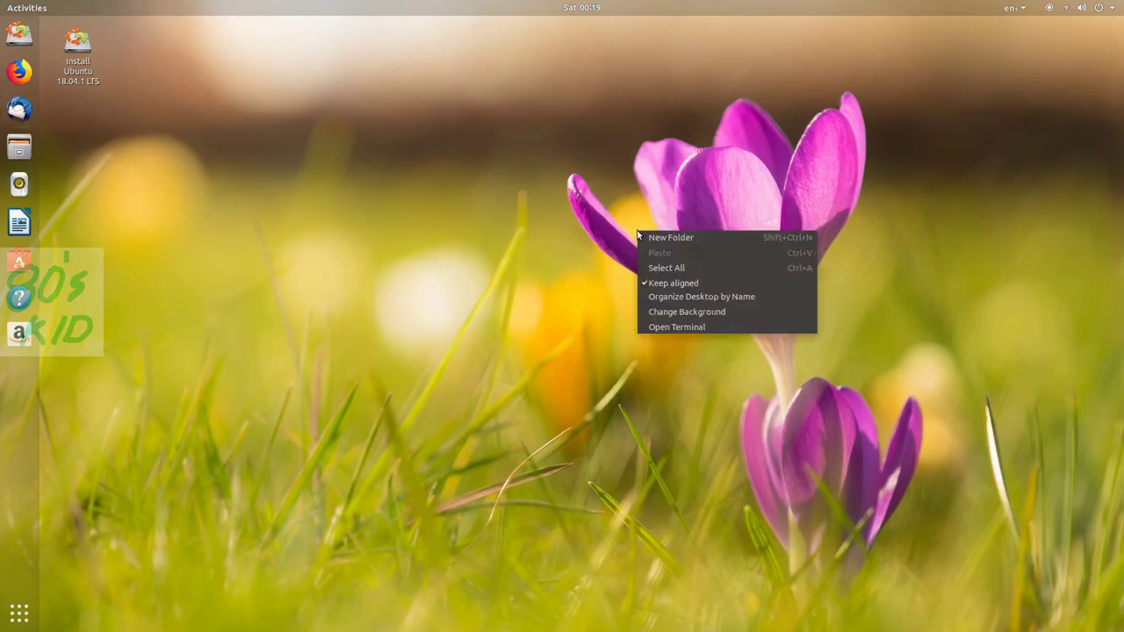
{"action": "left_click", "coordinate": [695, 302]}
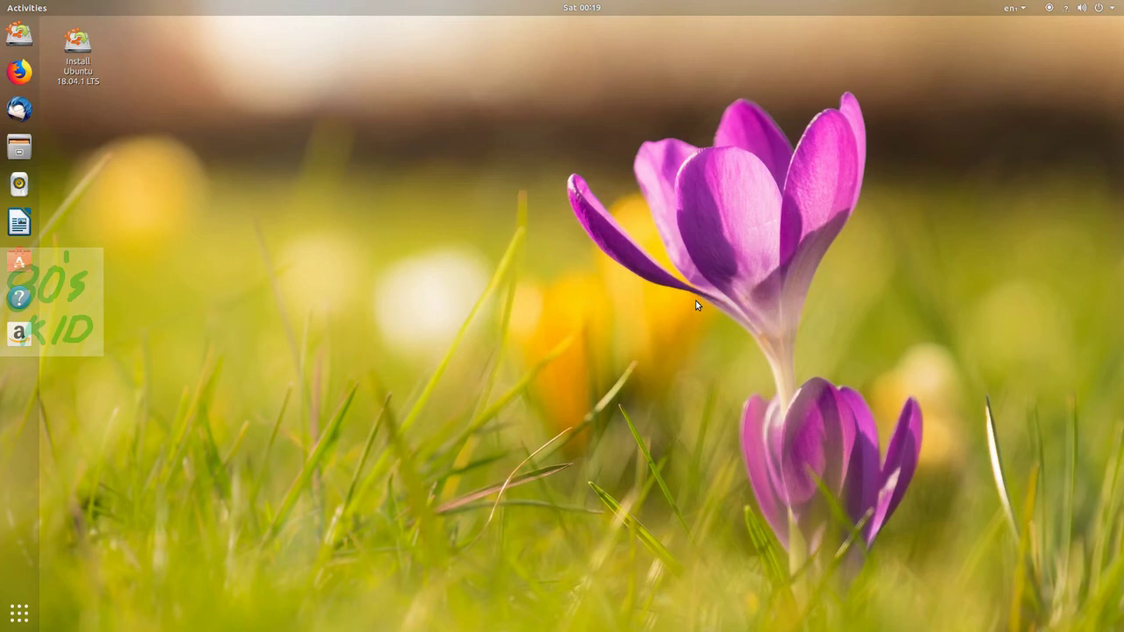
{"action": "right_click", "coordinate": [548, 242]}
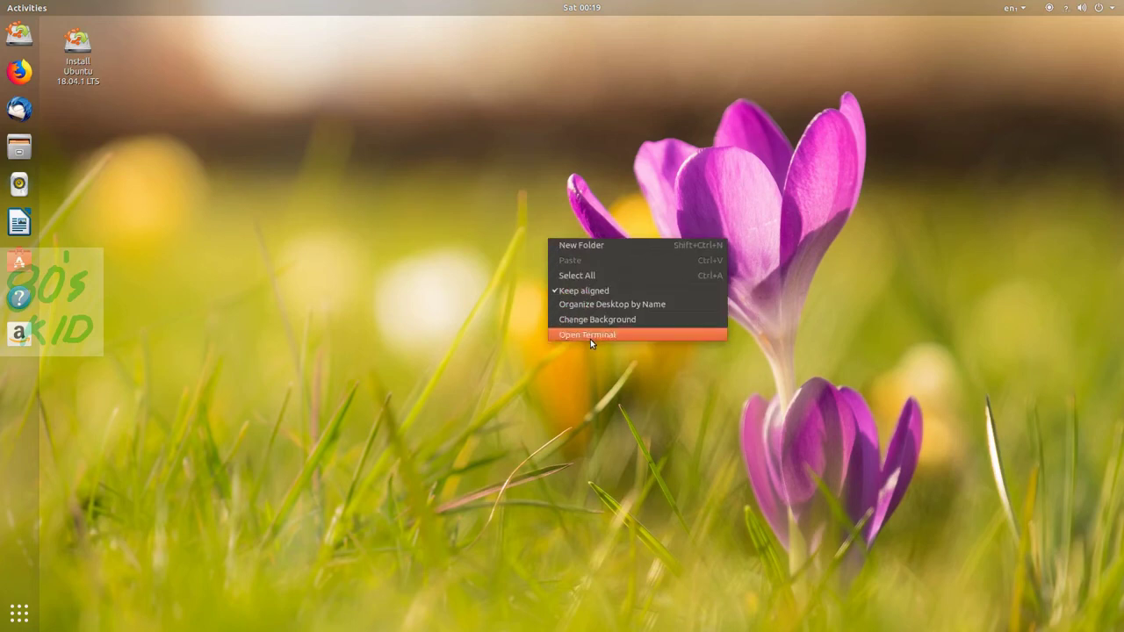
{"action": "left_click", "coordinate": [644, 321]}
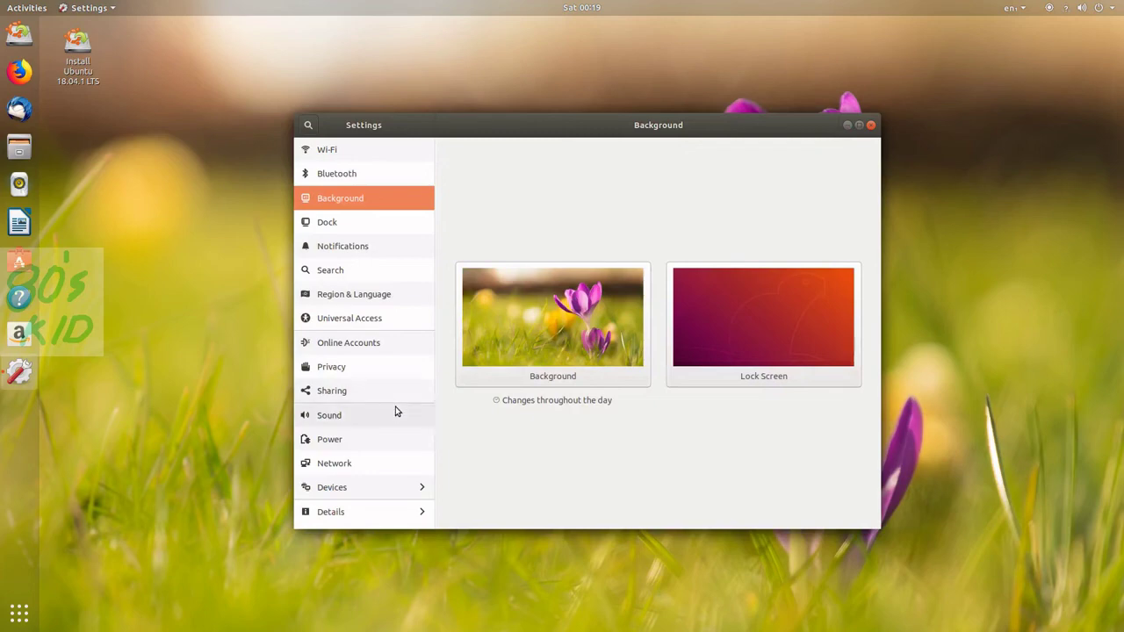
Browse the Displays, Thunderbolt, Wacom Tablet and Color device pages, then return to the main list
{"action": "left_click", "coordinate": [406, 495]}
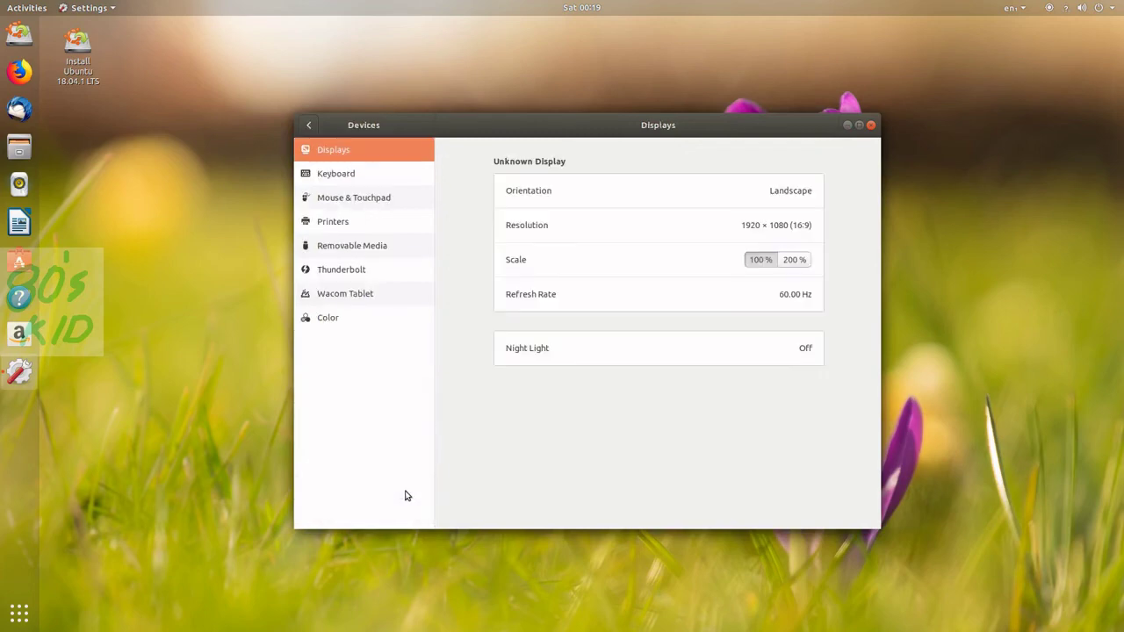
{"action": "left_click", "coordinate": [356, 278]}
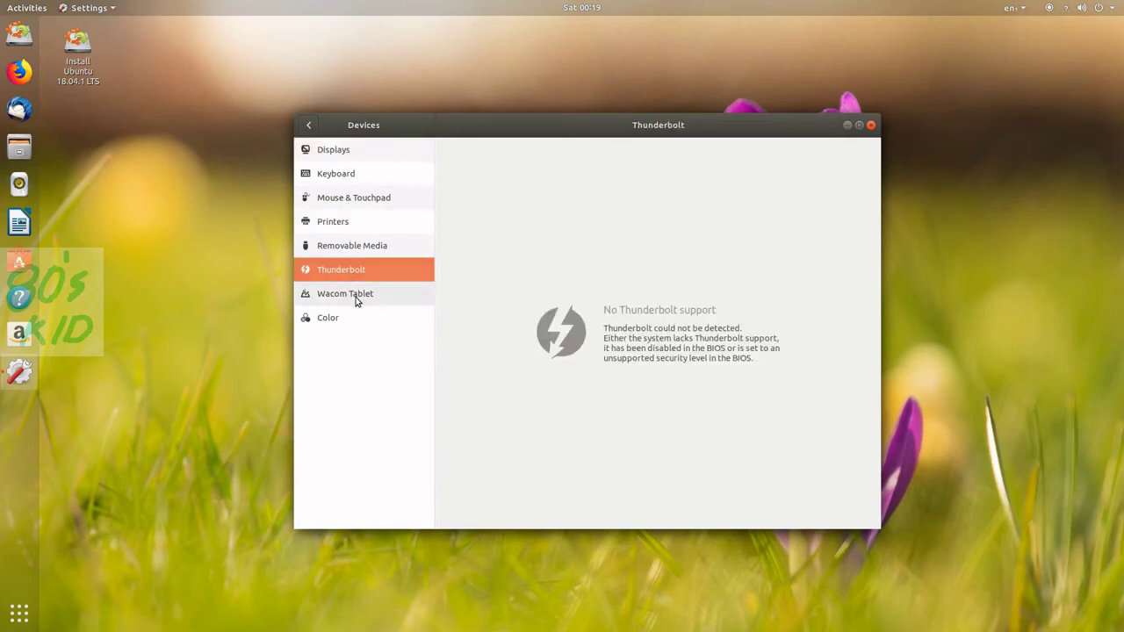
{"action": "left_click", "coordinate": [356, 297]}
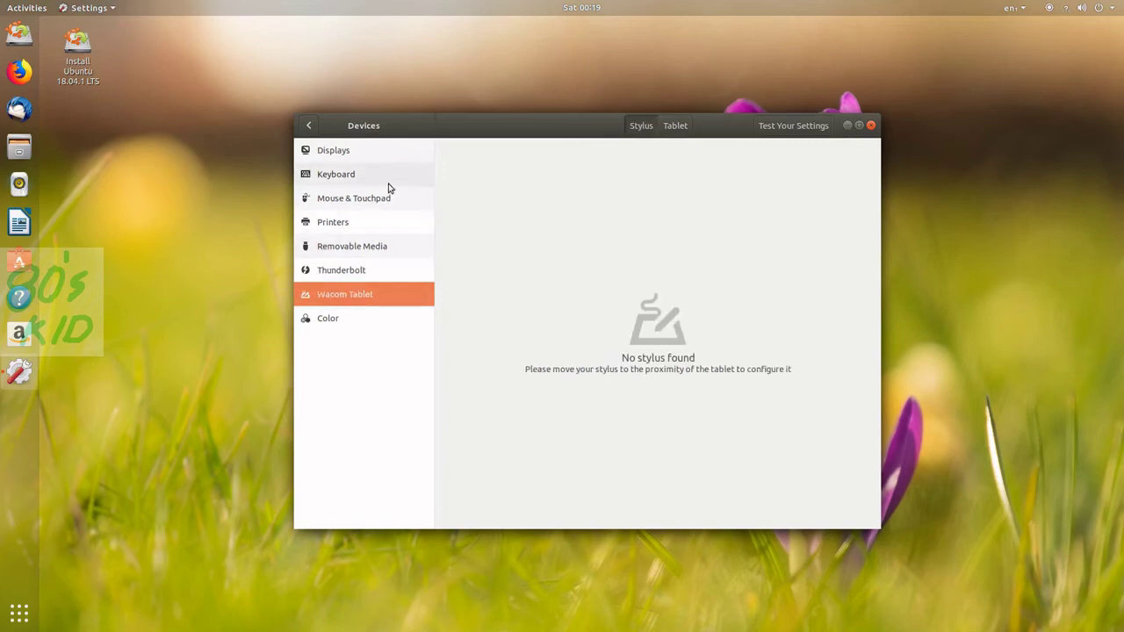
{"action": "left_click", "coordinate": [334, 319]}
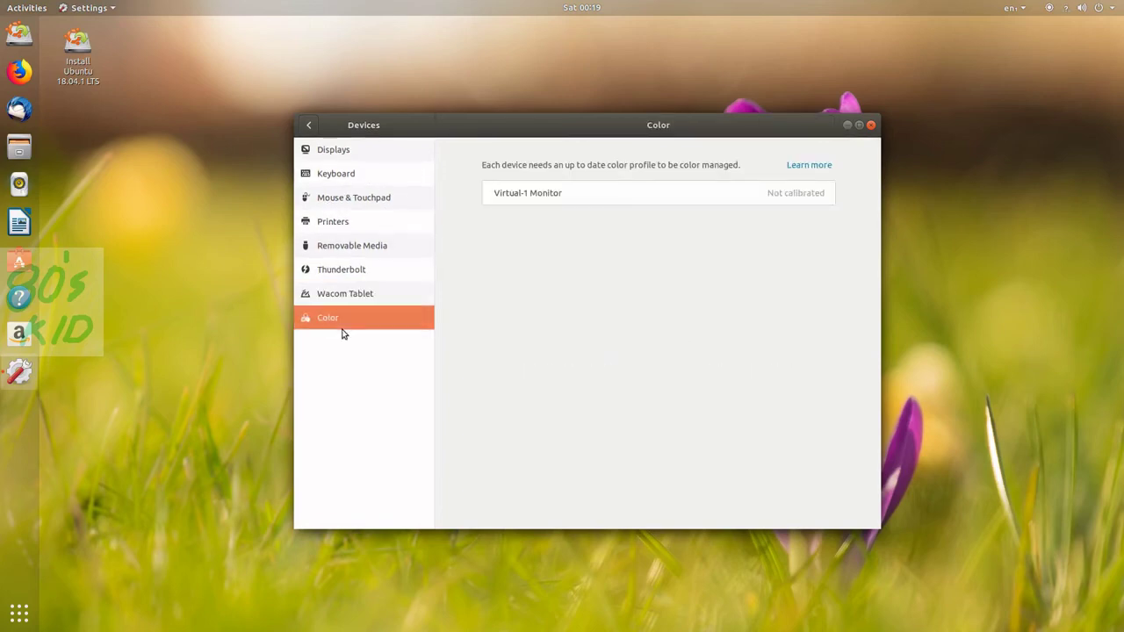
{"action": "left_click", "coordinate": [308, 126]}
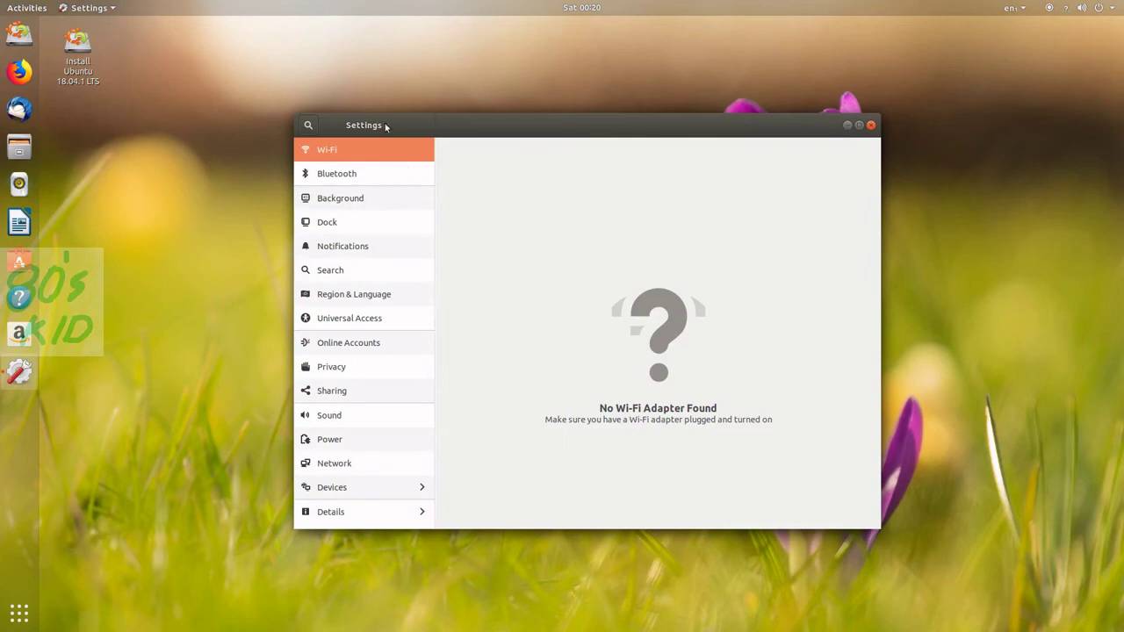
Search the settings panels for 'theme', get no results, and close Settings
{"action": "left_click", "coordinate": [309, 125]}
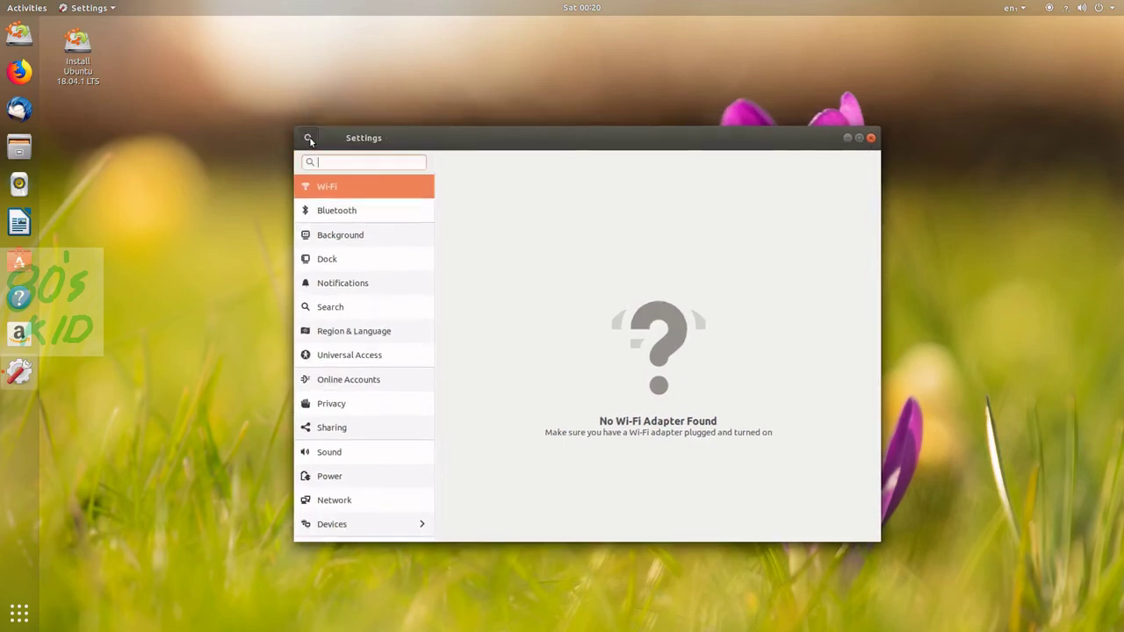
{"action": "type", "text": "th"}
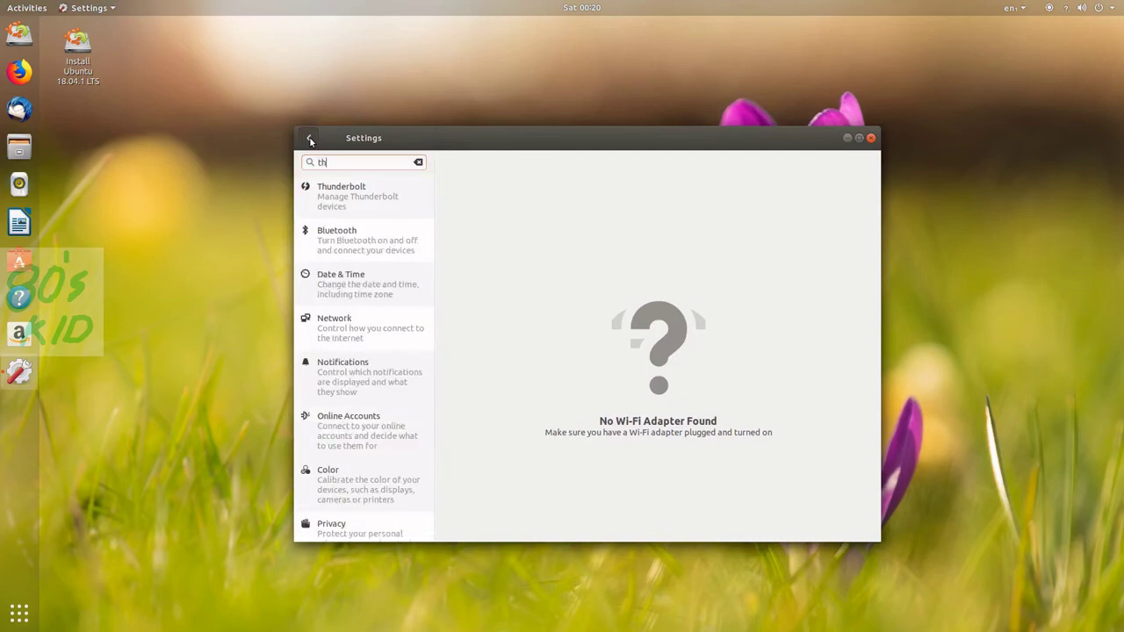
{"action": "type", "text": "e"}
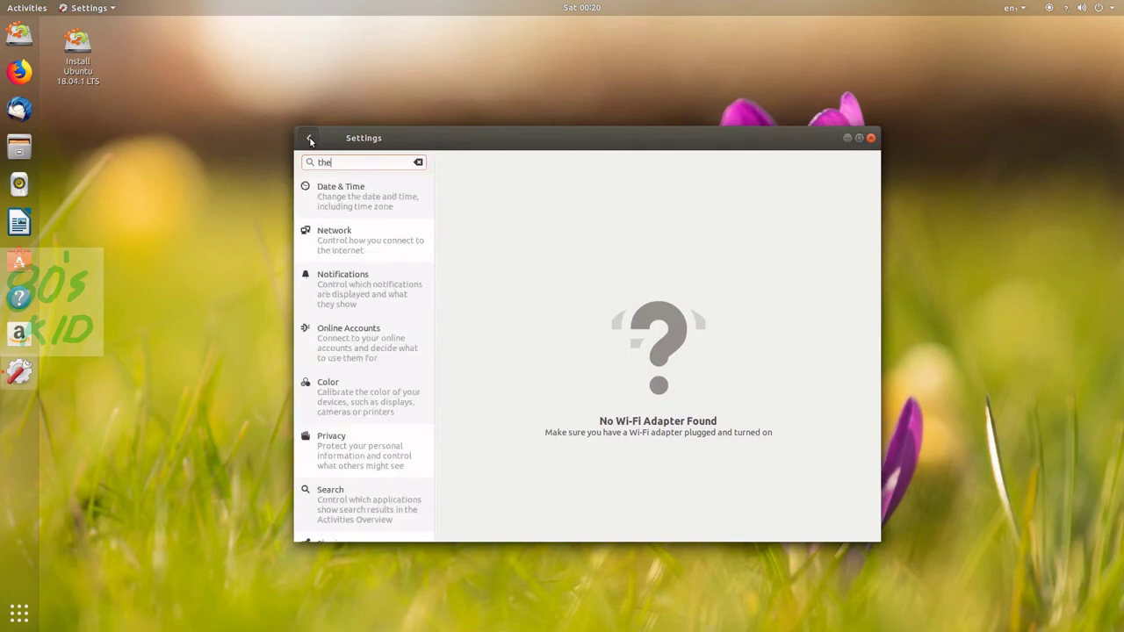
{"action": "type", "text": "m"}
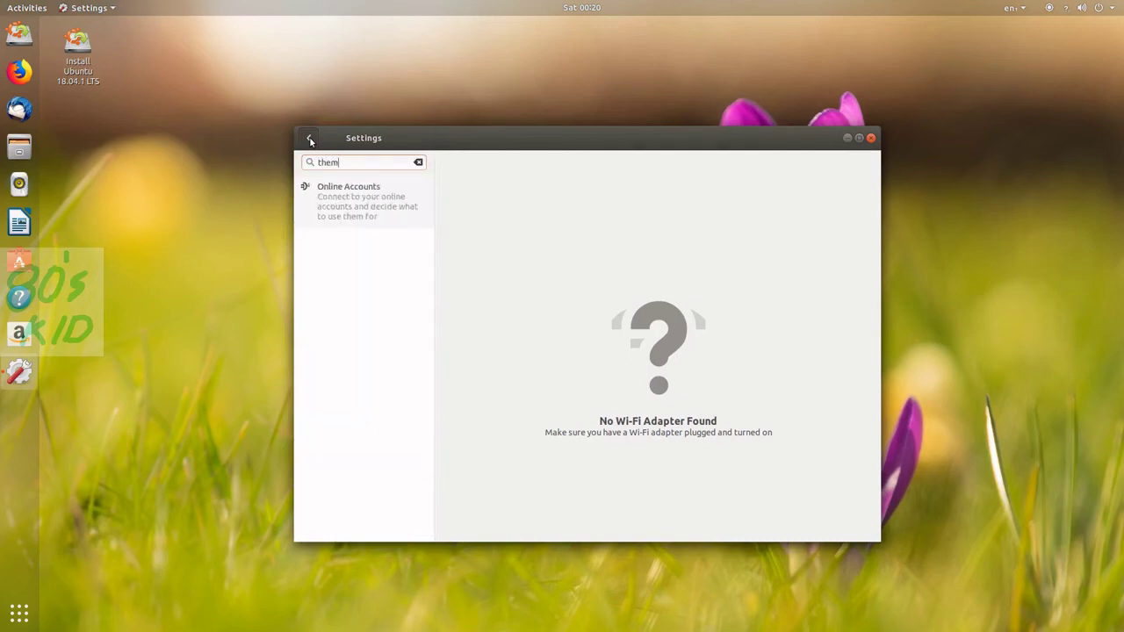
{"action": "type", "text": "e"}
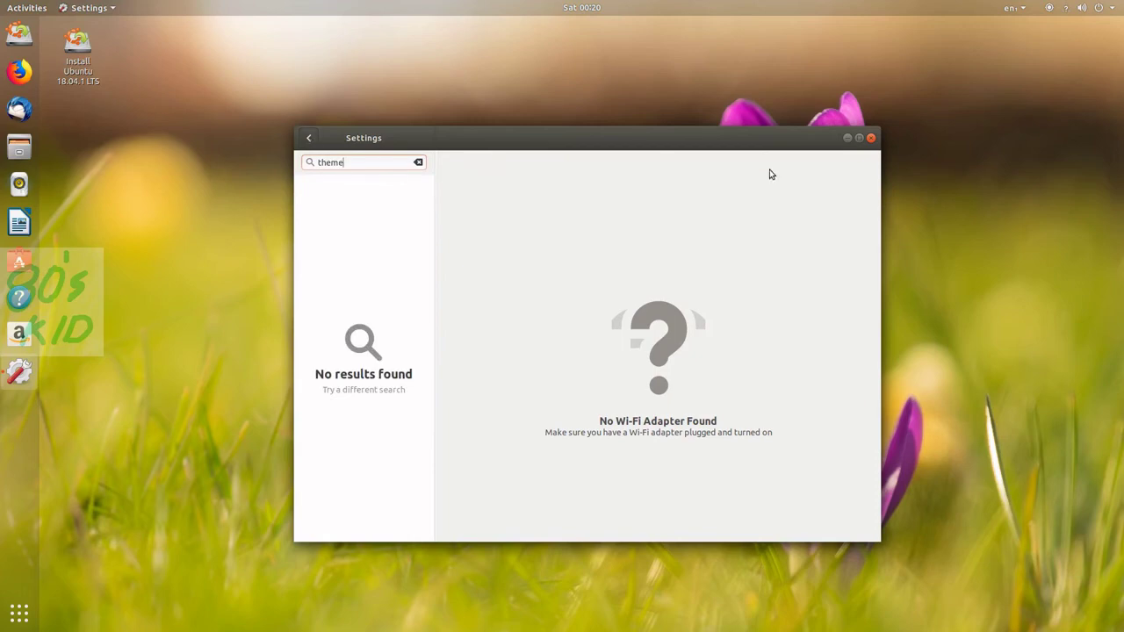
{"action": "left_click", "coordinate": [871, 139]}
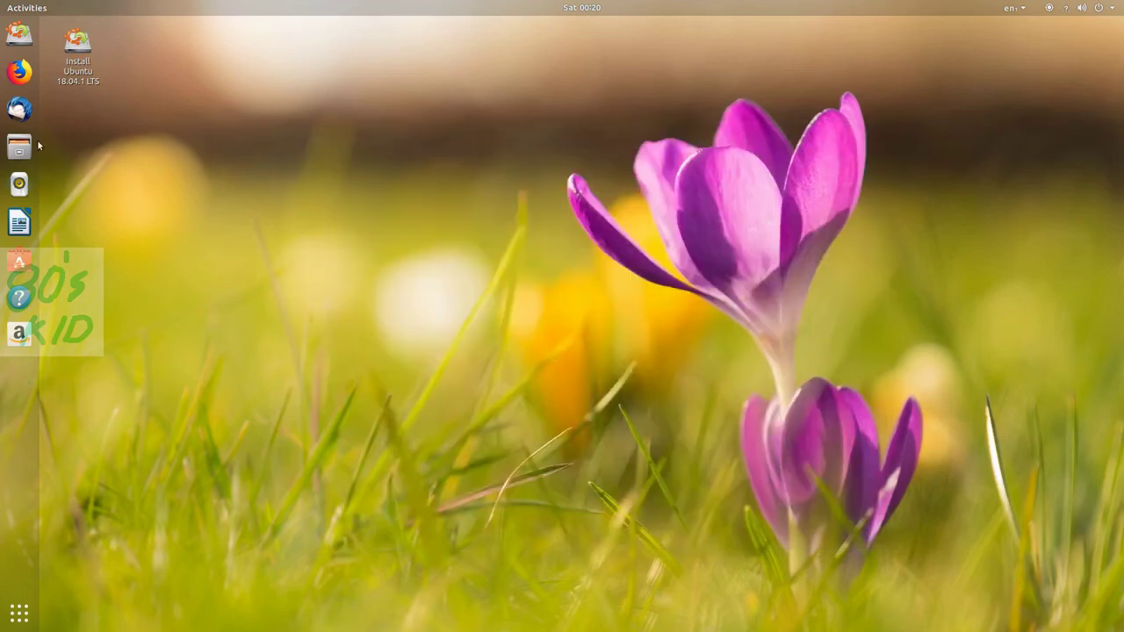
Search the overview for 'theme', fixing a typo, then trim the term back to 'the'
{"action": "left_click", "coordinate": [19, 613]}
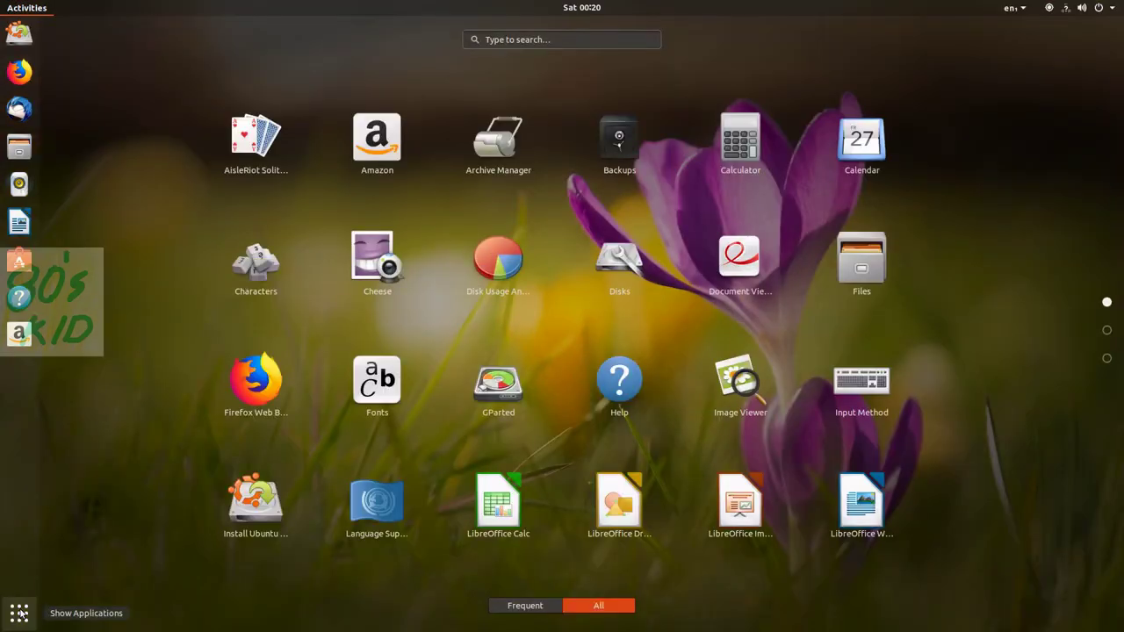
{"action": "type", "text": "th"}
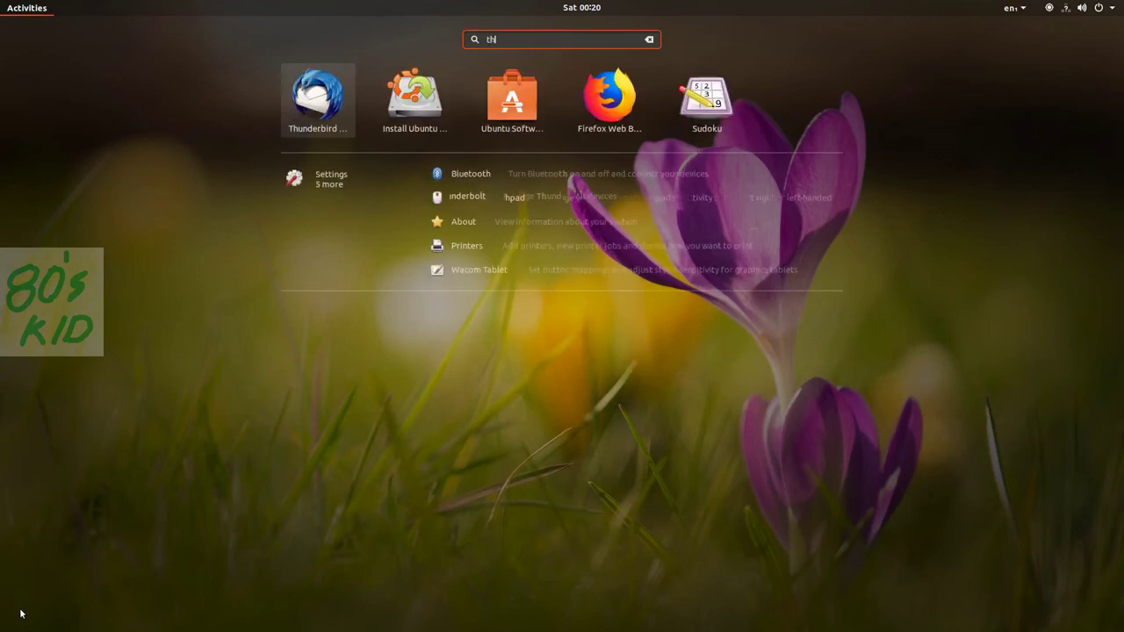
{"action": "type", "text": "r"}
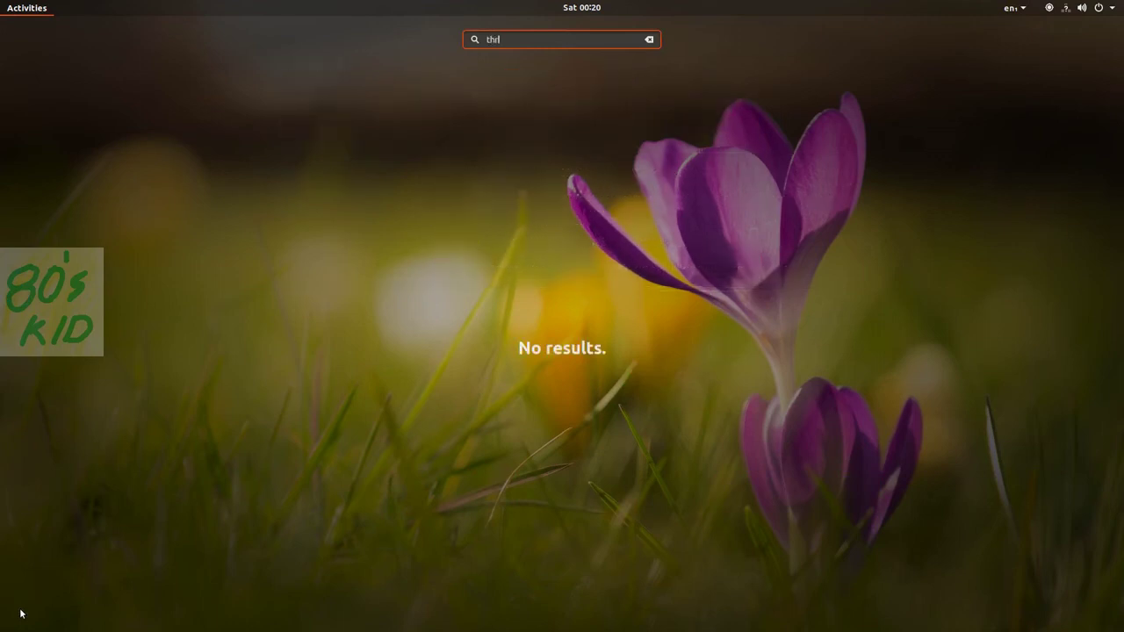
{"action": "key", "text": "BackSpace"}
{"action": "type", "text": "e"}
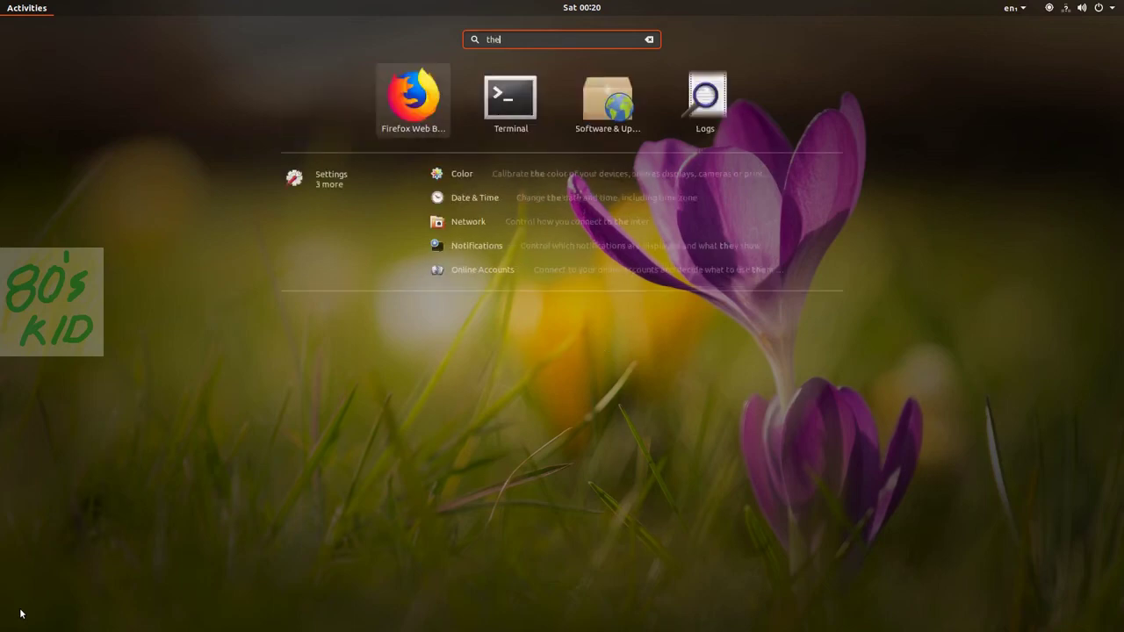
{"action": "type", "text": "me"}
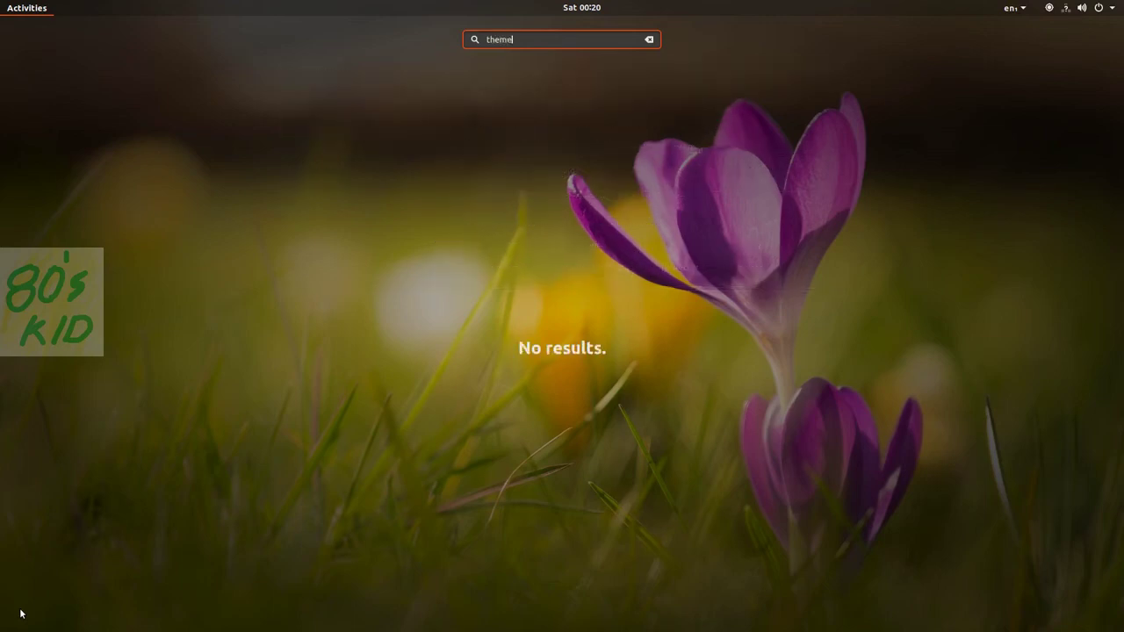
{"action": "key", "text": "BackSpace"}
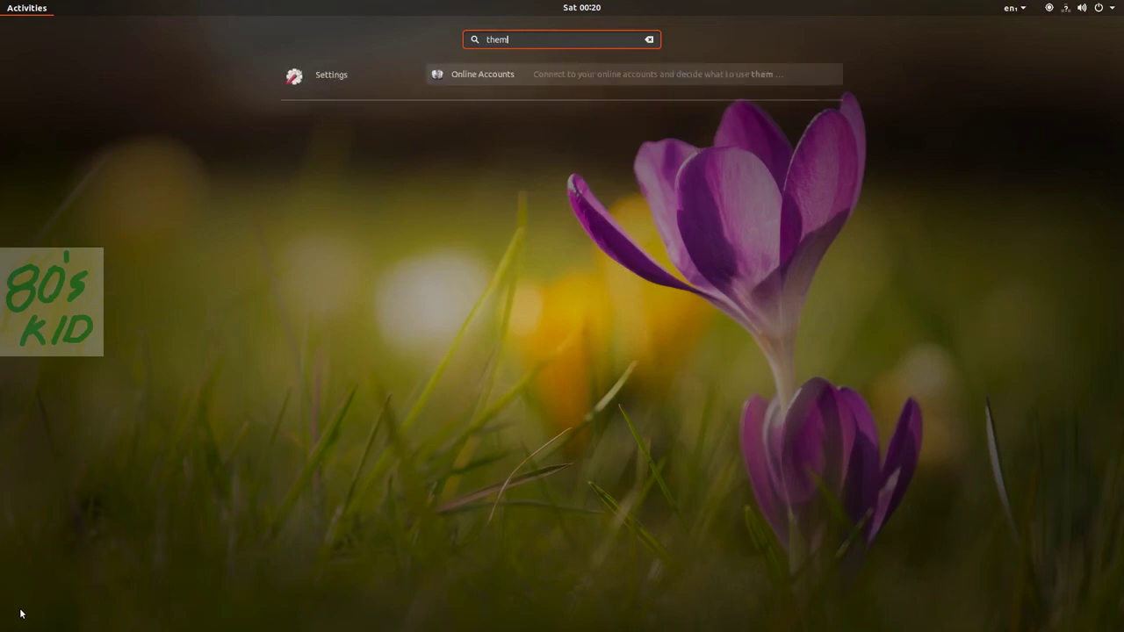
{"action": "key", "text": "BackSpace"}
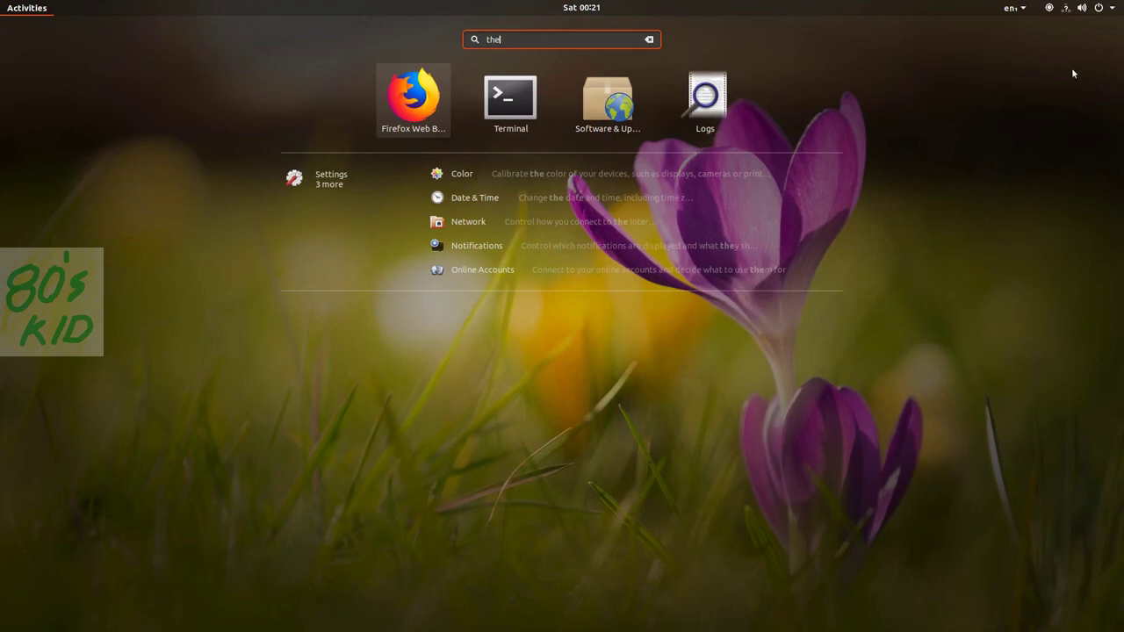
{"action": "left_click", "coordinate": [1111, 6]}
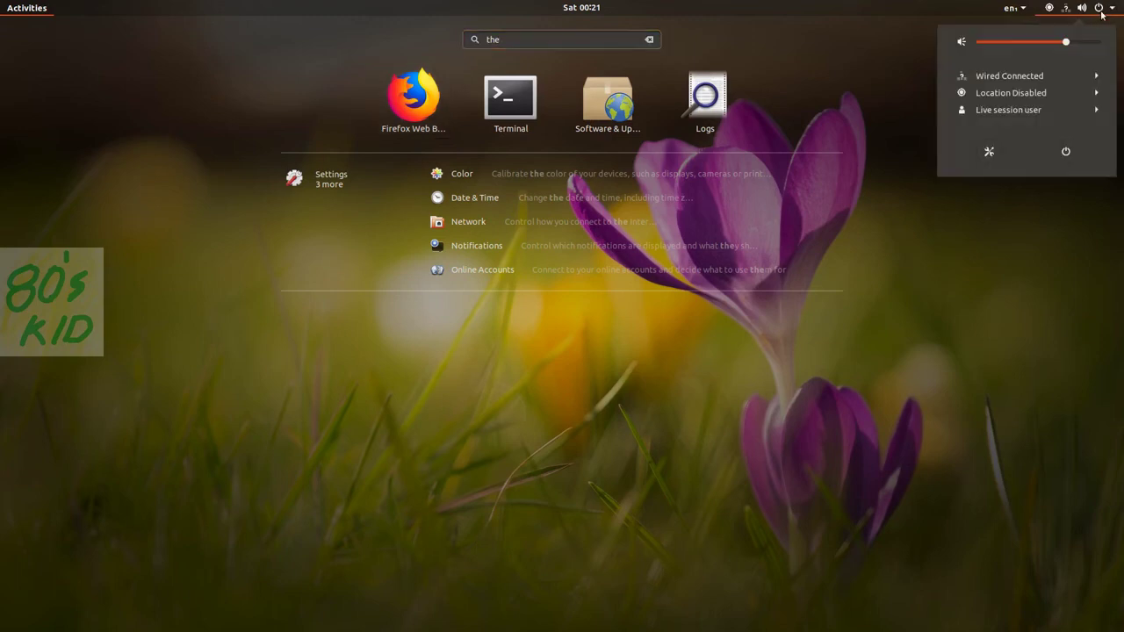
{"action": "left_click", "coordinate": [1091, 16]}
{"action": "left_click", "coordinate": [1078, 14]}
{"action": "left_click", "coordinate": [1061, 15]}
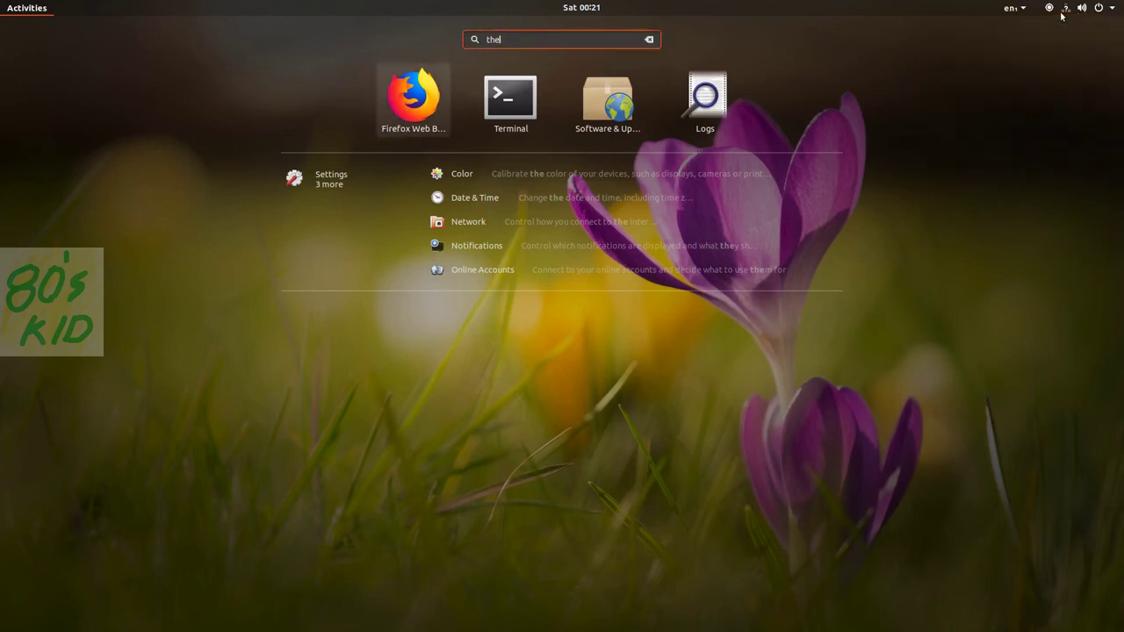
{"action": "left_click", "coordinate": [1015, 15]}
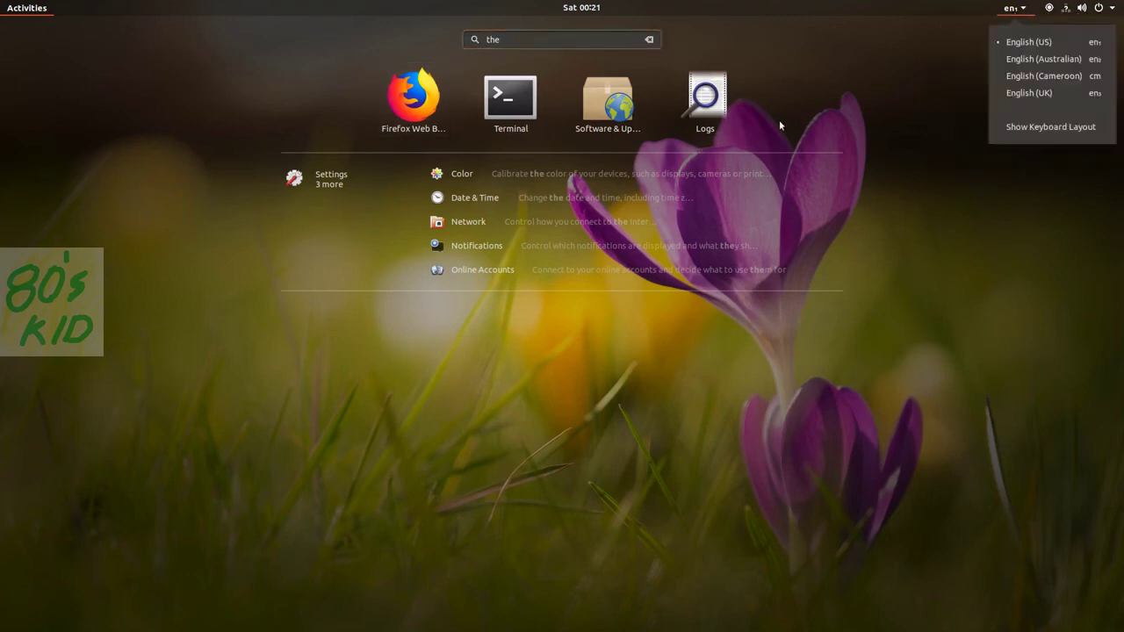
{"action": "left_click", "coordinate": [718, 88]}
Launch Logs from the 'the' search results
{"action": "left_click", "coordinate": [717, 85]}
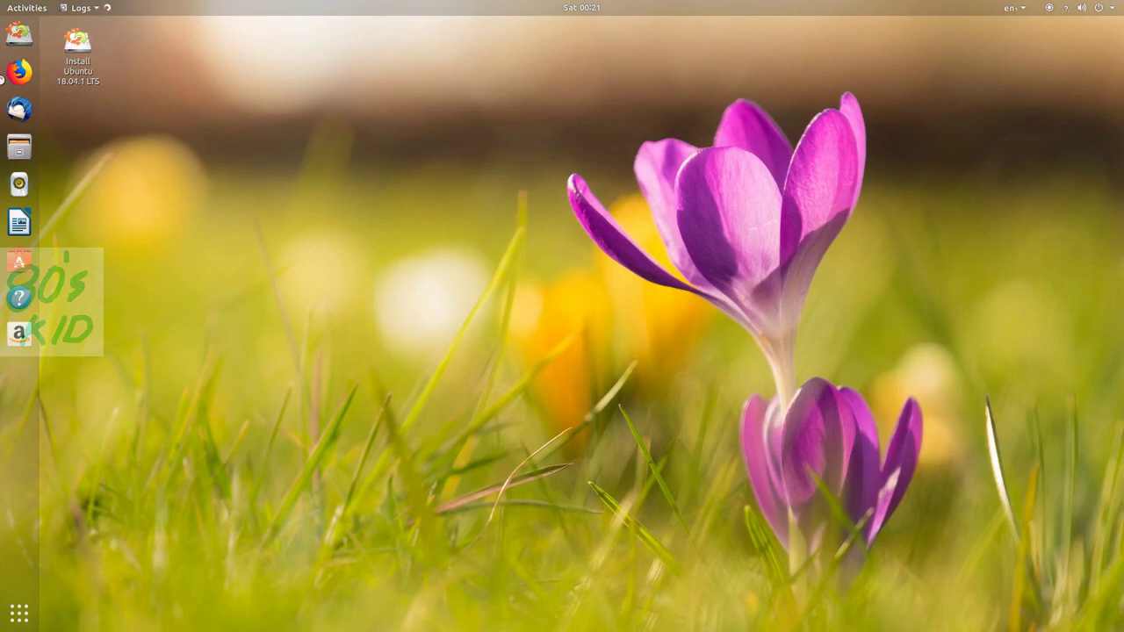
{"action": "mouse_move", "coordinate": [83, 4]}
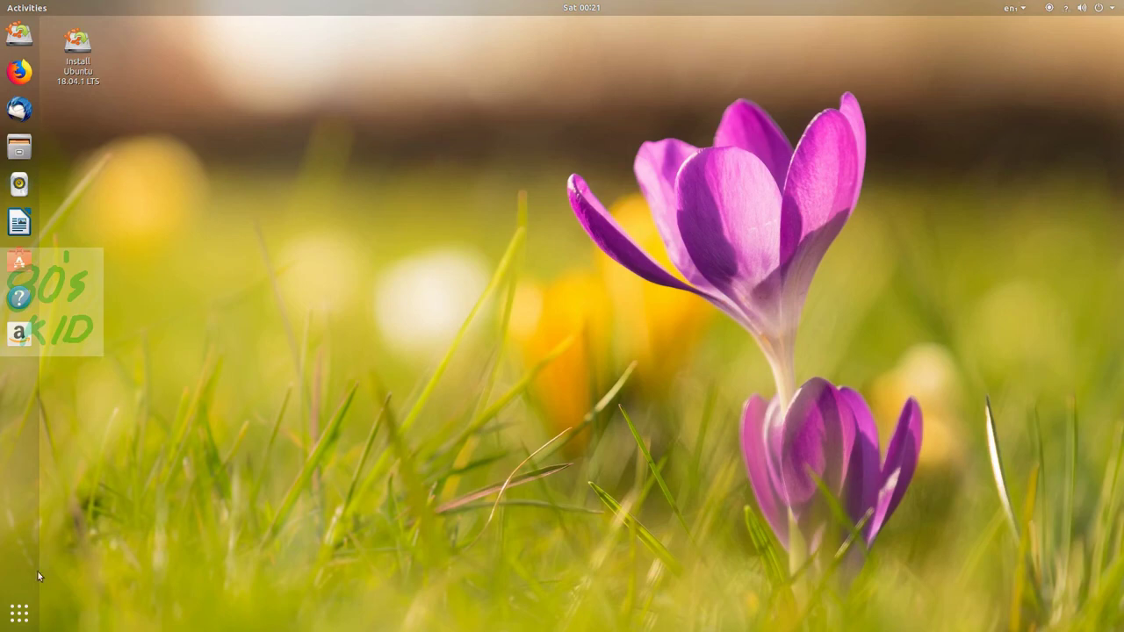
Search 'l' in the overview, open Color settings, and bring the Logs window forward
{"action": "left_click", "coordinate": [26, 623]}
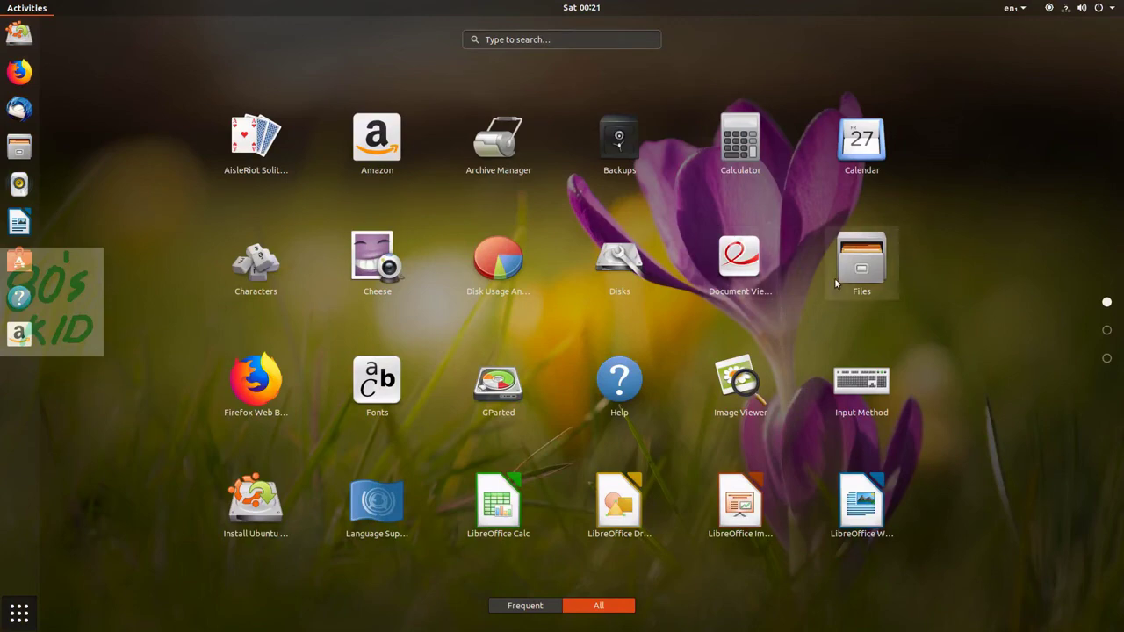
{"action": "type", "text": "l"}
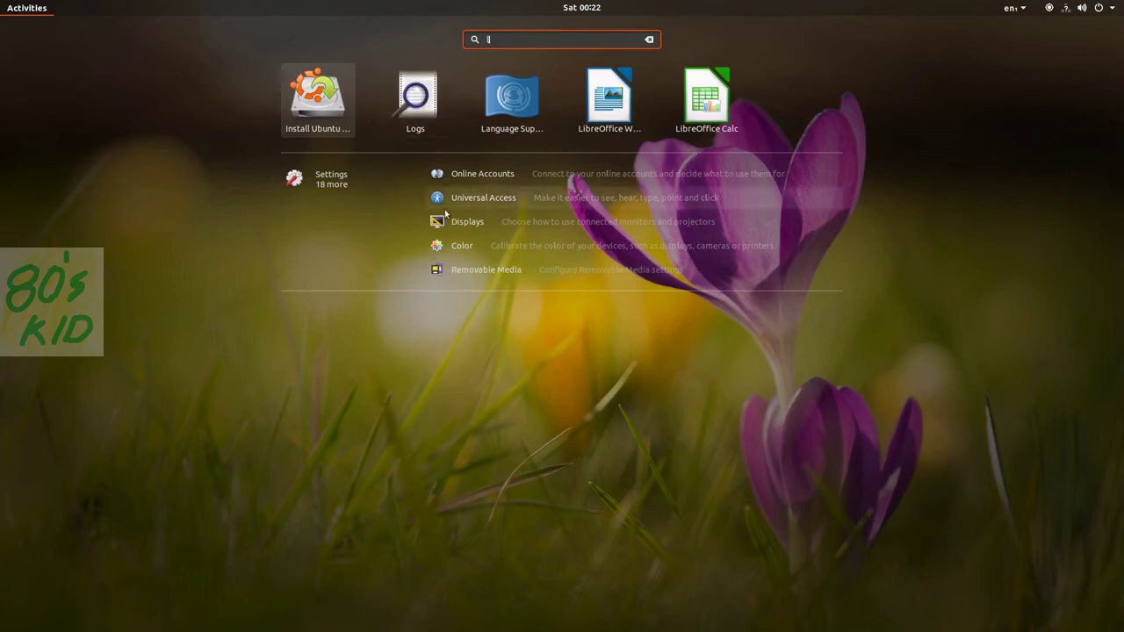
{"action": "left_click", "coordinate": [463, 256]}
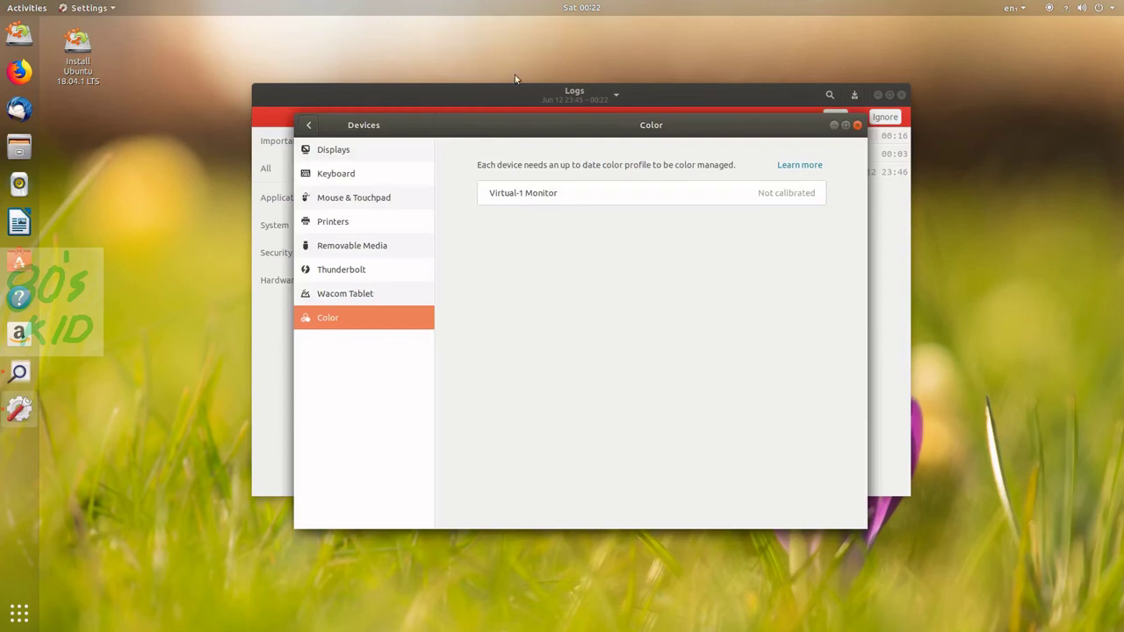
{"action": "left_click", "coordinate": [522, 101]}
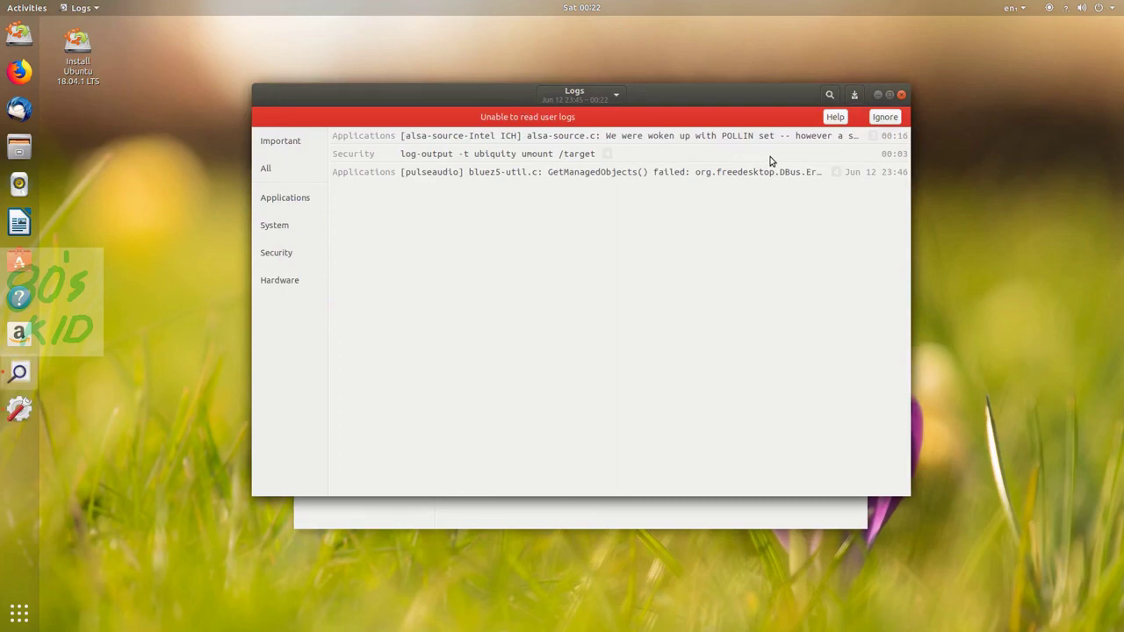
Close the Logs and Color windows, then reopen Color settings via a 'the' search
{"action": "left_click", "coordinate": [900, 95]}
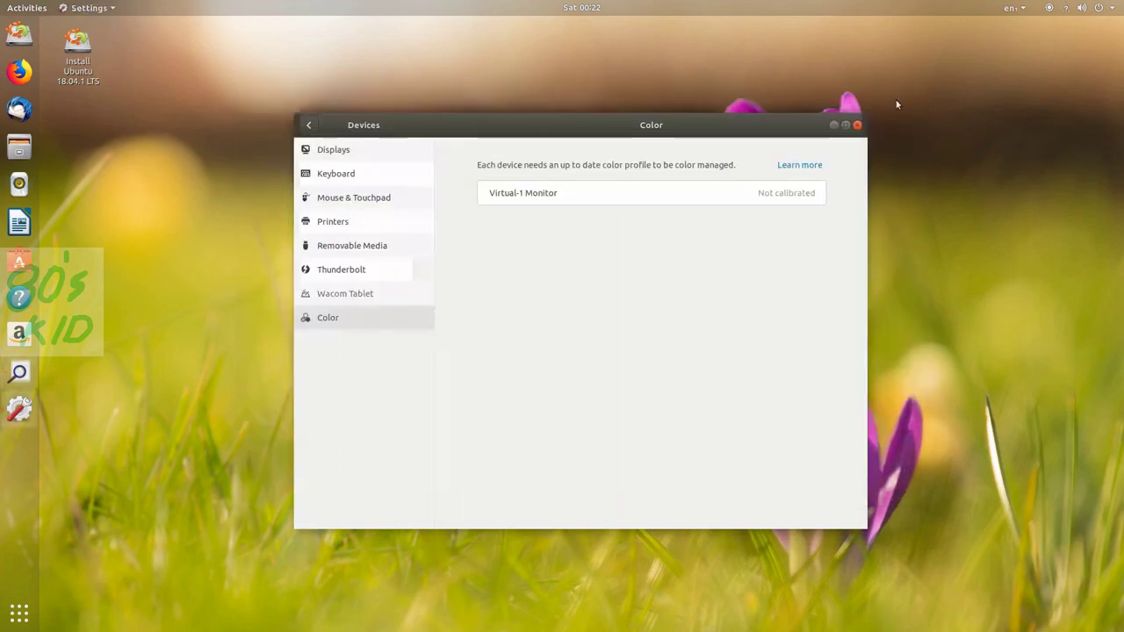
{"action": "left_click", "coordinate": [857, 126]}
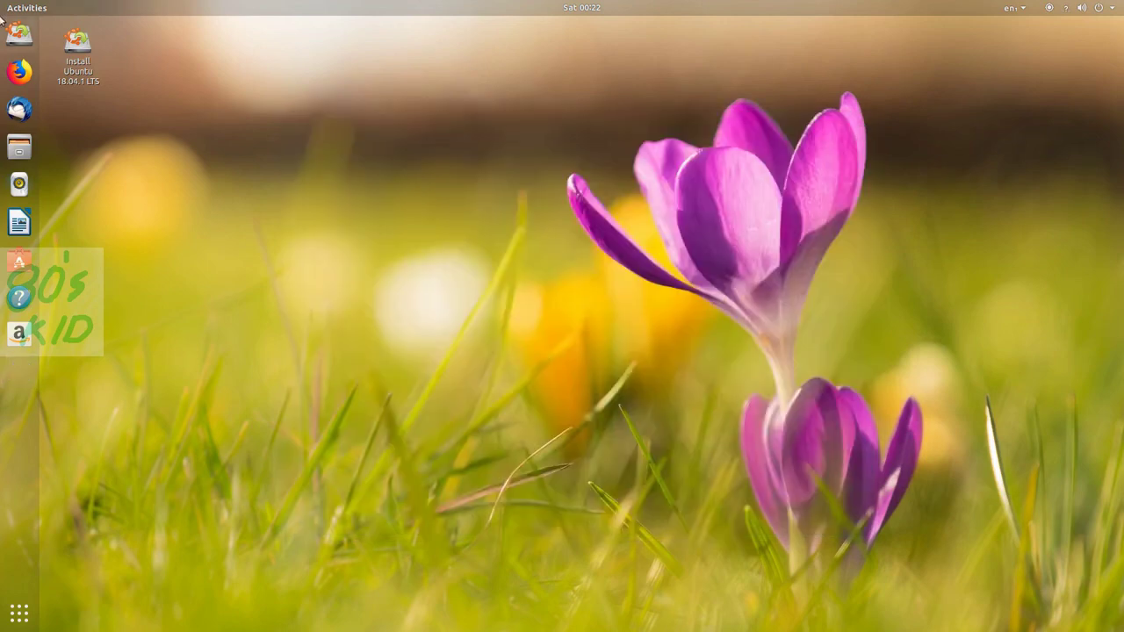
{"action": "left_click", "coordinate": [22, 621]}
{"action": "type", "text": "th"}
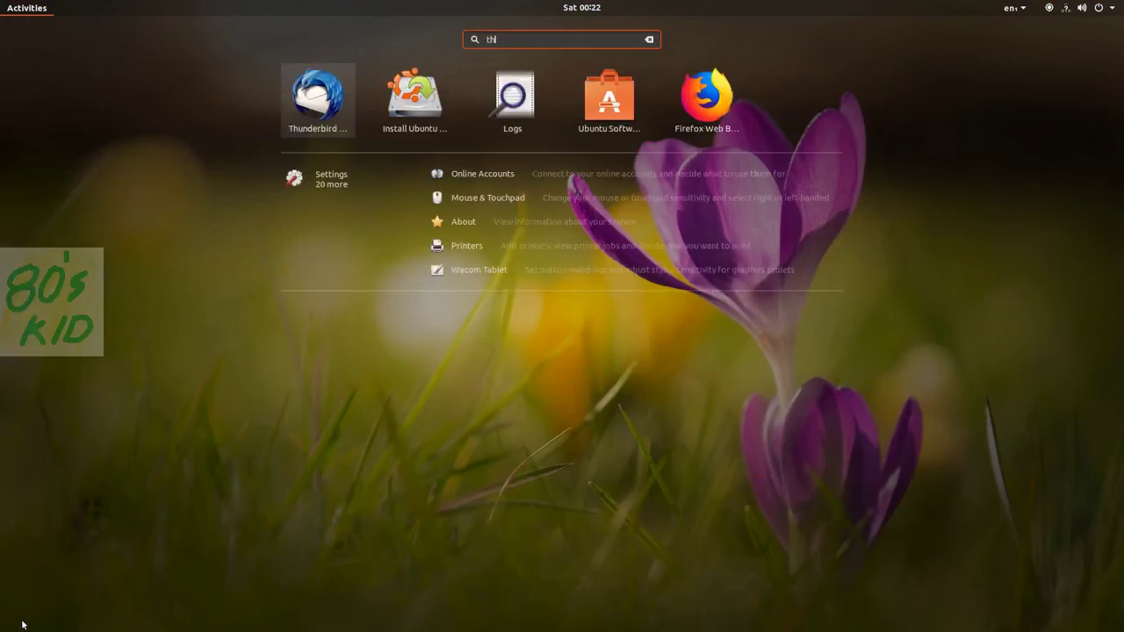
{"action": "type", "text": "e"}
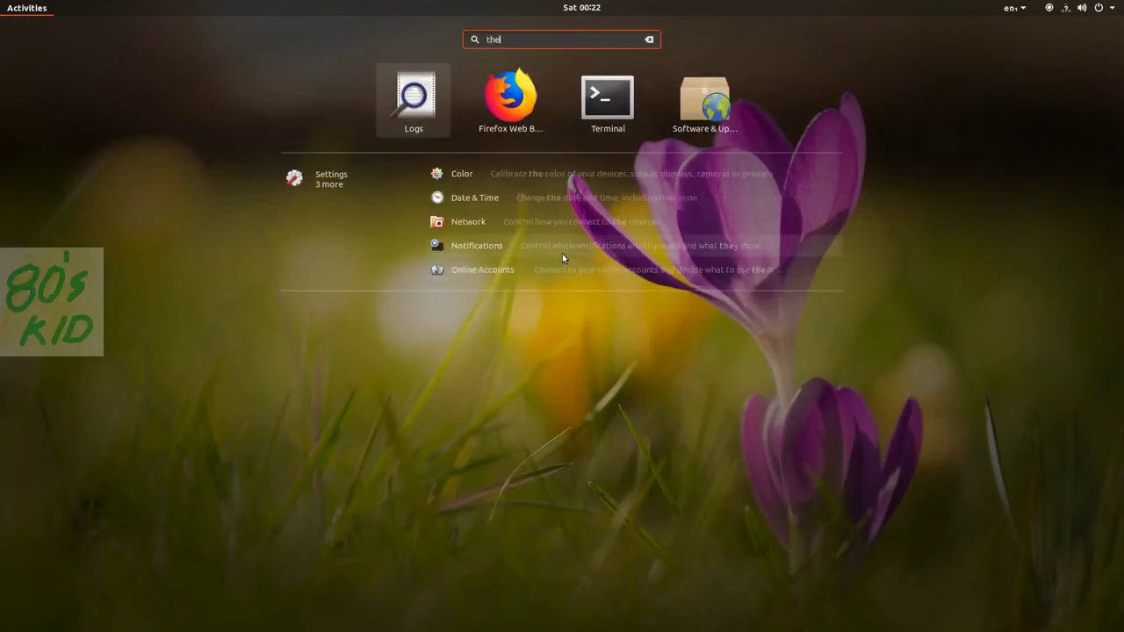
{"action": "left_click", "coordinate": [576, 172]}
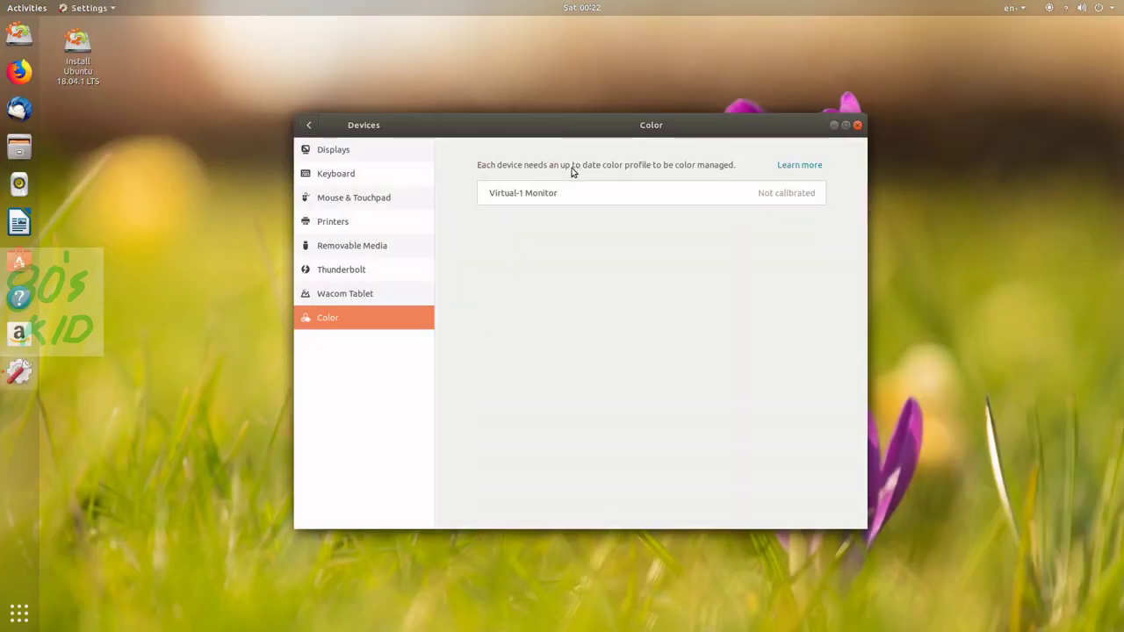
Select Virtual-1 Monitor, view Displays and Background, then close Settings
{"action": "left_click", "coordinate": [508, 201]}
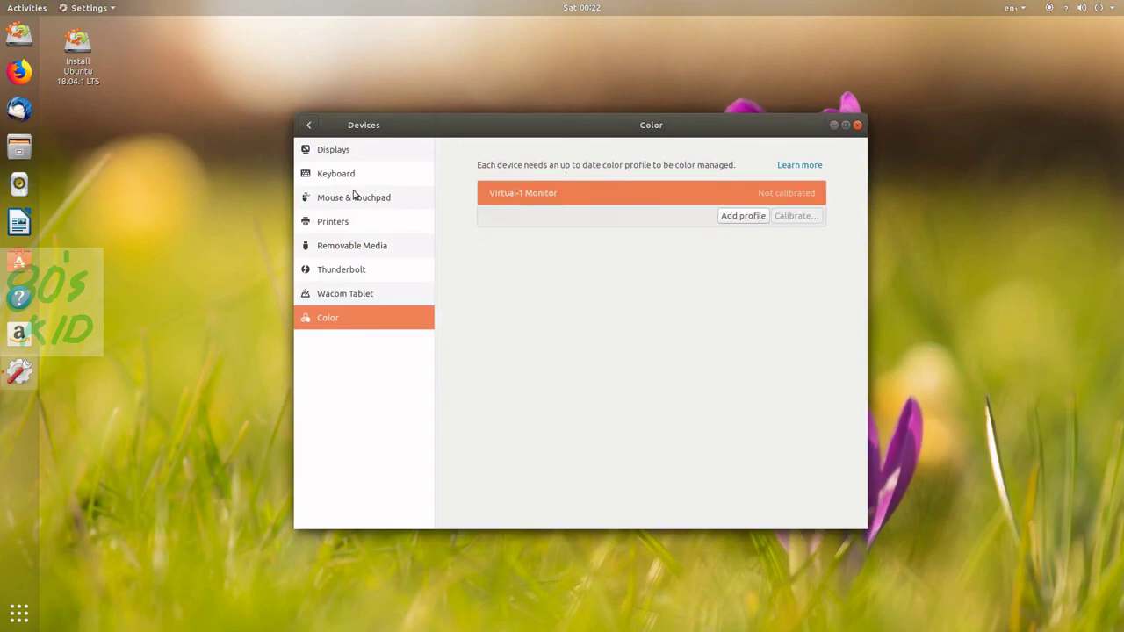
{"action": "left_click", "coordinate": [352, 158]}
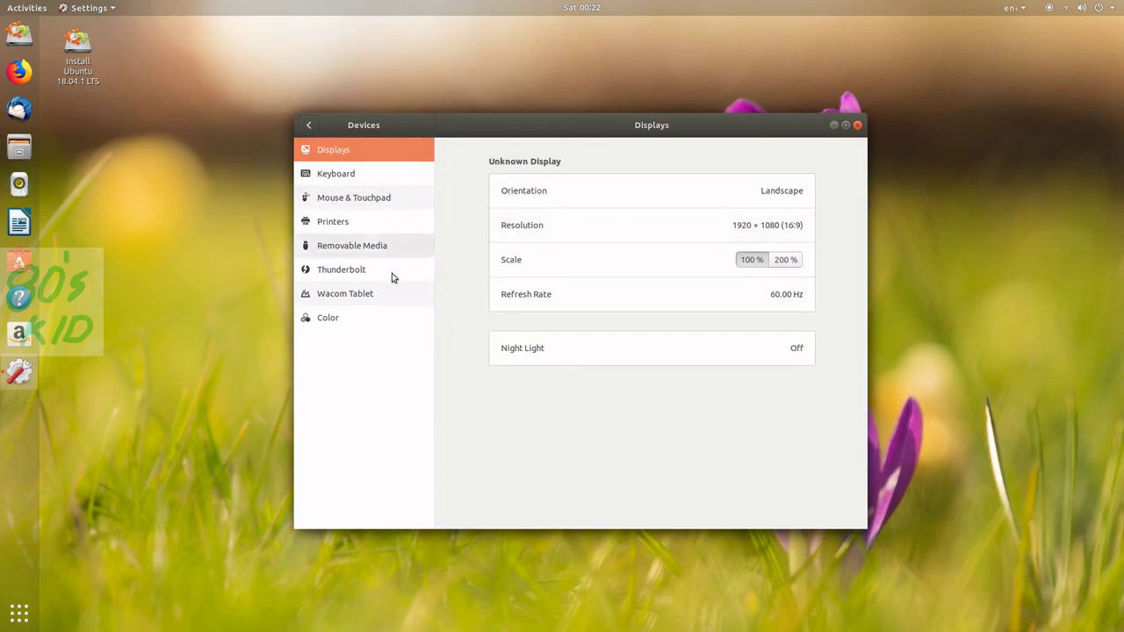
{"action": "left_click", "coordinate": [305, 130]}
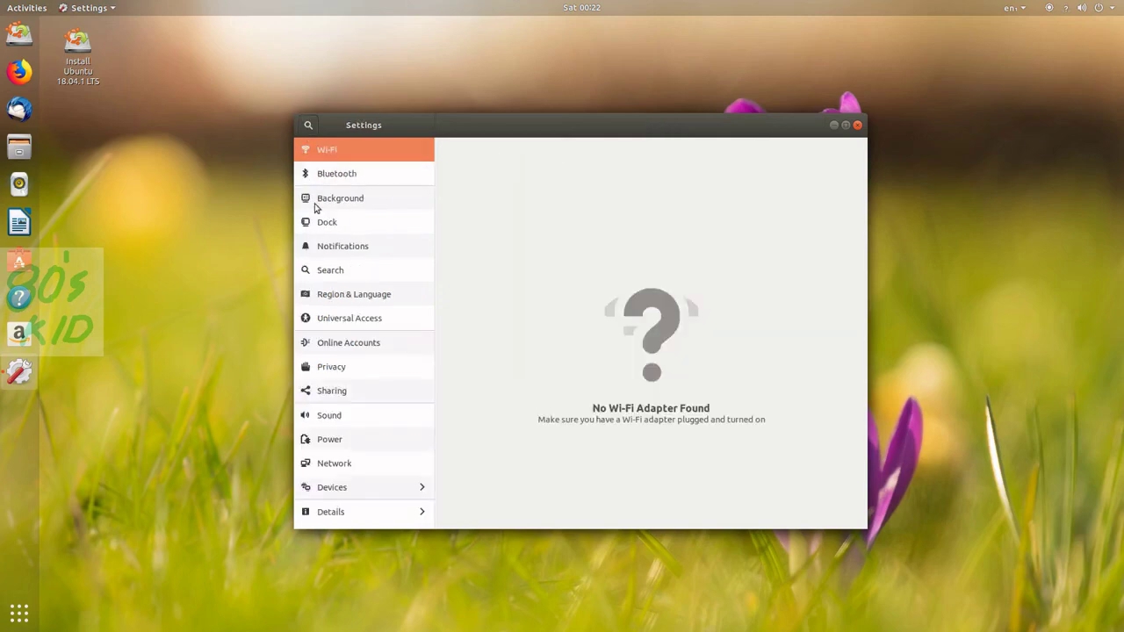
{"action": "left_click", "coordinate": [356, 205]}
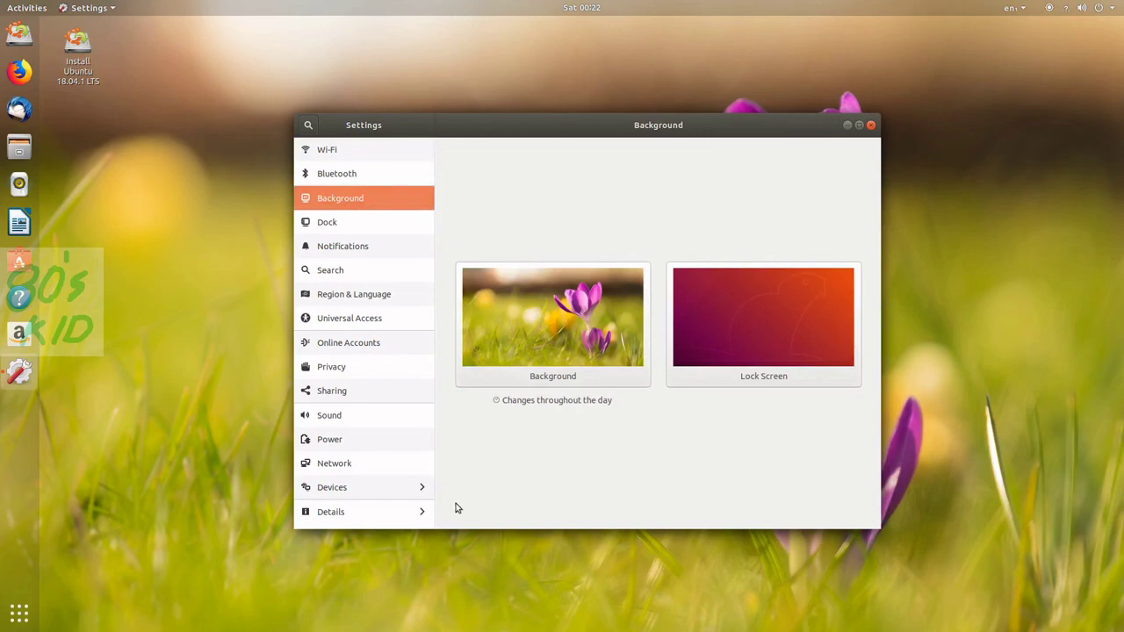
{"action": "left_click", "coordinate": [871, 125]}
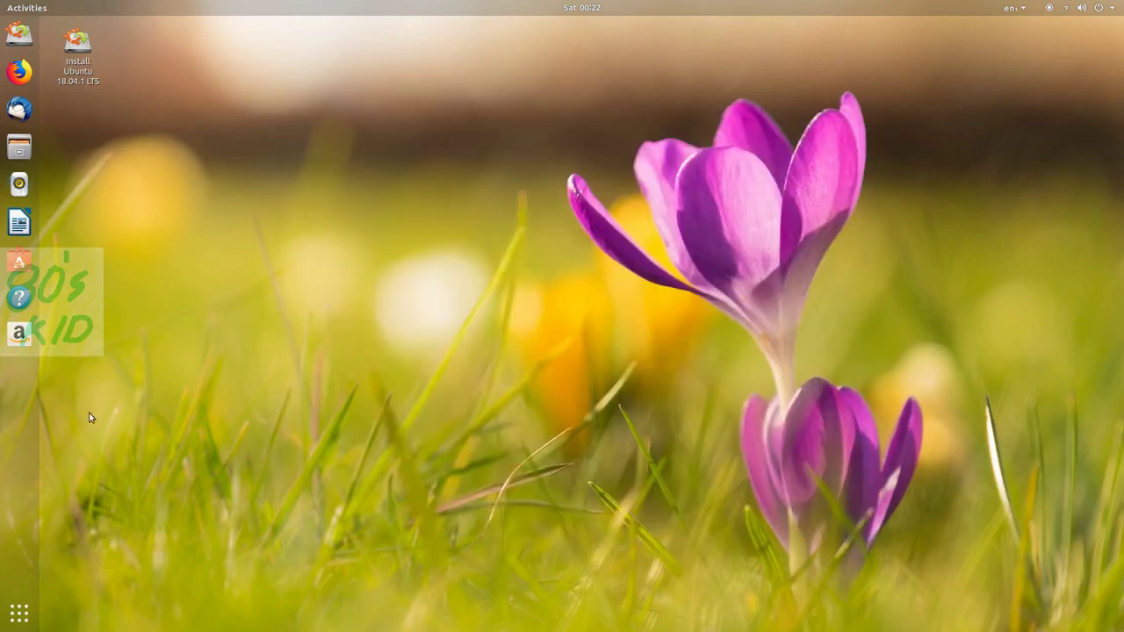
Search the applications for 'note', then clear the search text
{"action": "left_click", "coordinate": [18, 614]}
{"action": "type", "text": "n"}
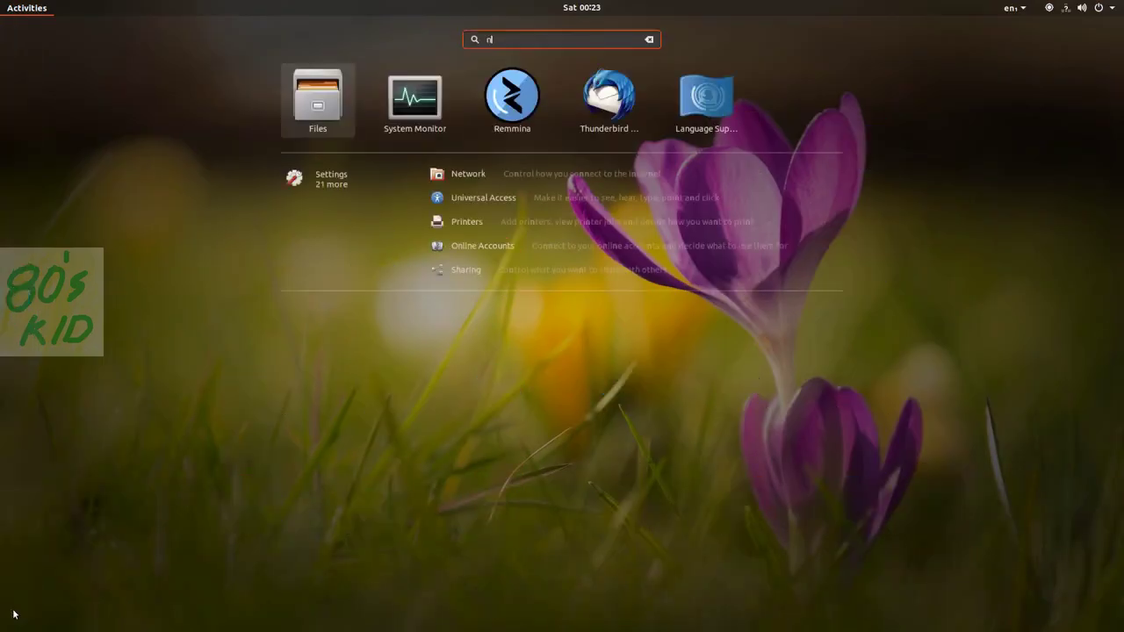
{"action": "type", "text": "ot"}
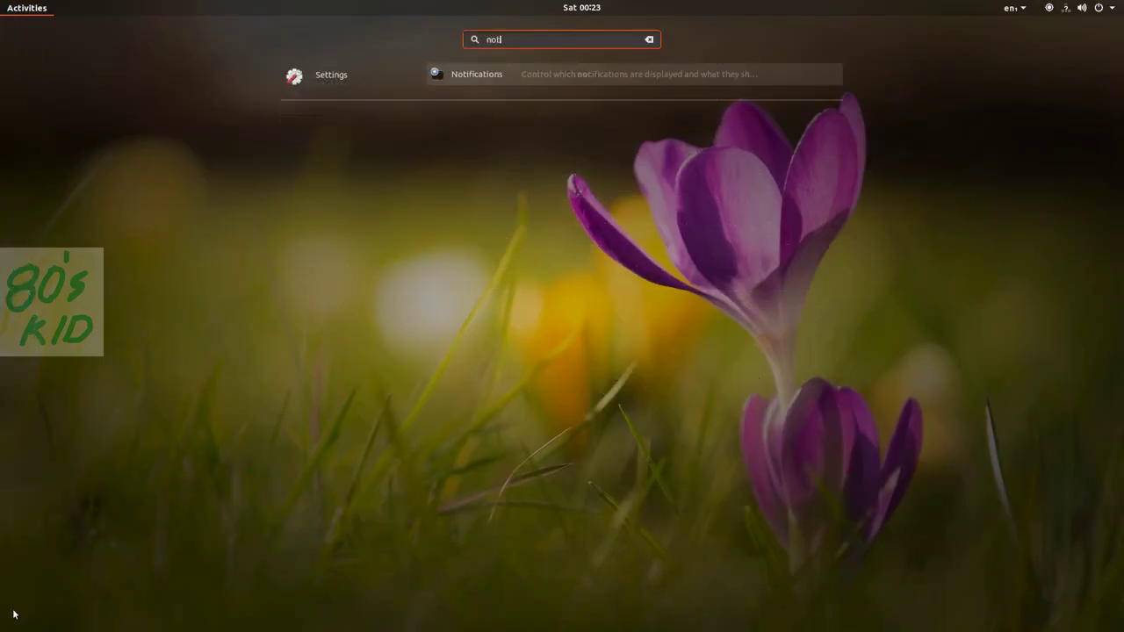
{"action": "type", "text": "e"}
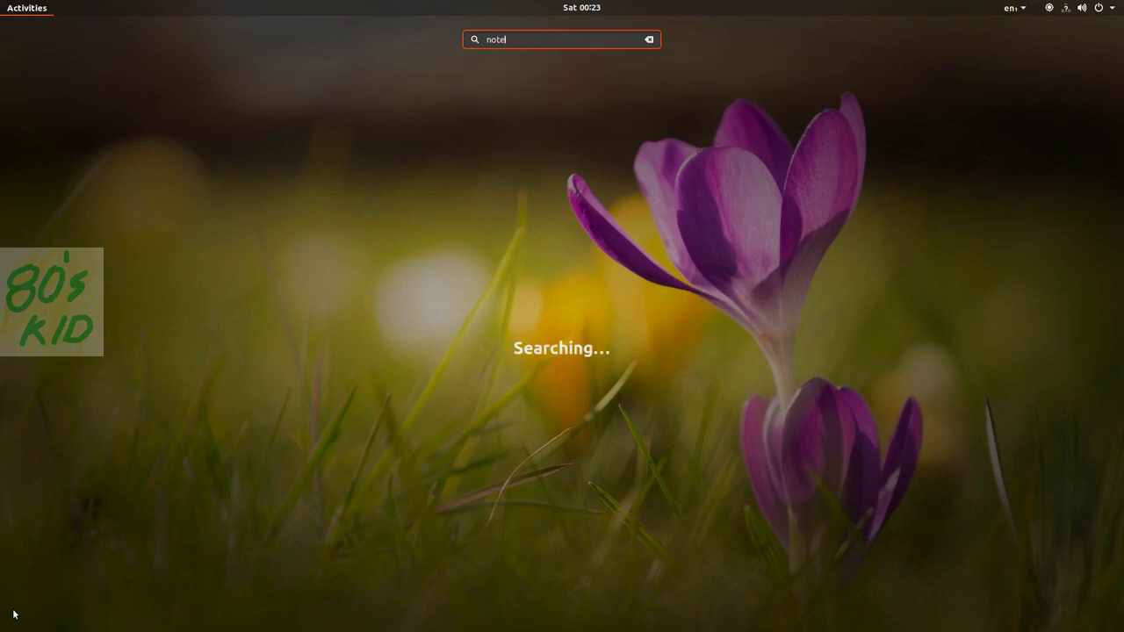
{"action": "key", "text": "BackSpace"}
{"action": "key", "text": "BackSpace"}
{"action": "key", "text": "BackSpace"}
{"action": "key", "text": "BackSpace"}
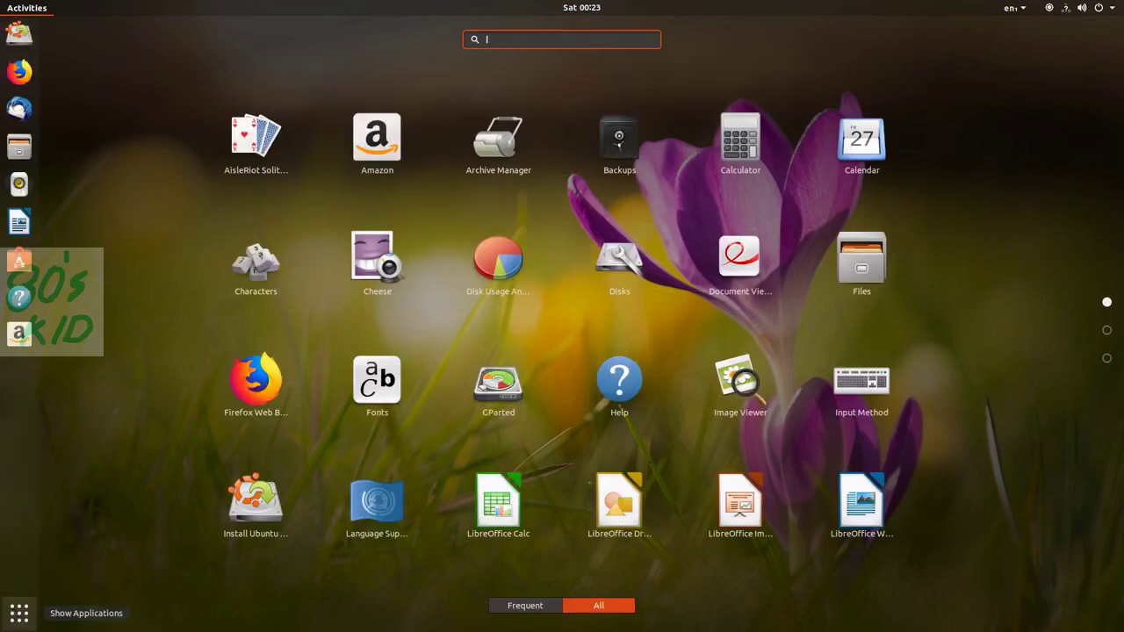
Launch Shotwell from the second app page, dismiss its welcome dialog, and close it
{"action": "left_click", "coordinate": [1112, 338]}
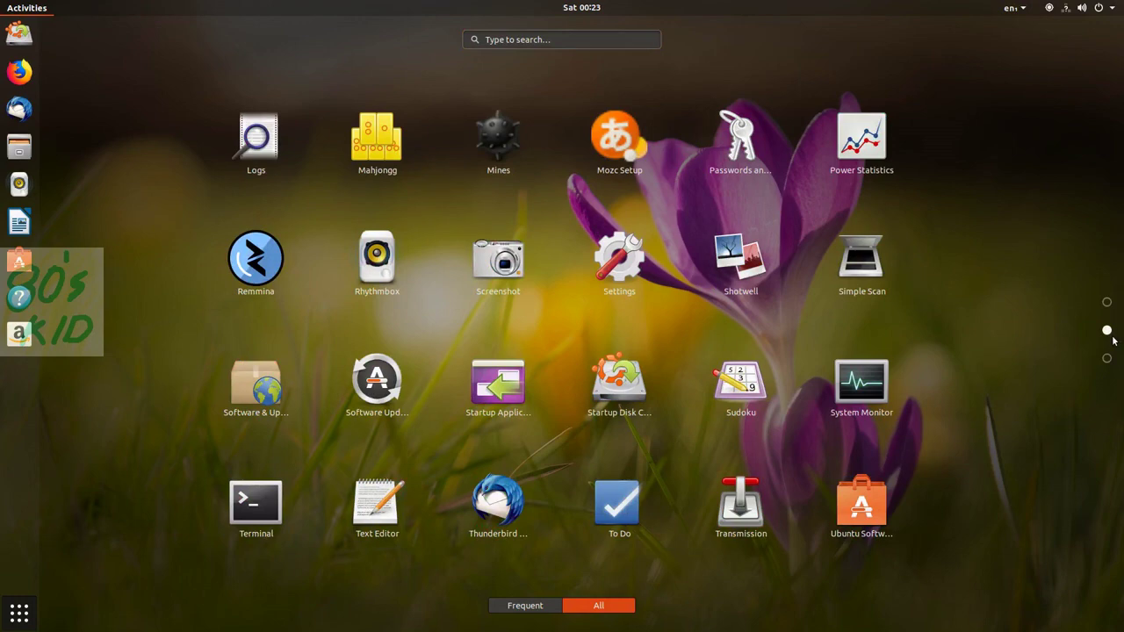
{"action": "left_click", "coordinate": [740, 257]}
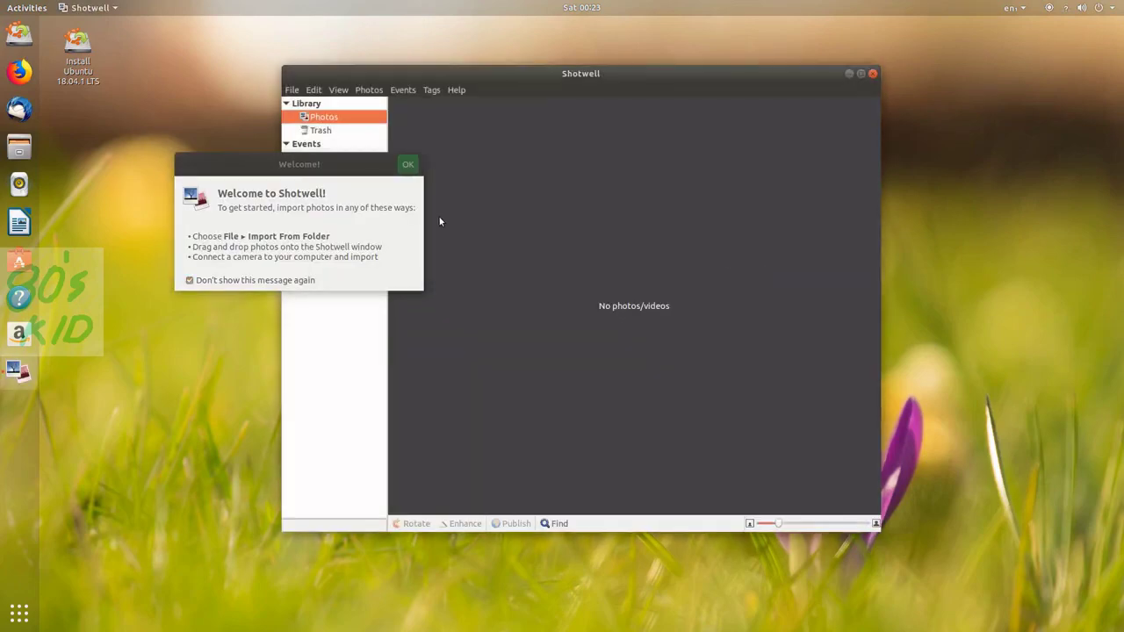
{"action": "left_click", "coordinate": [414, 165]}
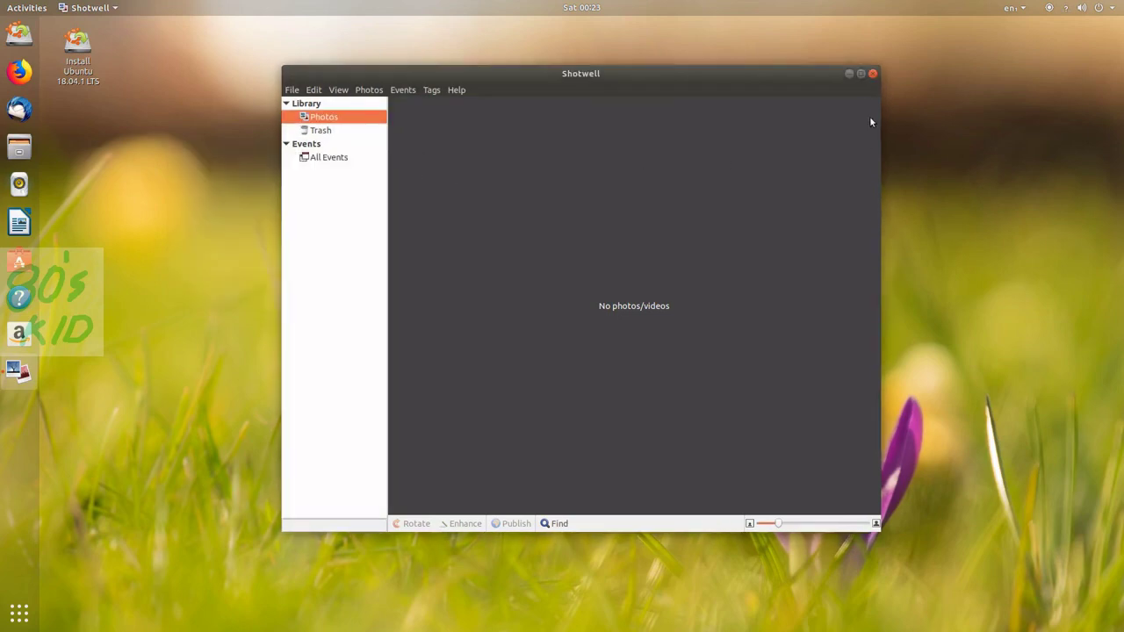
{"action": "left_click", "coordinate": [873, 74]}
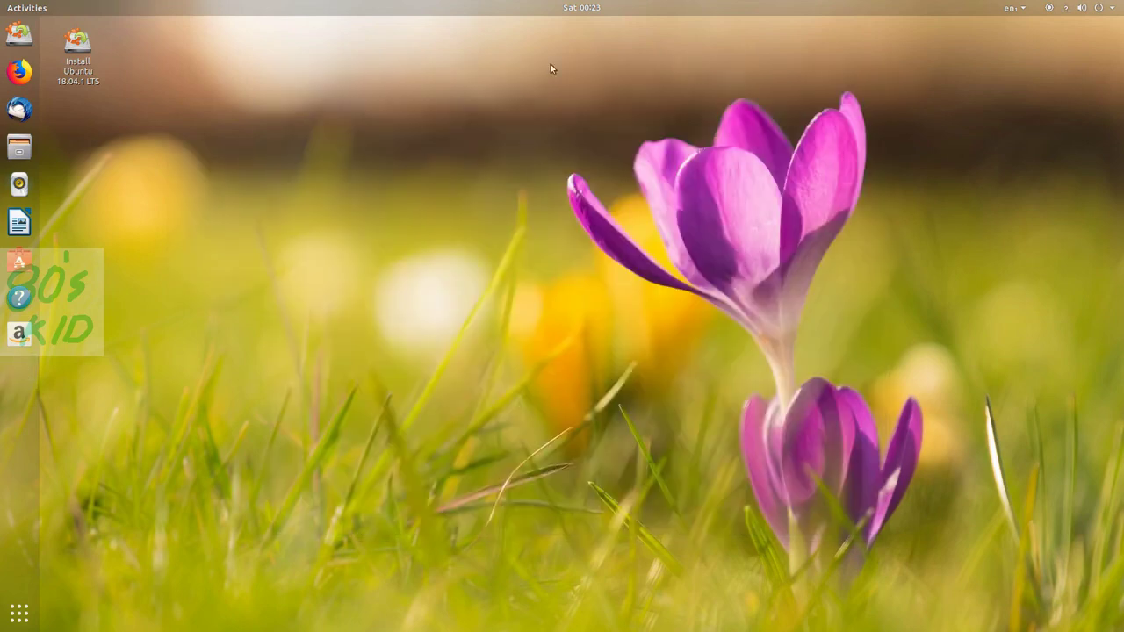
Launch To Do from the second app page and enter 'video recording' as a new task
{"action": "left_click", "coordinate": [20, 613]}
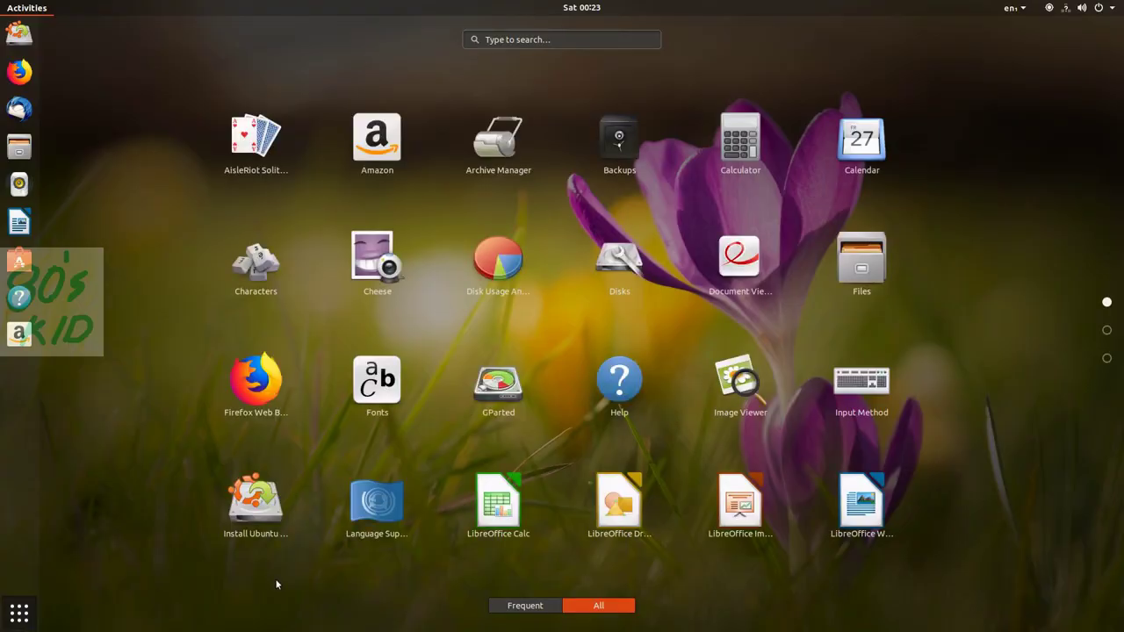
{"action": "left_click", "coordinate": [1106, 330]}
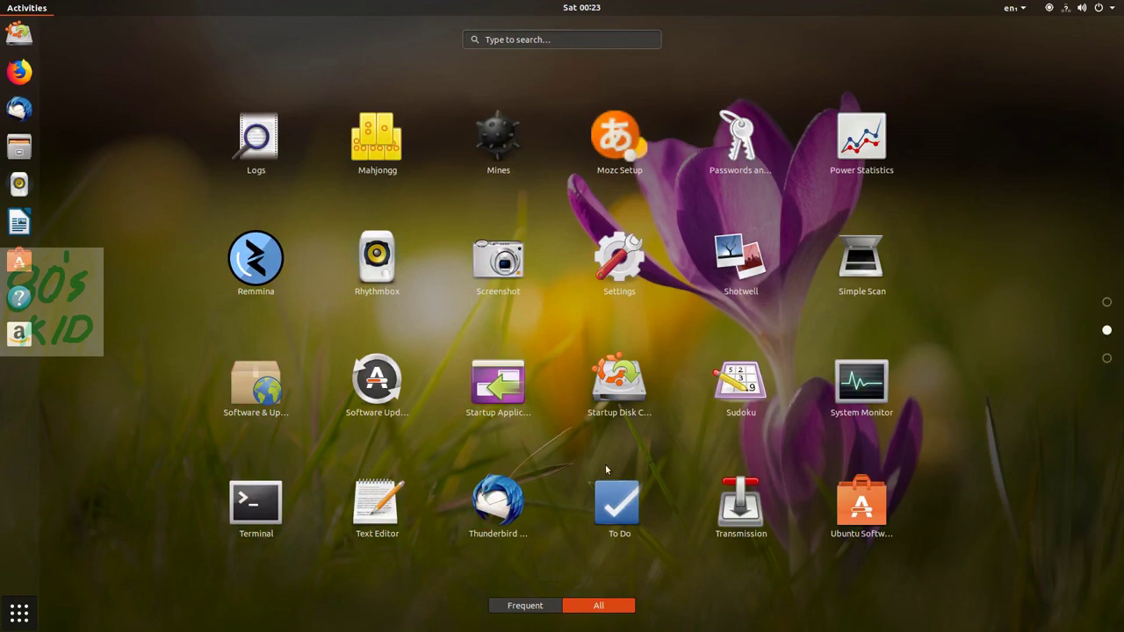
{"action": "left_click", "coordinate": [611, 521]}
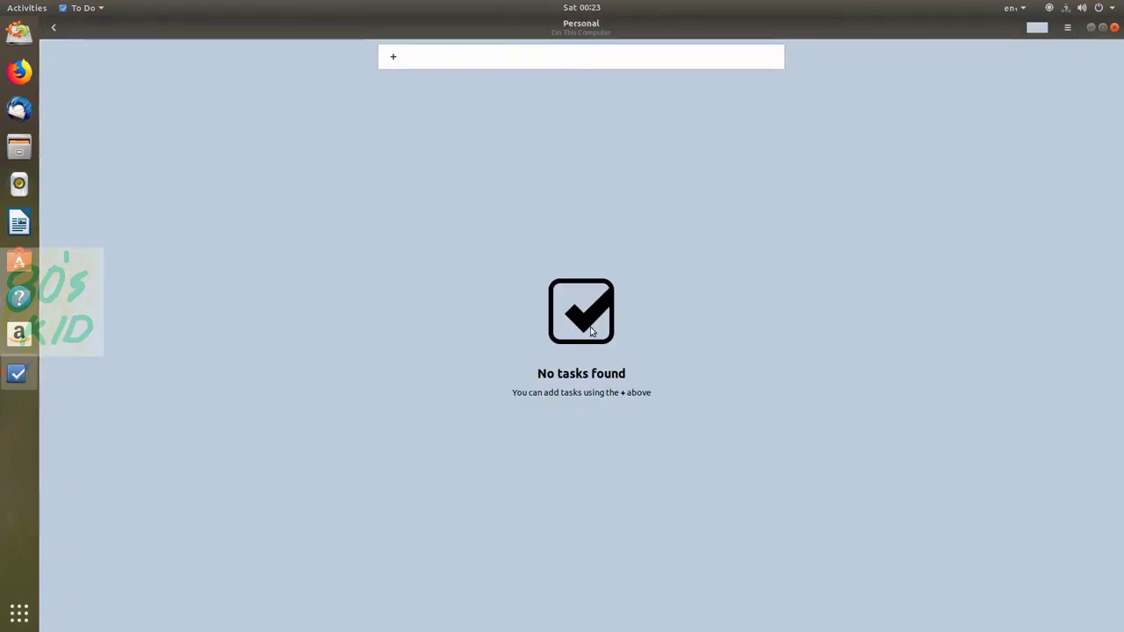
{"action": "left_click", "coordinate": [518, 52]}
{"action": "type", "text": "video recording"}
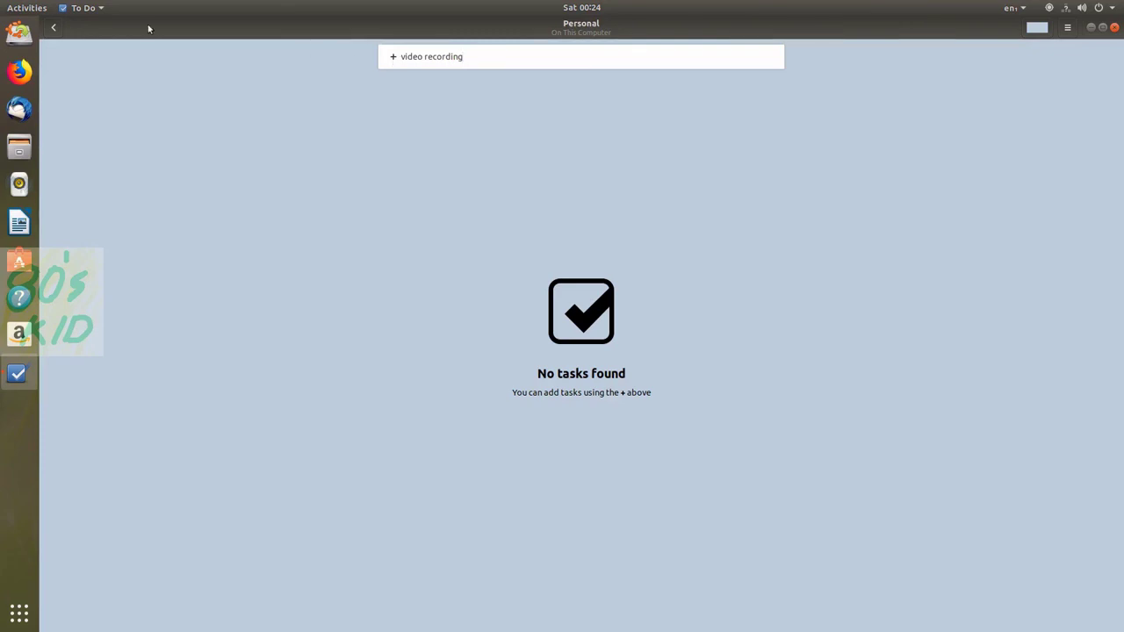
Reopen Personal, add tasks 'video recording', 'samole' and 'sample', then go back to Lists
{"action": "left_click", "coordinate": [54, 27]}
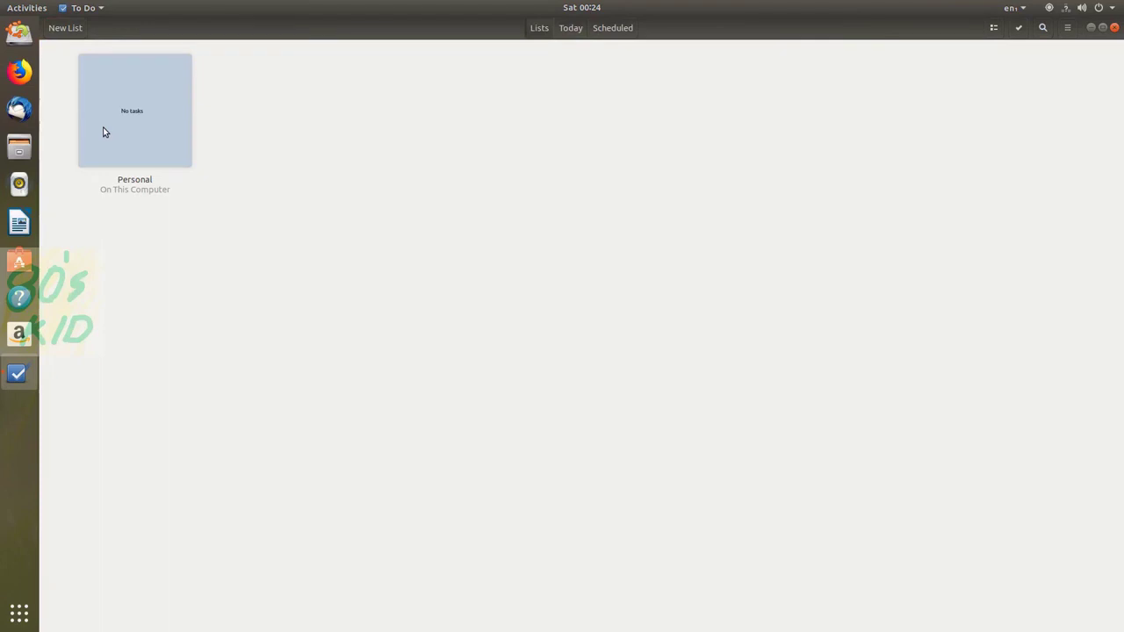
{"action": "left_click", "coordinate": [102, 132]}
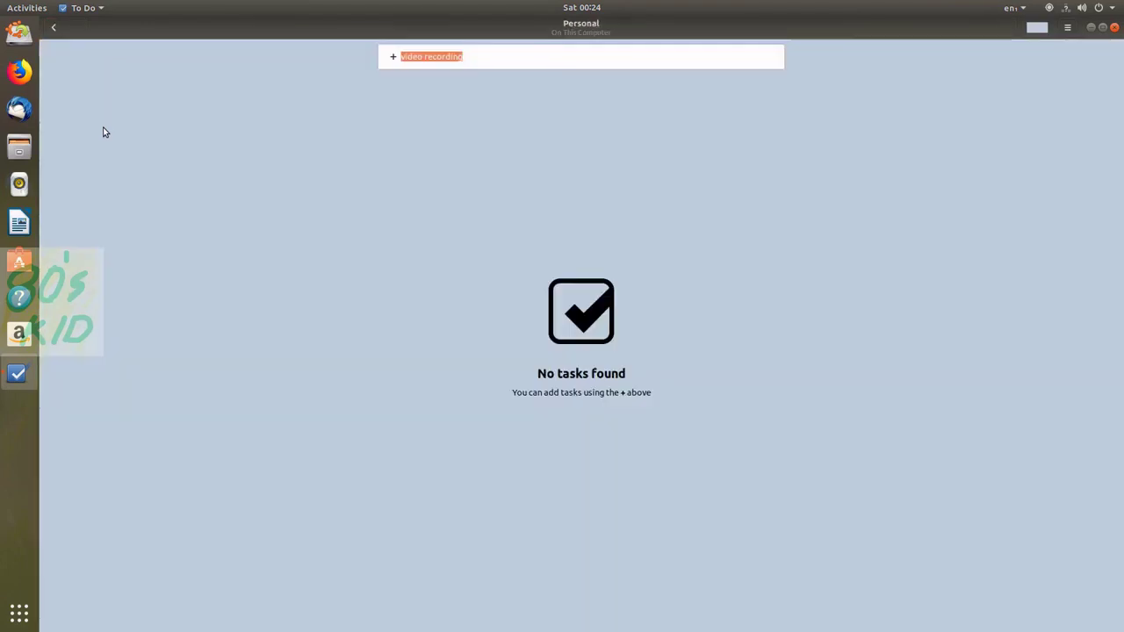
{"action": "left_click", "coordinate": [491, 55]}
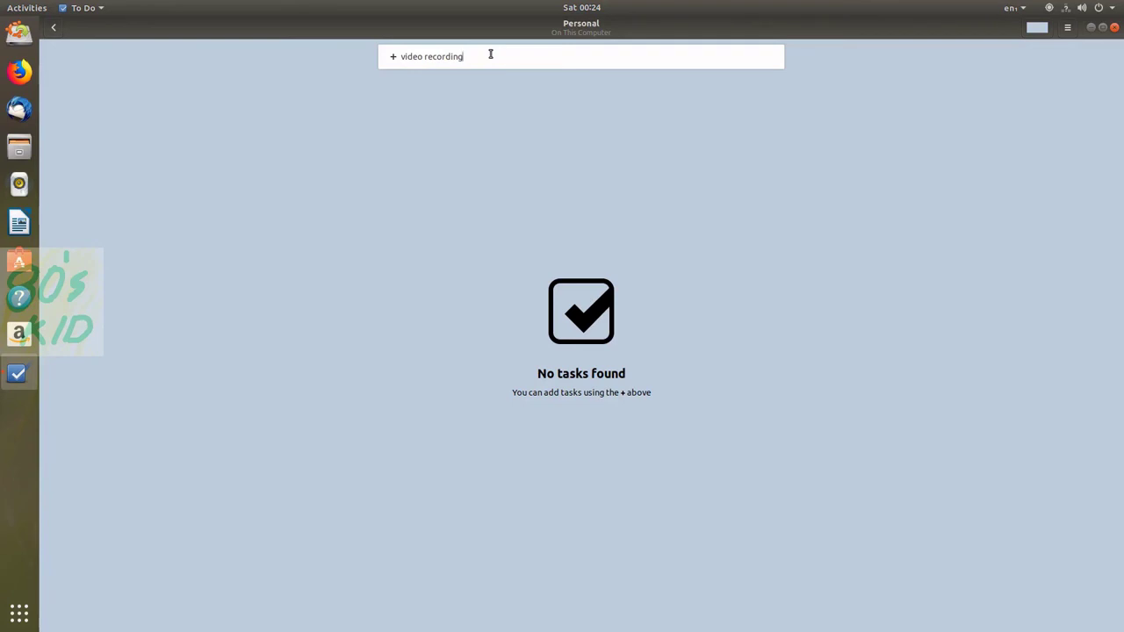
{"action": "key", "text": "Return"}
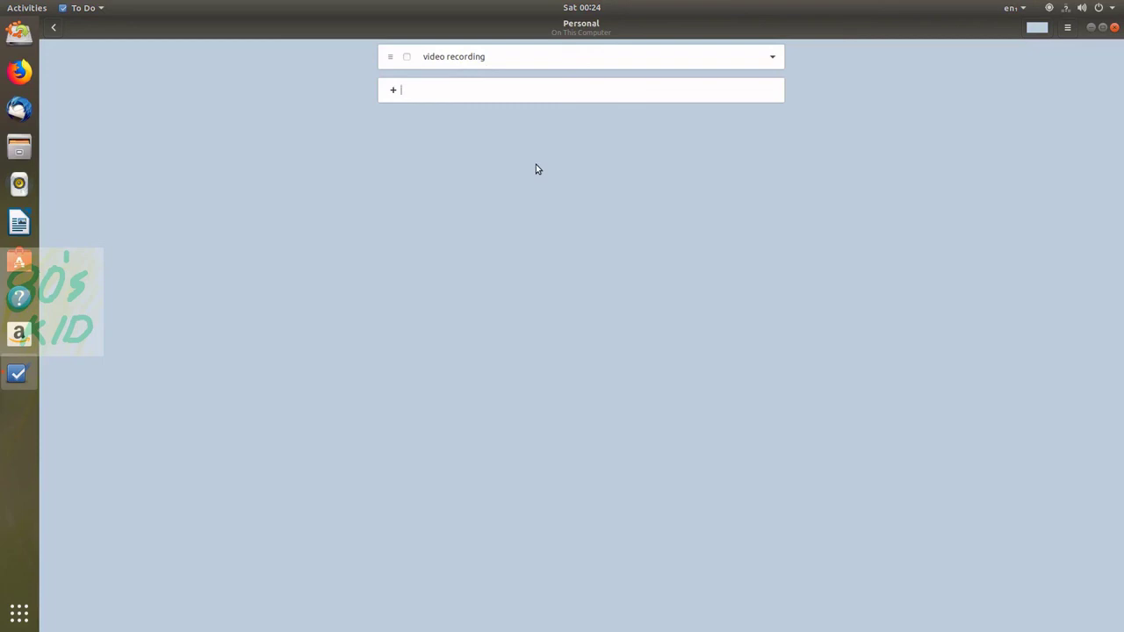
{"action": "type", "text": "samole"}
{"action": "key", "text": "Return"}
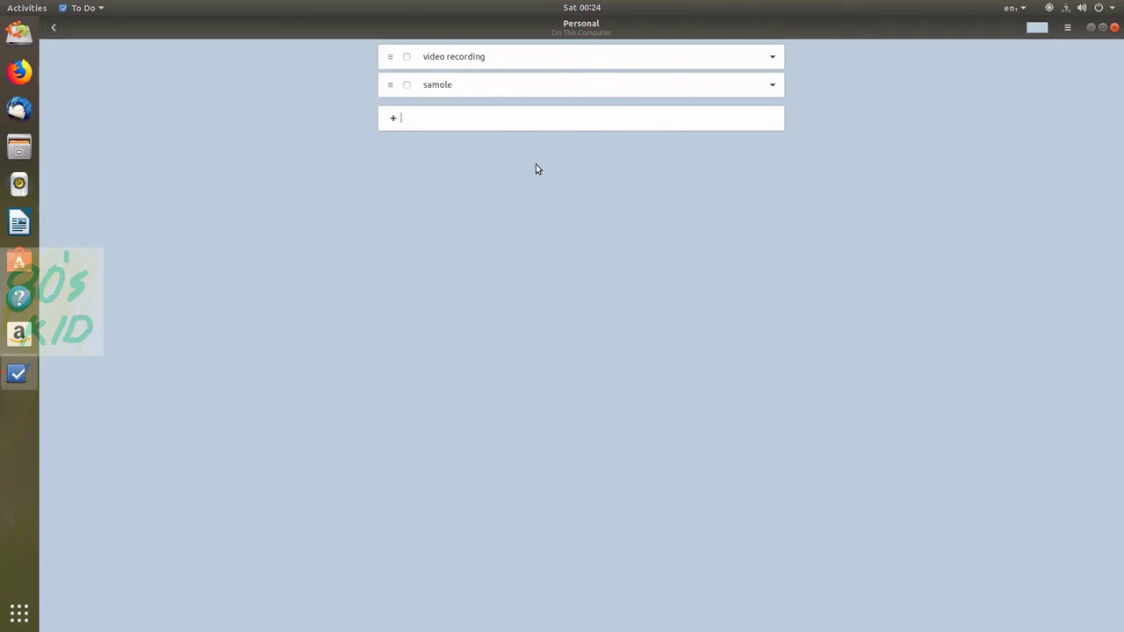
{"action": "type", "text": "sample"}
{"action": "key", "text": "Return"}
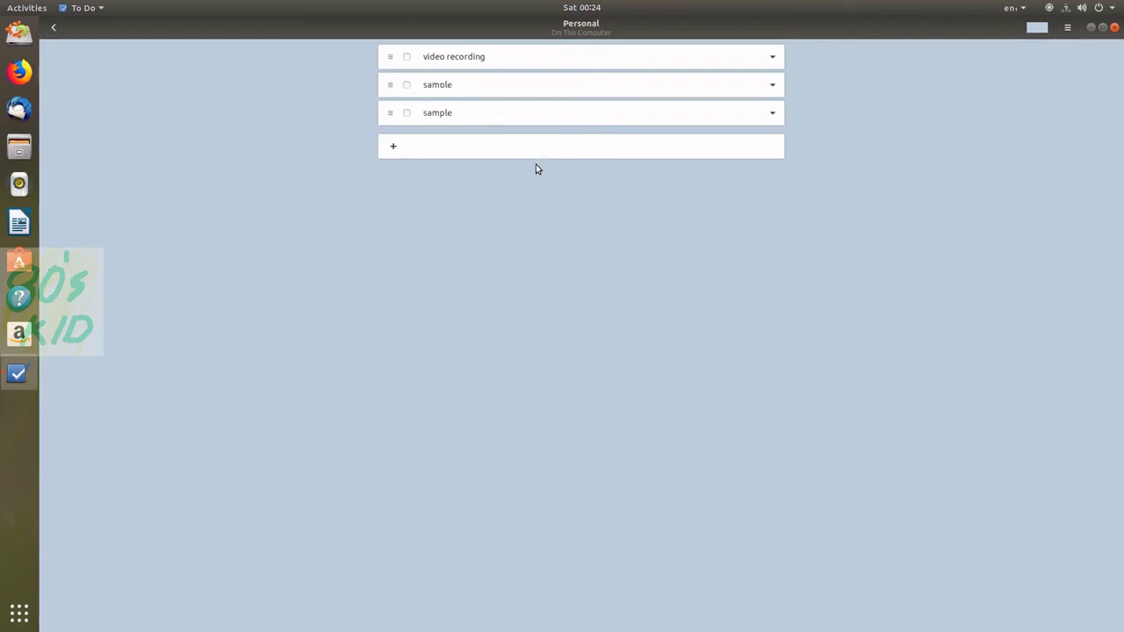
{"action": "left_click", "coordinate": [56, 35]}
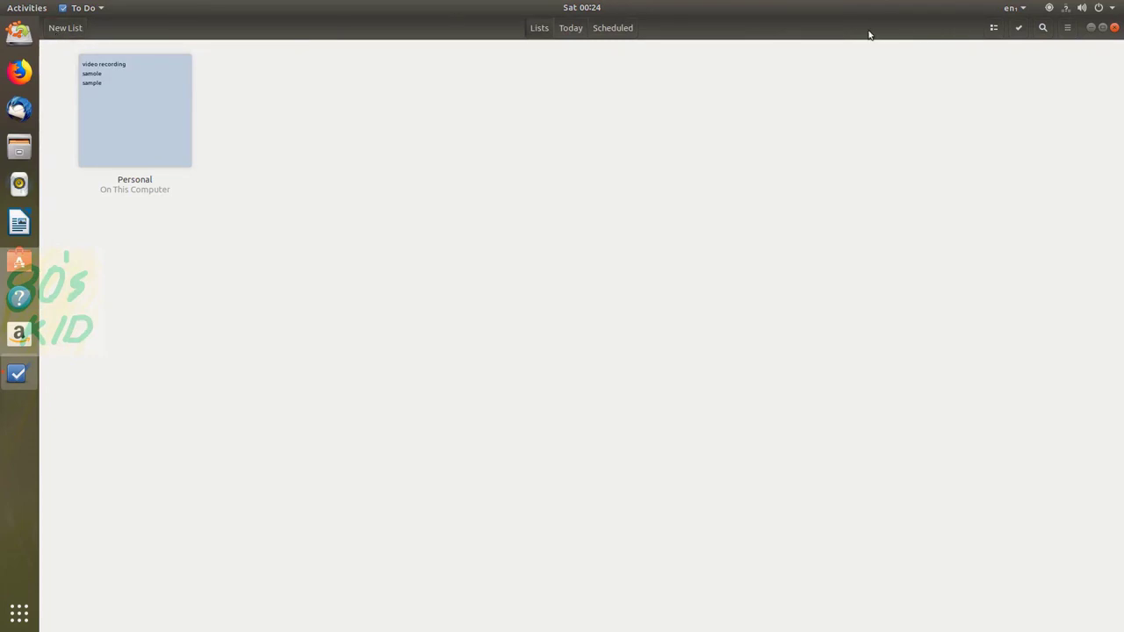
Close the To Do window, then open and dismiss the en keyboard-layout menu
{"action": "left_click", "coordinate": [1114, 28]}
{"action": "left_click", "coordinate": [1014, 5]}
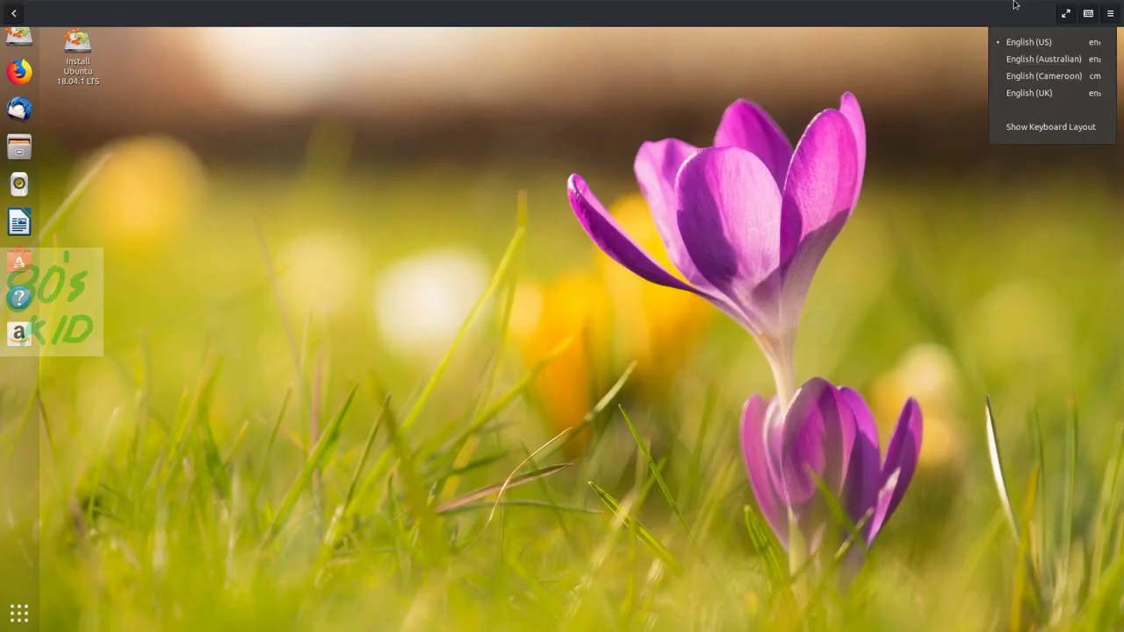
{"action": "left_click", "coordinate": [898, 135]}
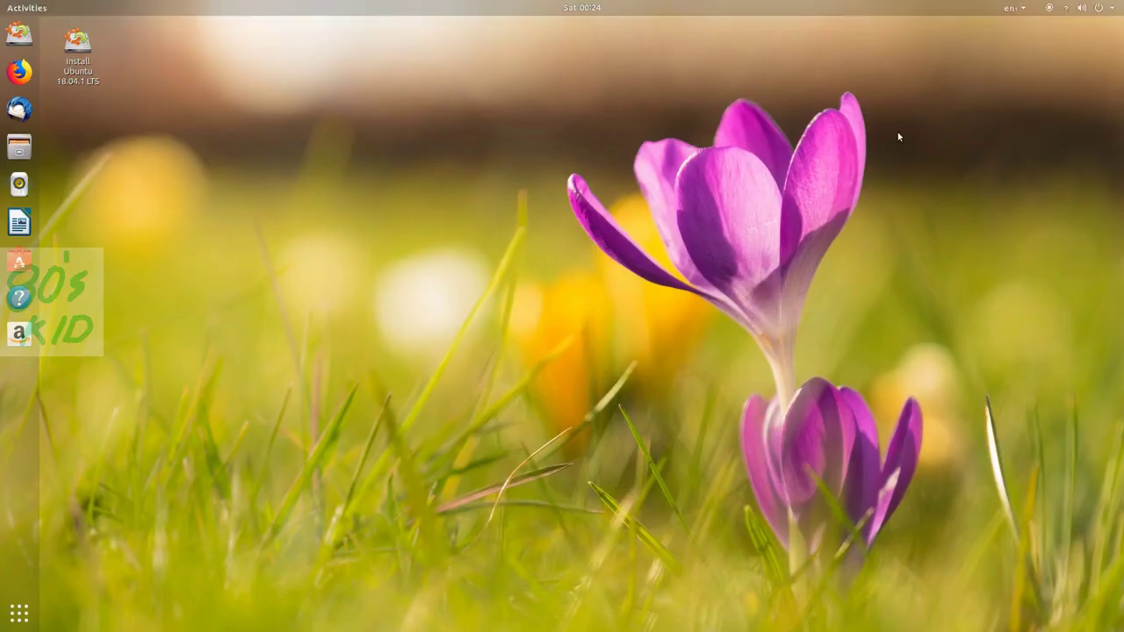